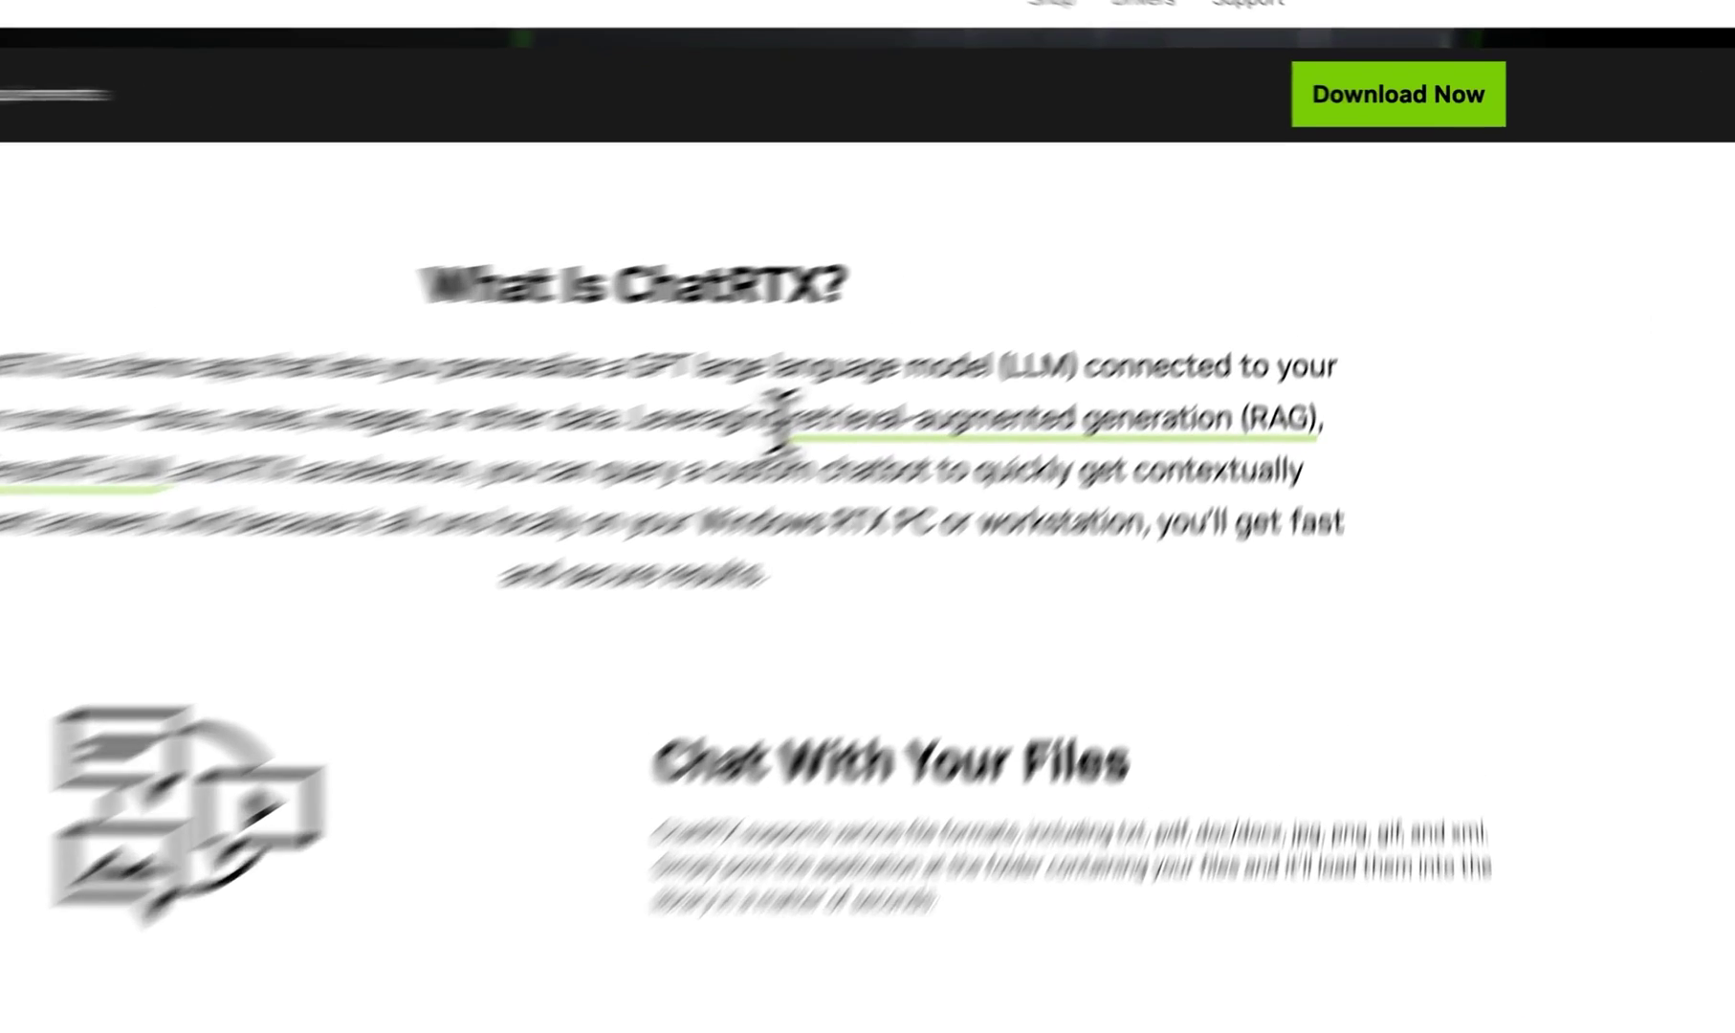
Highlight 'retrieval-augmented generation (RAG)' and 'TensorRT-LLM' in the What Is ChatRTX? paragraph.
{"action": "left_click_drag", "start_coordinate": [971, 361], "coordinate": [1357, 362]}
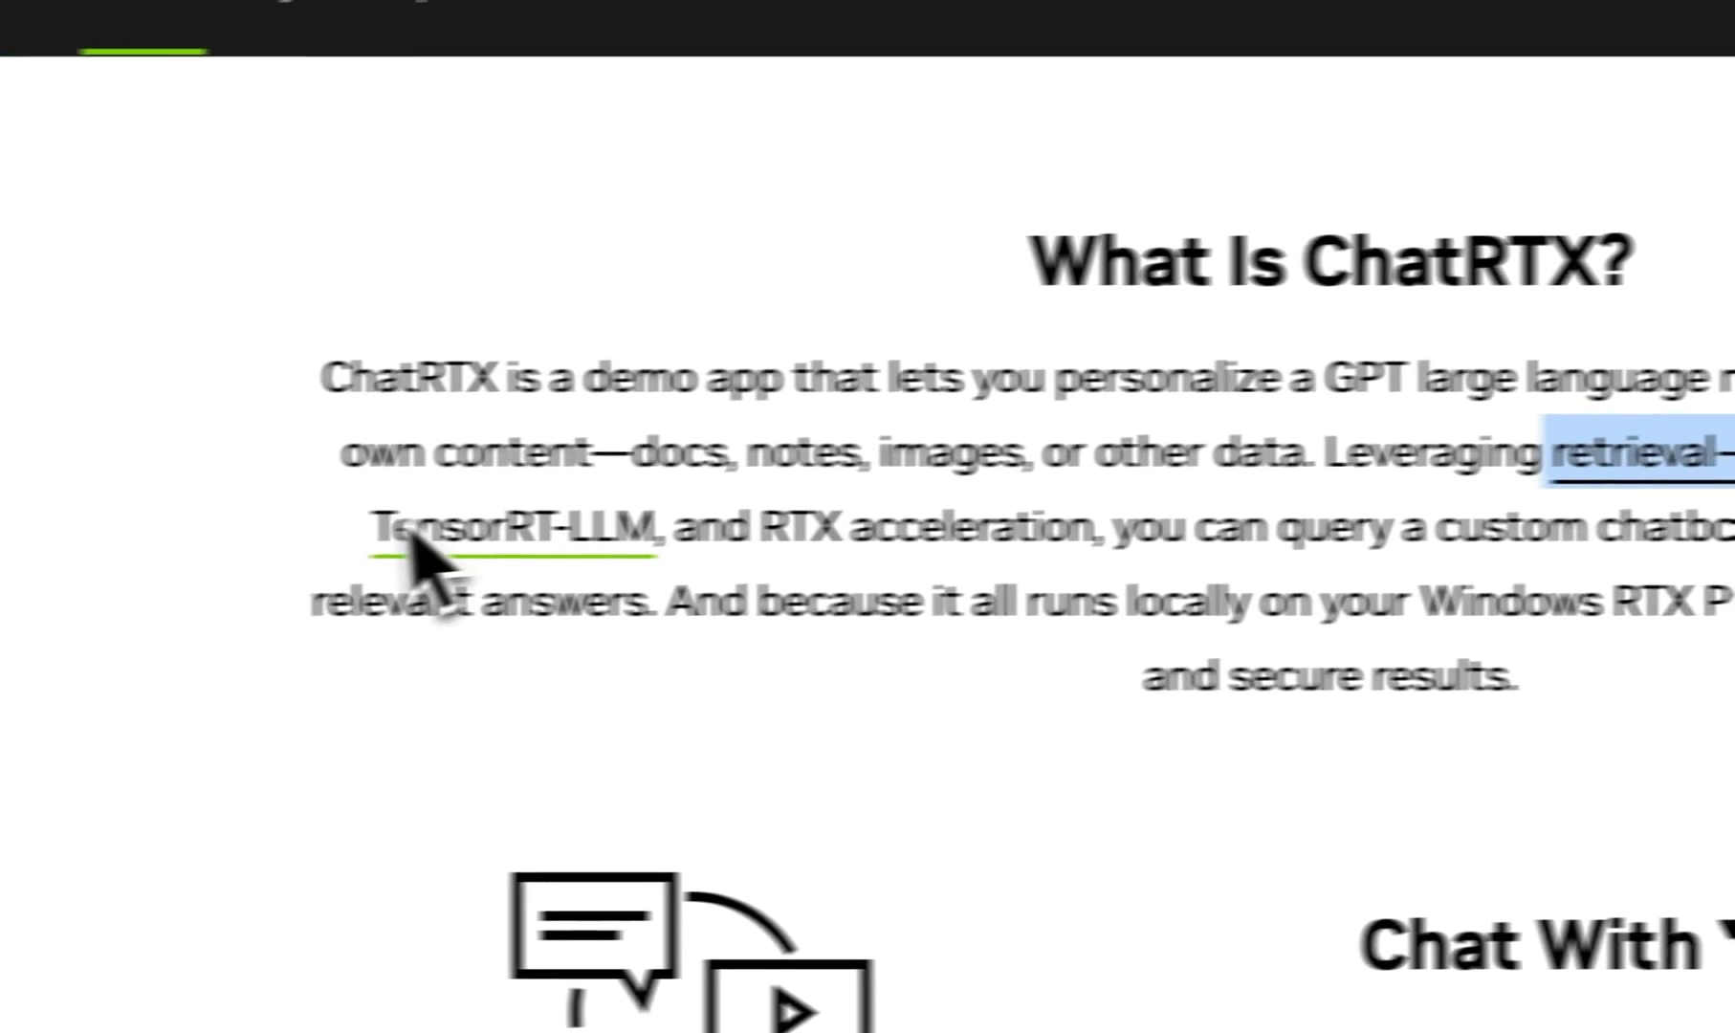
{"action": "left_click_drag", "start_coordinate": [406, 543], "coordinate": [1173, 529]}
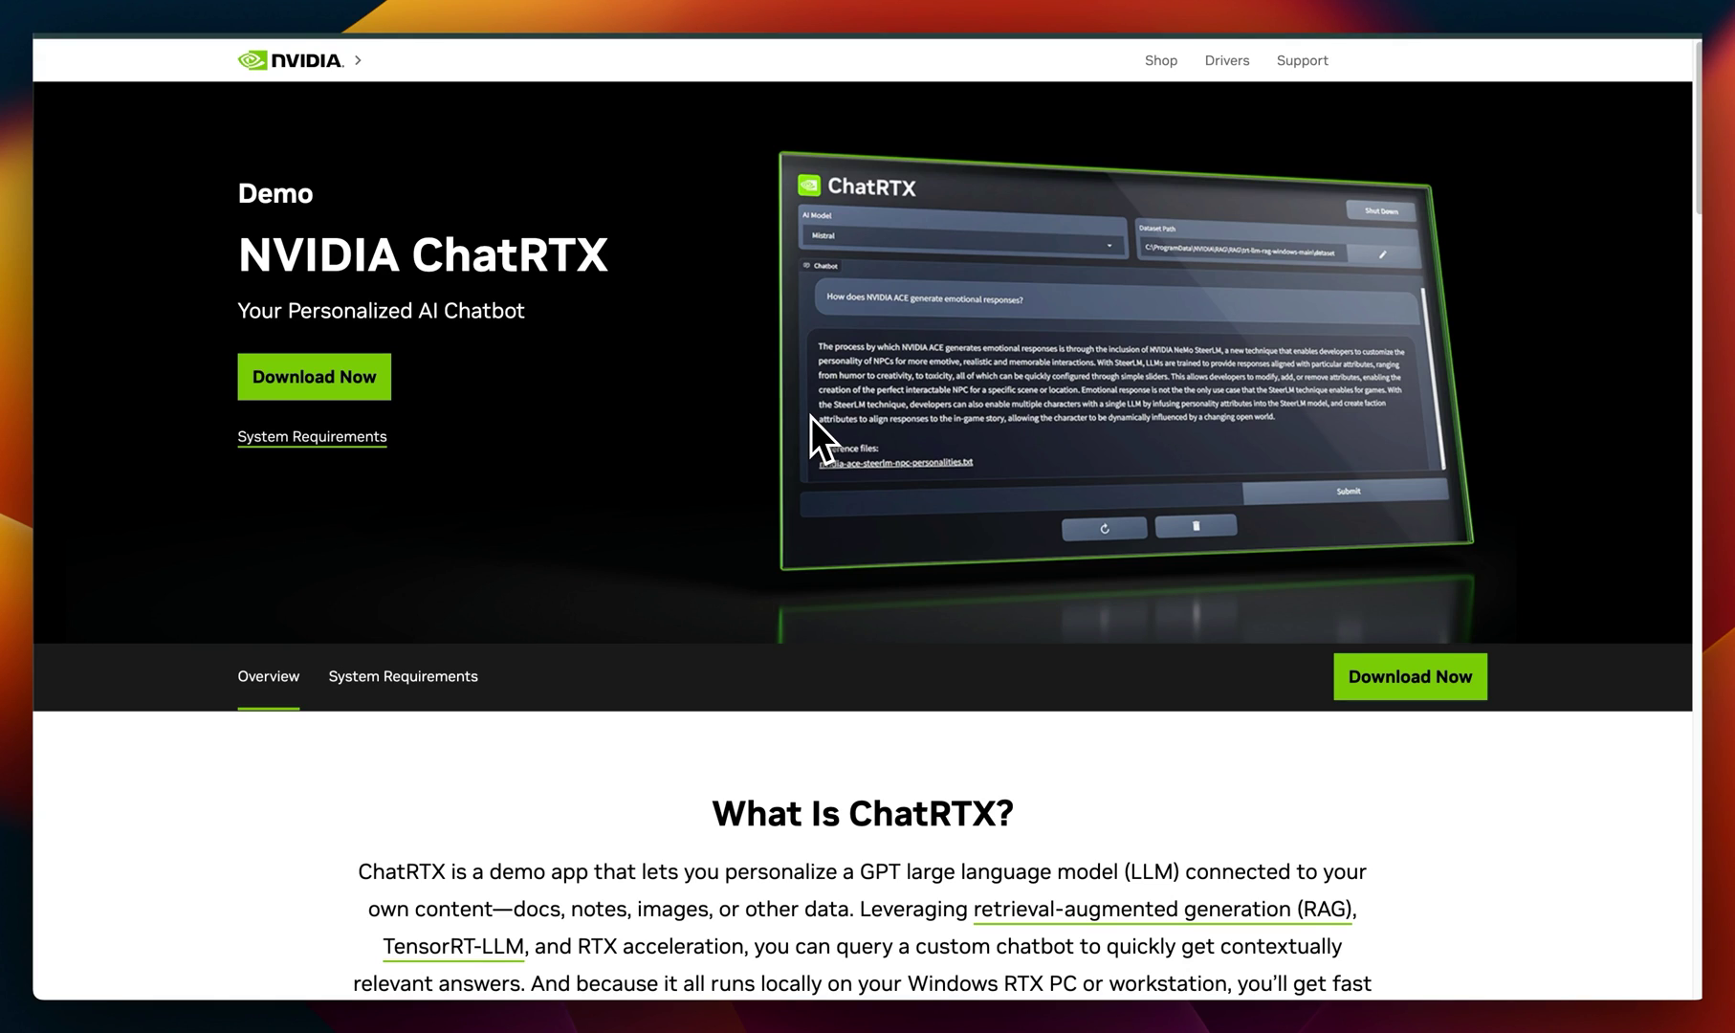
{"action": "scroll", "coordinate": [811, 418], "scroll_direction": "down", "scroll_amount": 10}
Highlight the Chat With Your Files and Photo and Image Search feature headings.
{"action": "left_click_drag", "start_coordinate": [876, 210], "coordinate": [1200, 220]}
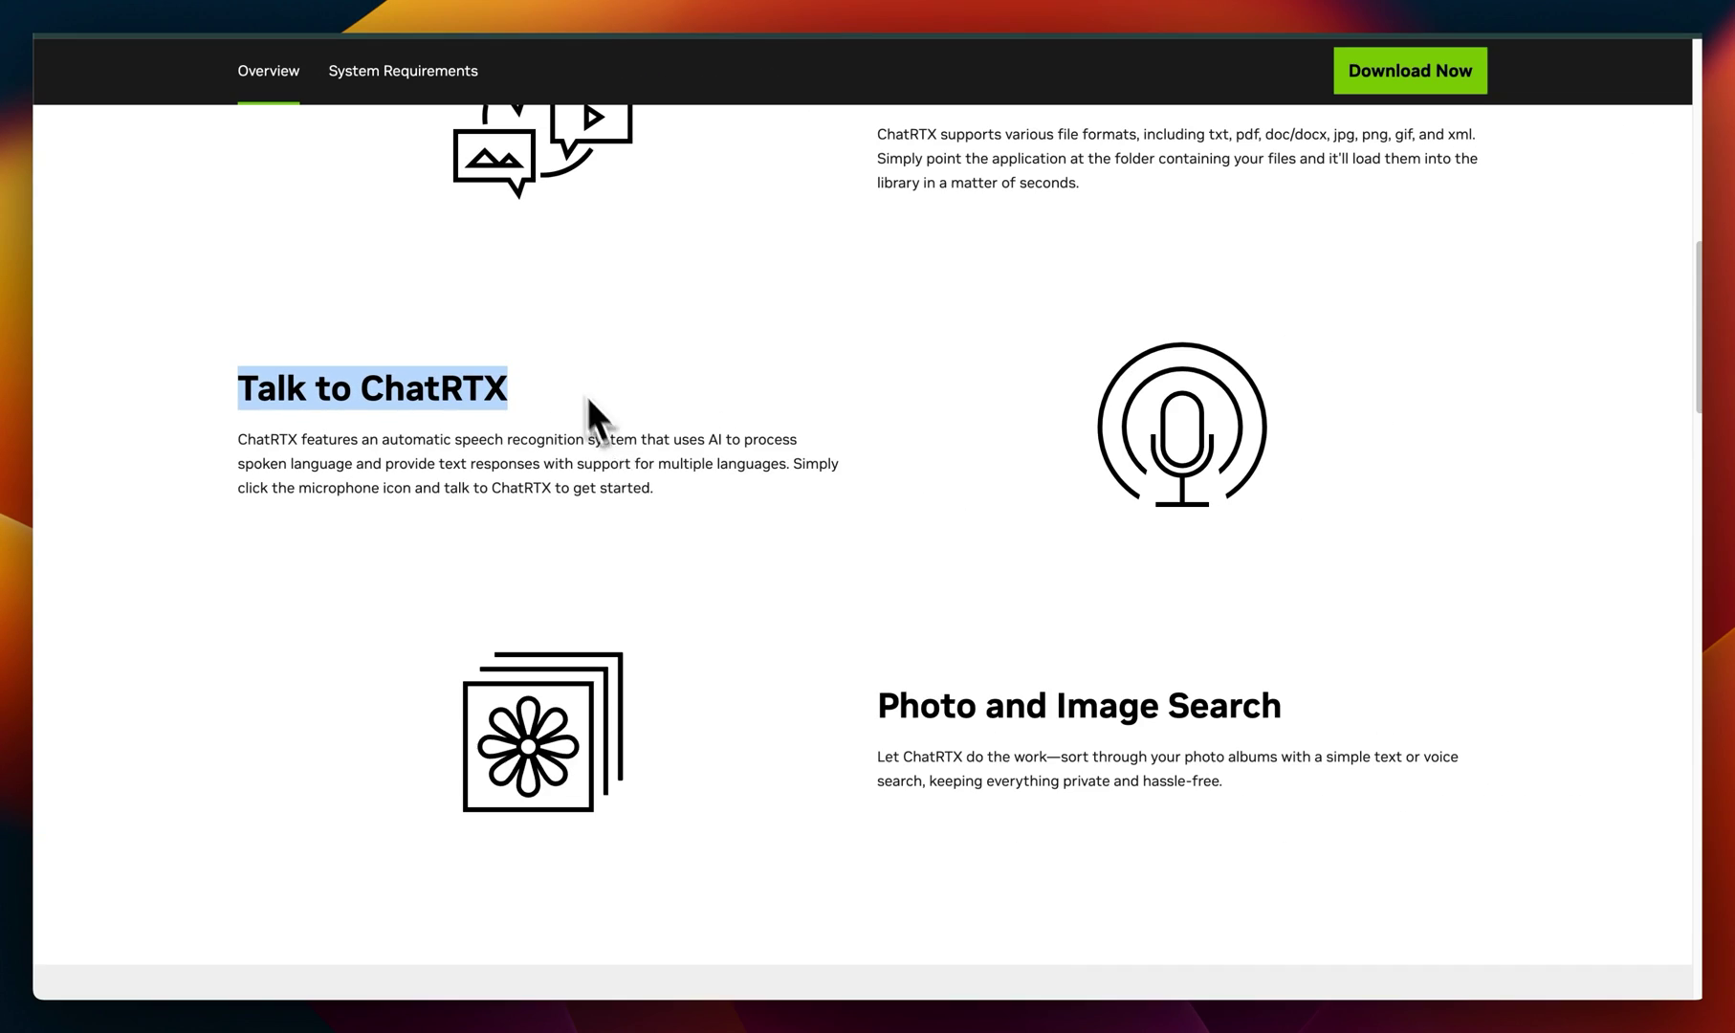
{"action": "left_click_drag", "start_coordinate": [877, 706], "coordinate": [1064, 707]}
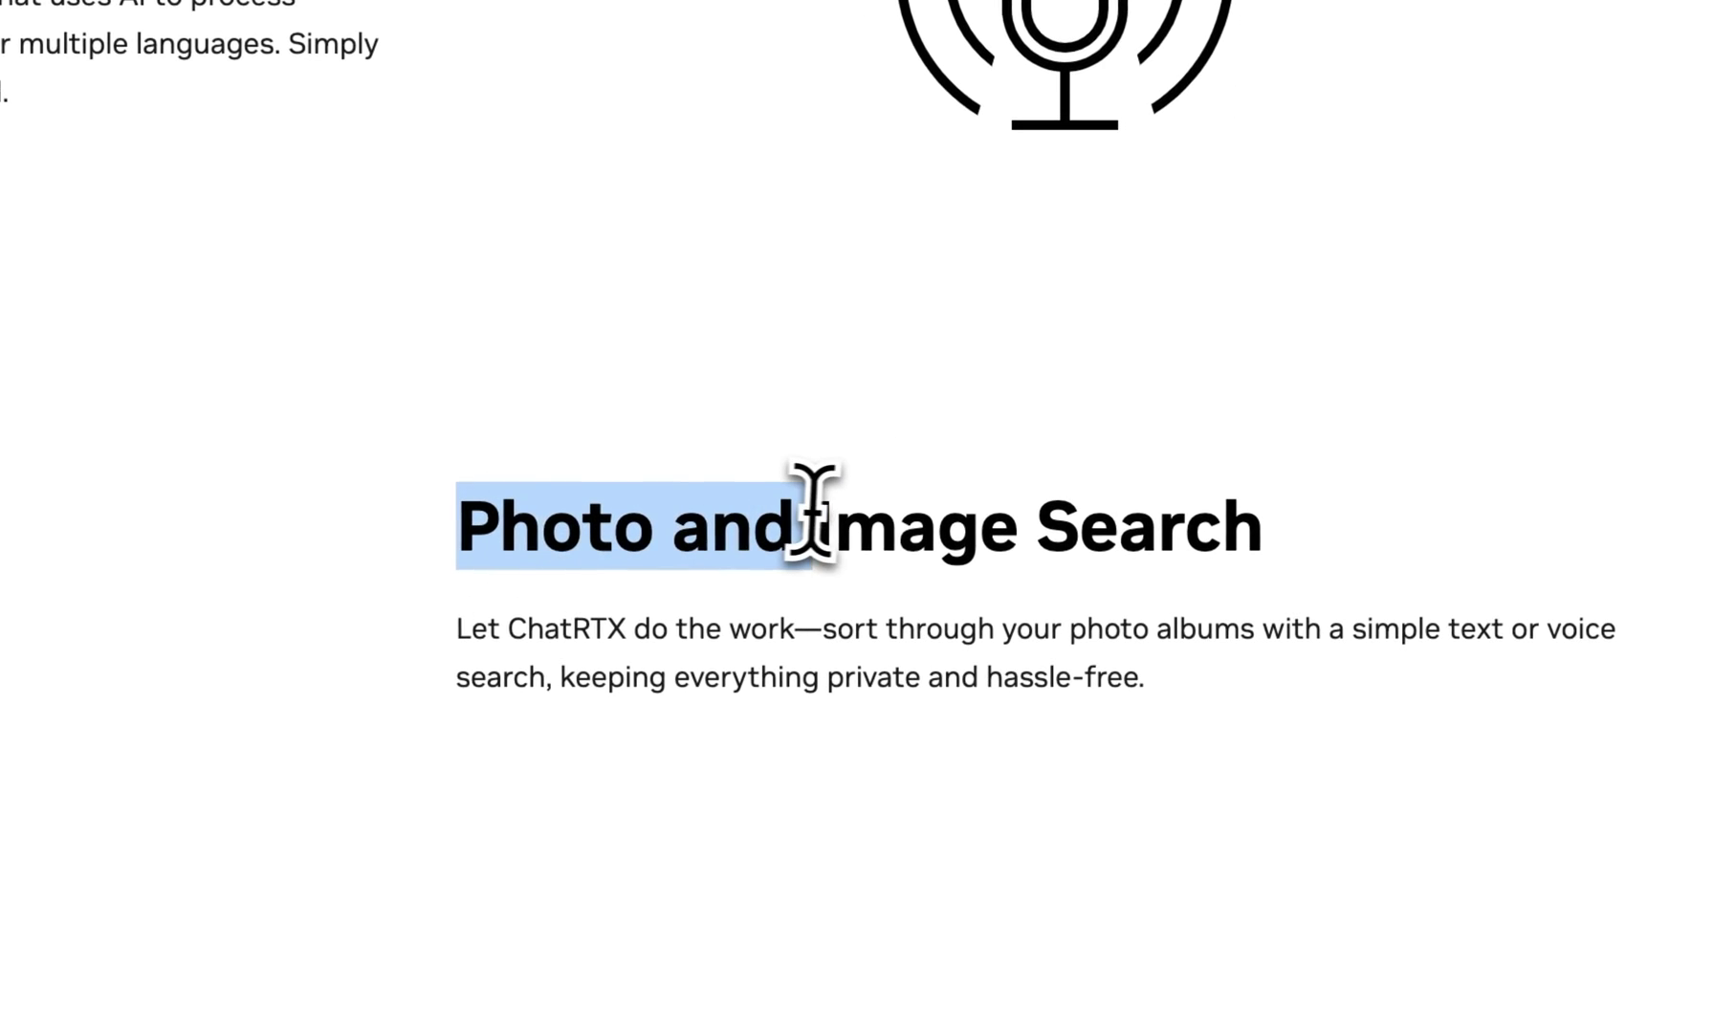
{"action": "left_click_drag", "start_coordinate": [808, 513], "coordinate": [1261, 517]}
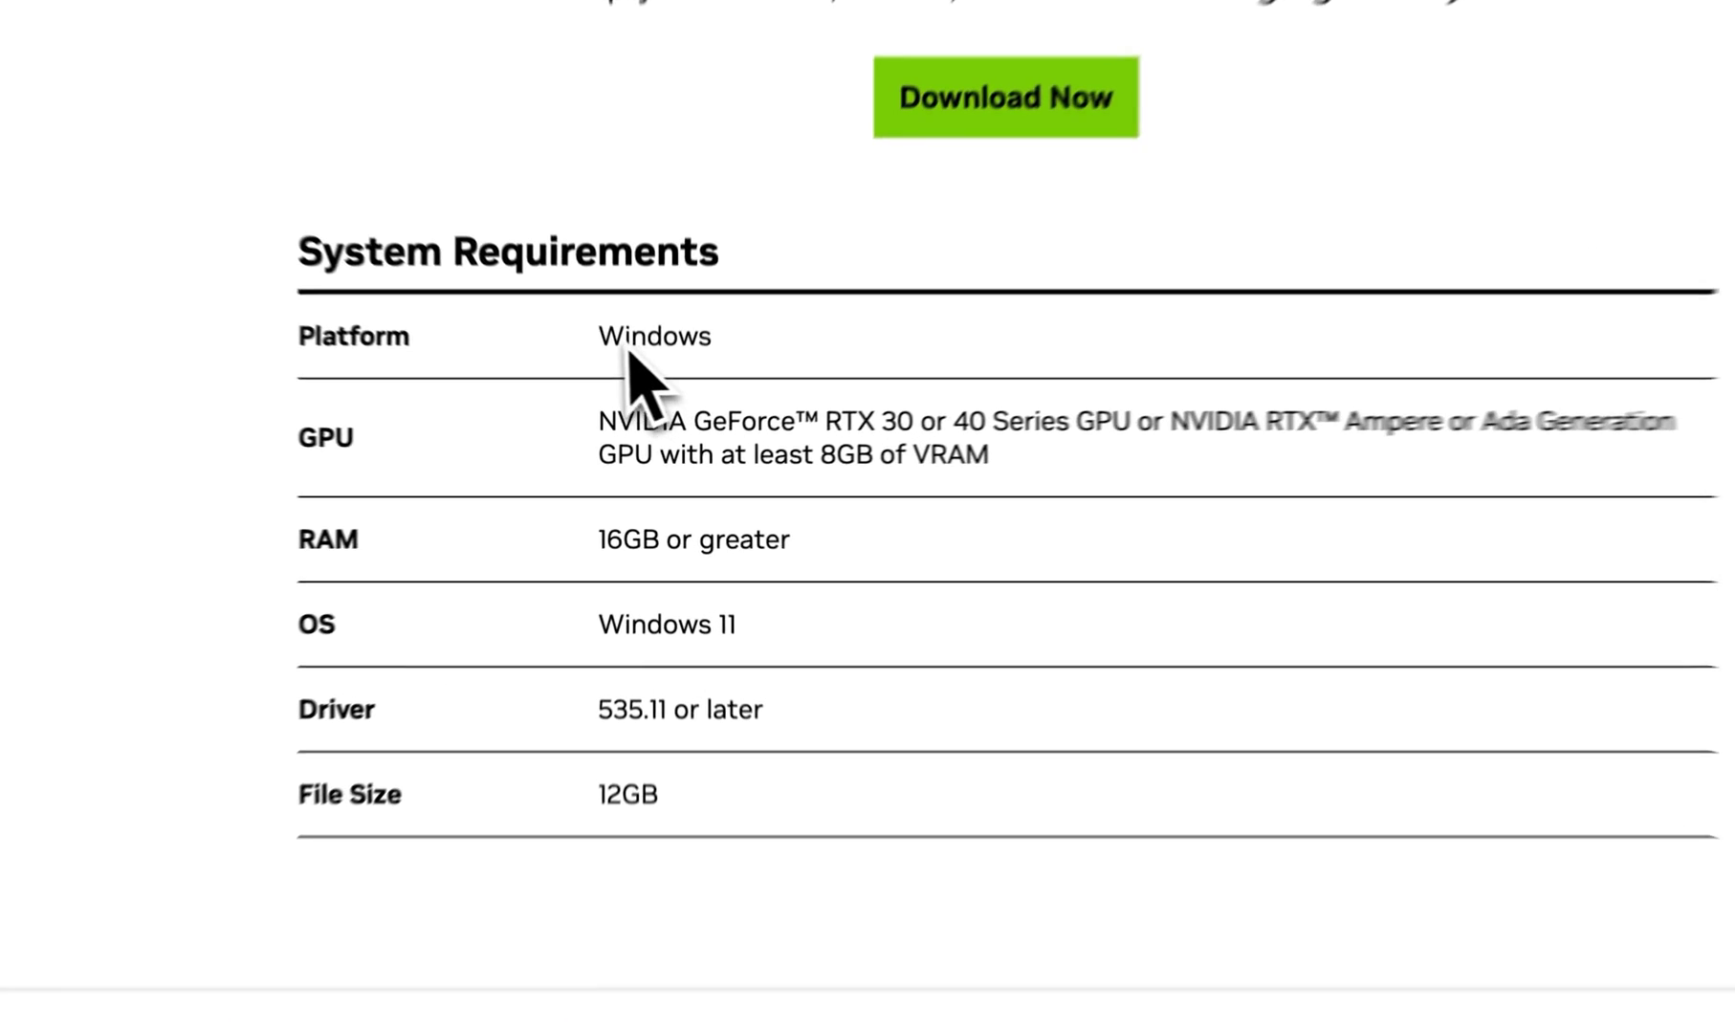
Highlight the Windows, 8GB of VRAM and 16GB or greater RAM requirements.
{"action": "double_click", "coordinate": [657, 455]}
{"action": "left_click", "coordinate": [840, 386]}
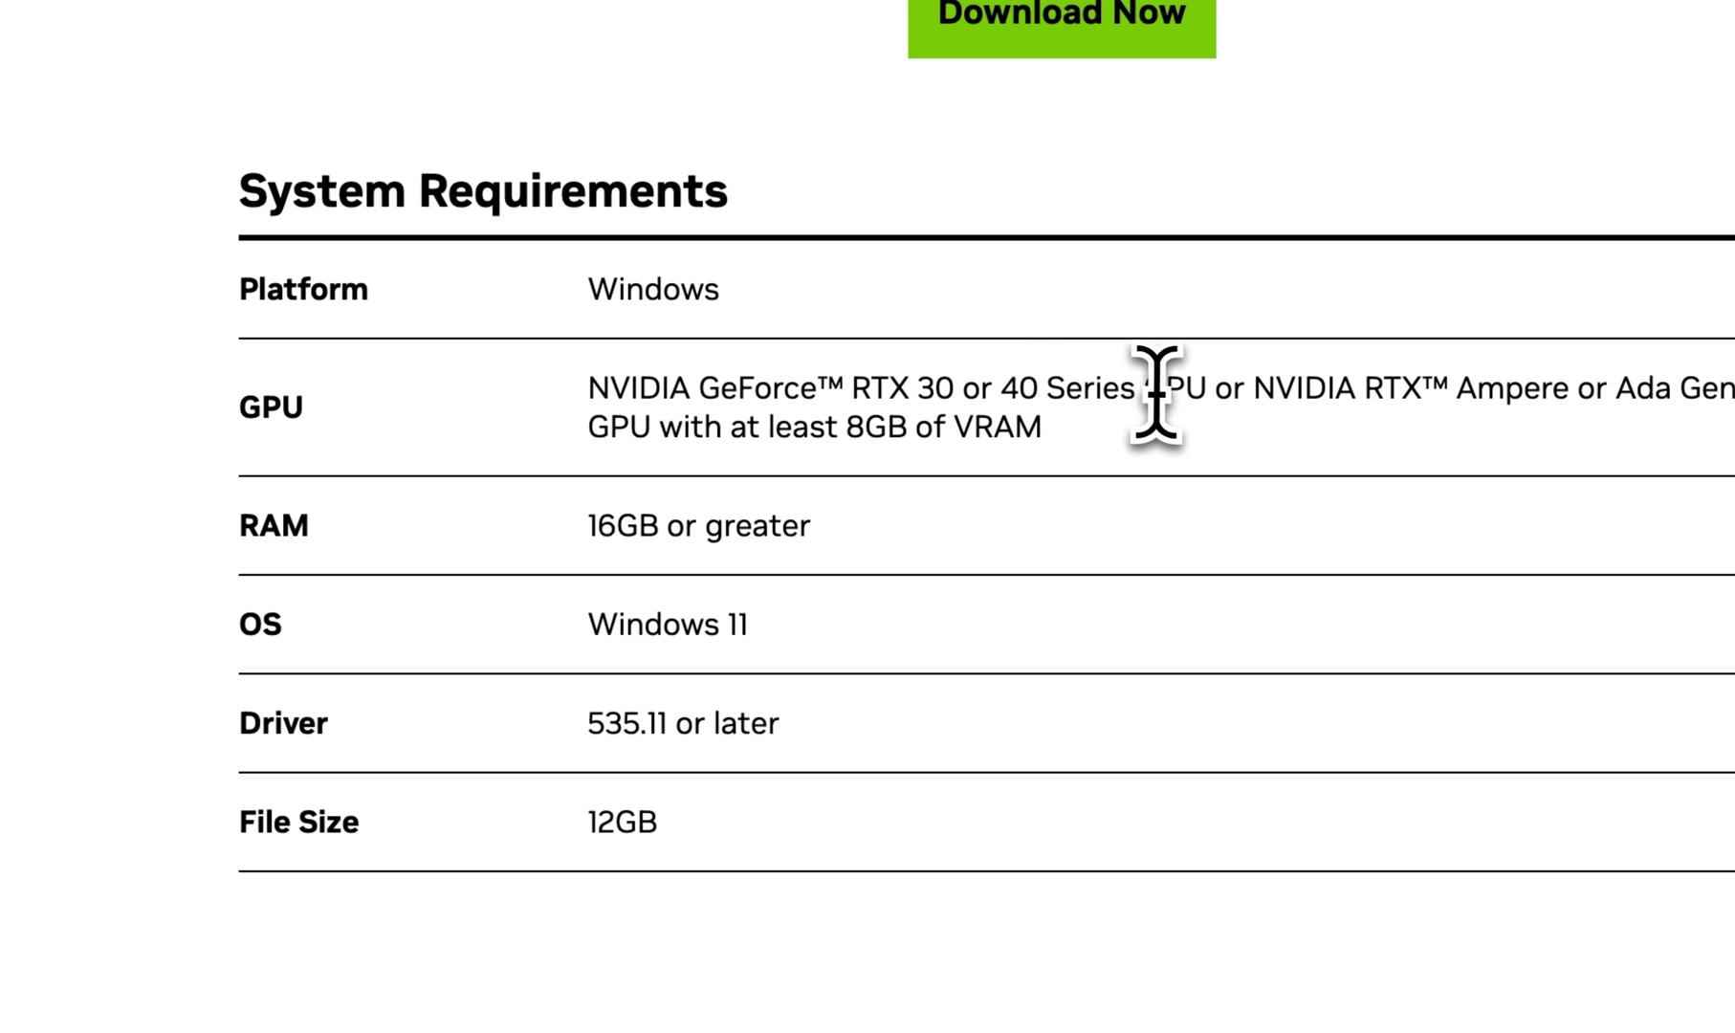
{"action": "left_click_drag", "start_coordinate": [840, 426], "coordinate": [1055, 426]}
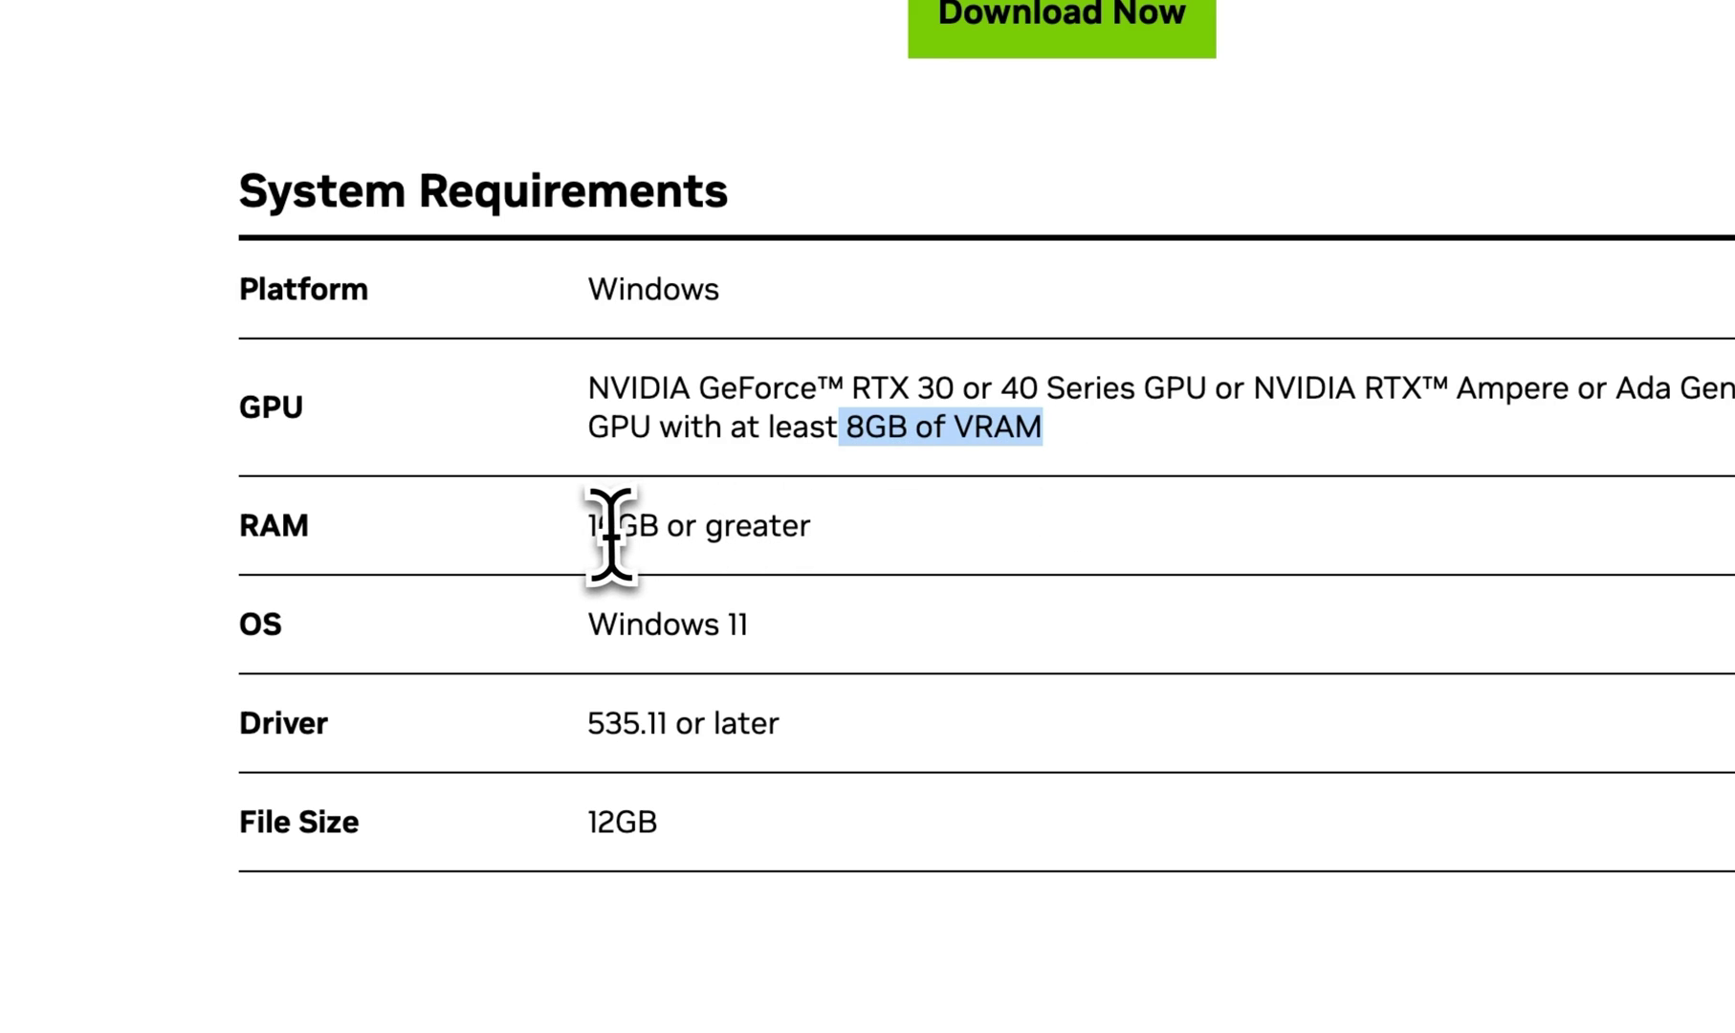
{"action": "left_click_drag", "start_coordinate": [586, 526], "coordinate": [814, 527]}
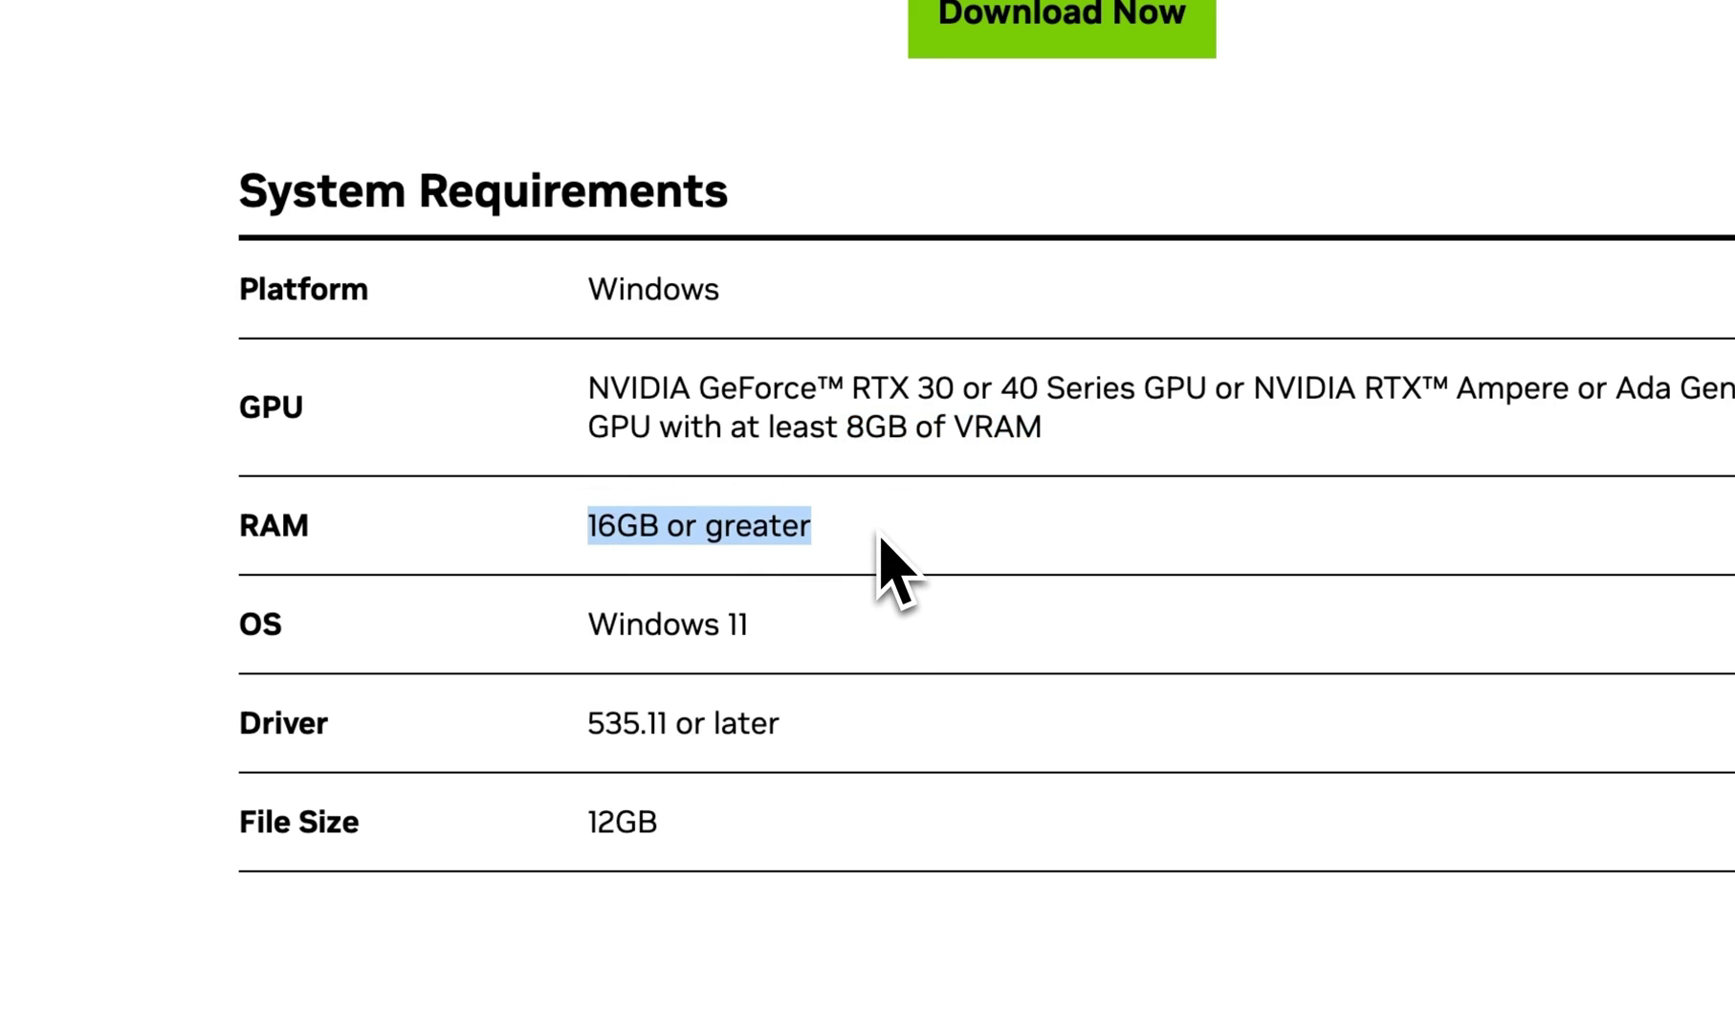
Highlight the 535.11 or later driver version and the 12GB file size.
{"action": "left_click", "coordinate": [587, 723]}
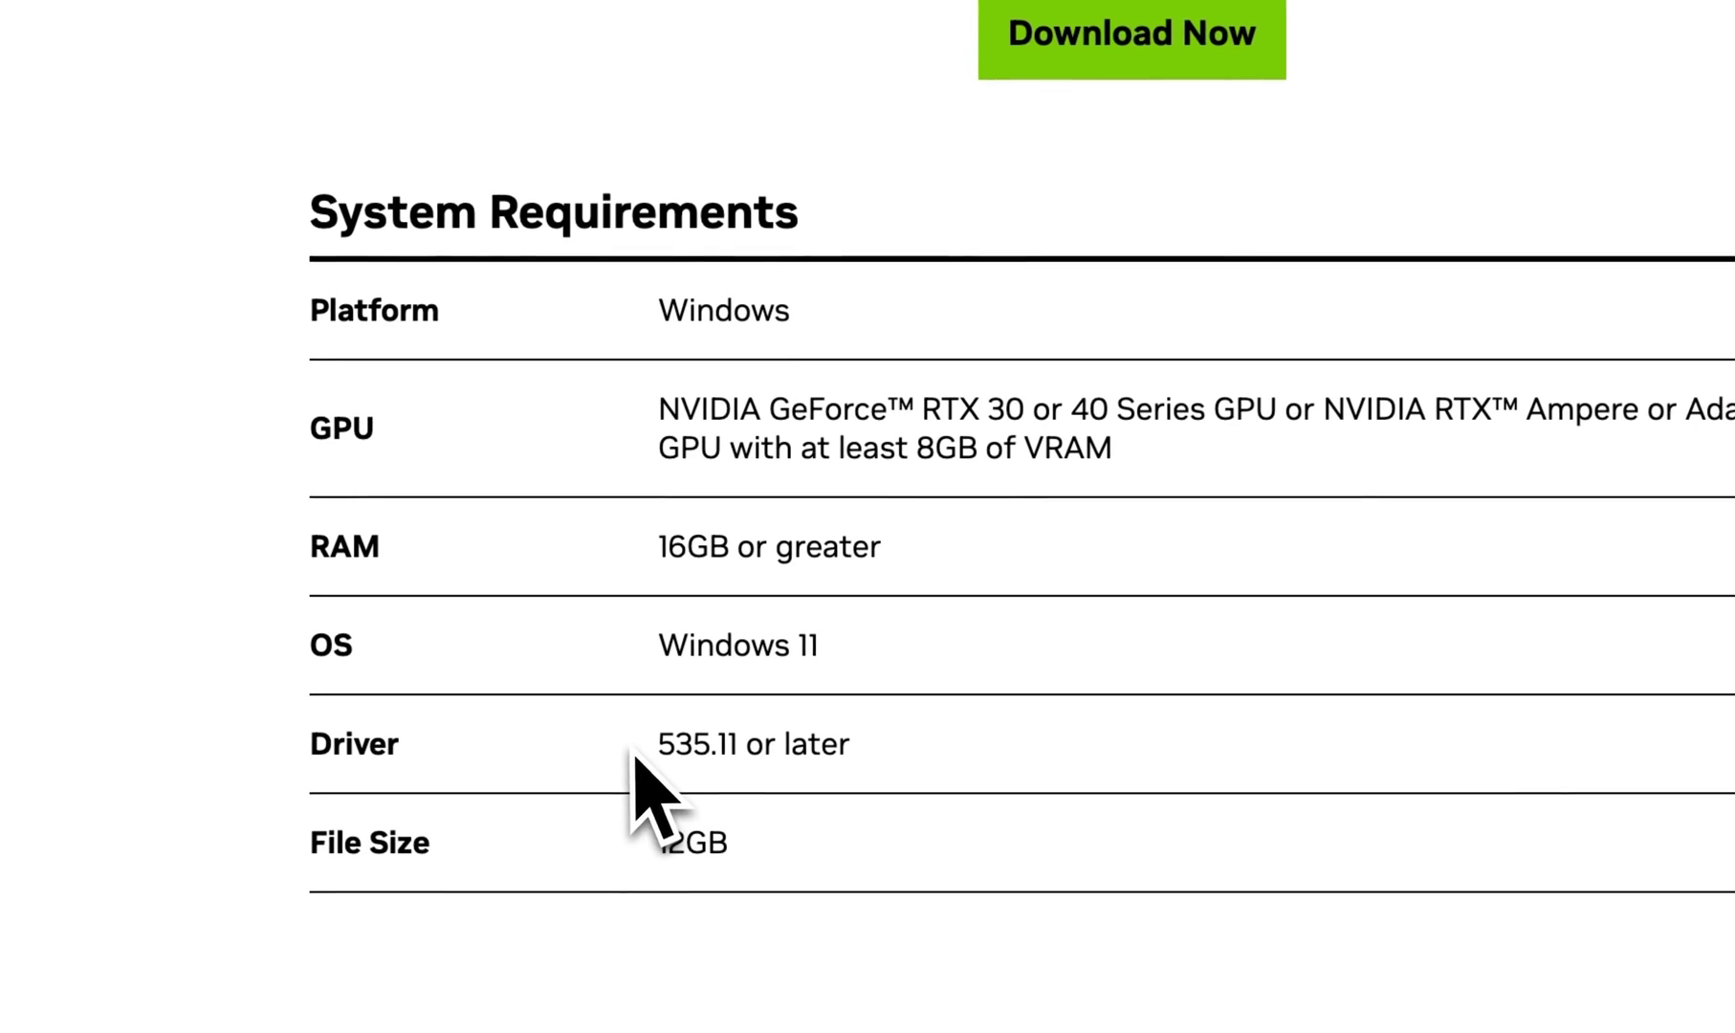
{"action": "left_click_drag", "start_coordinate": [587, 723], "coordinate": [867, 744]}
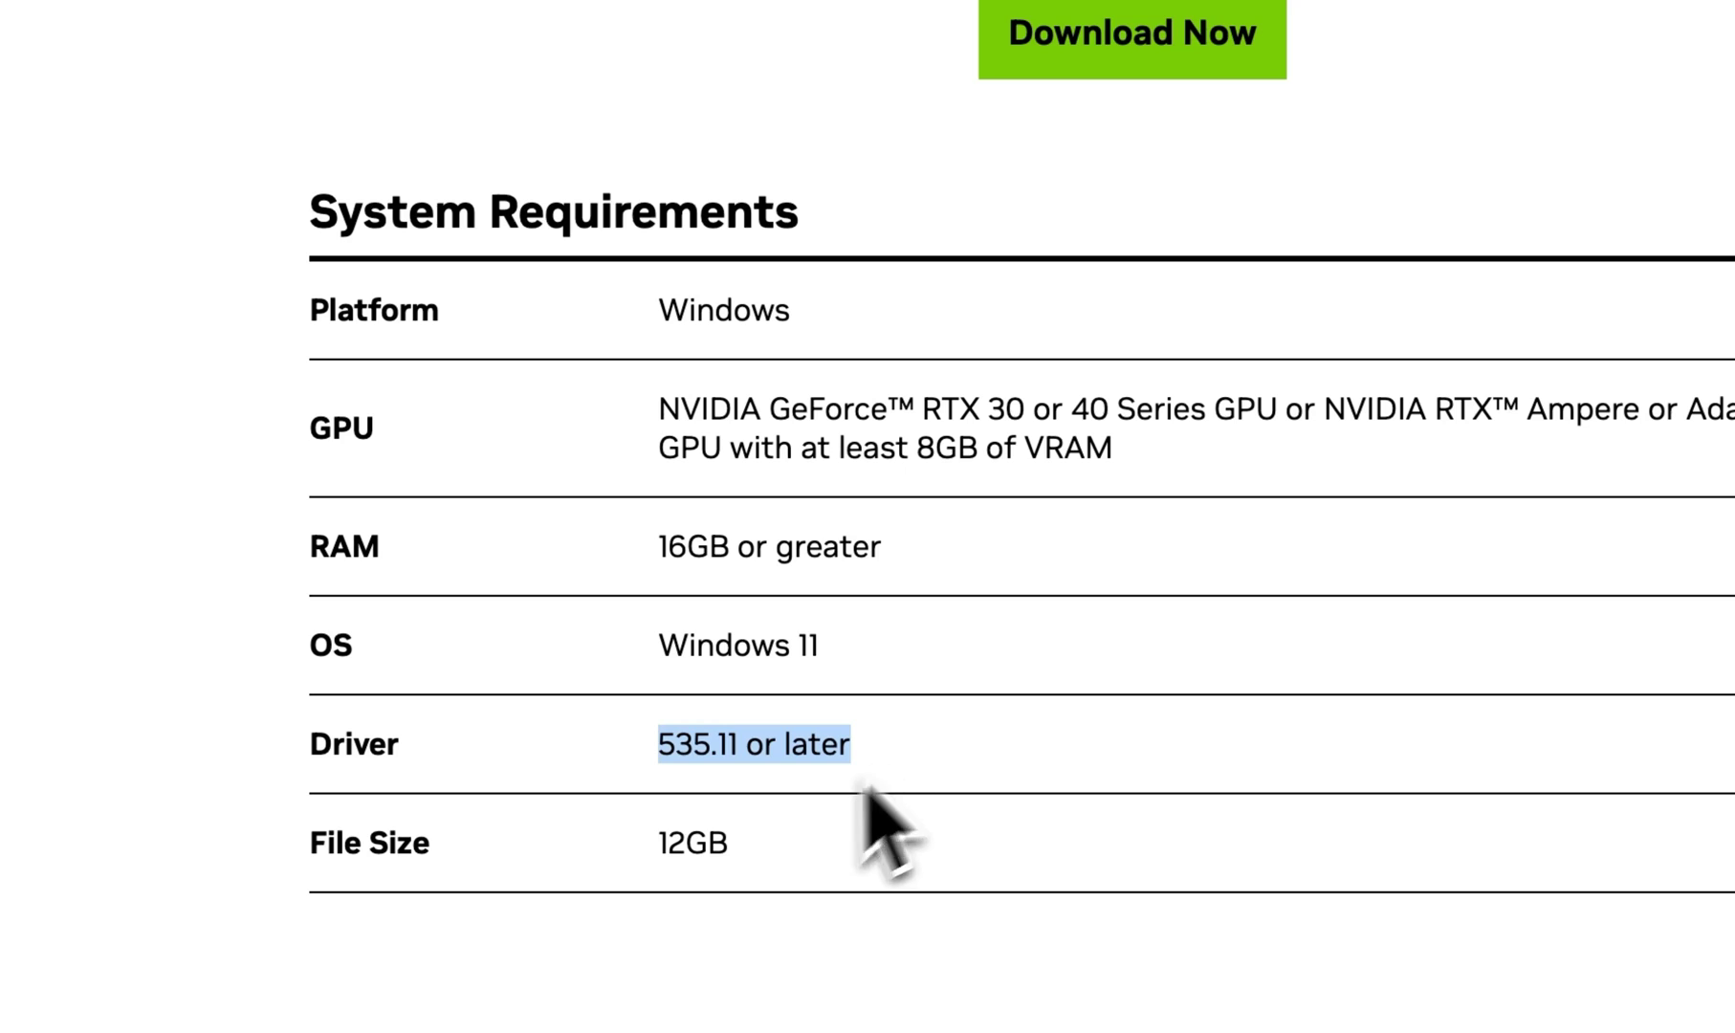
{"action": "left_click", "coordinate": [766, 843]}
{"action": "left_click_drag", "start_coordinate": [659, 844], "coordinate": [853, 867]}
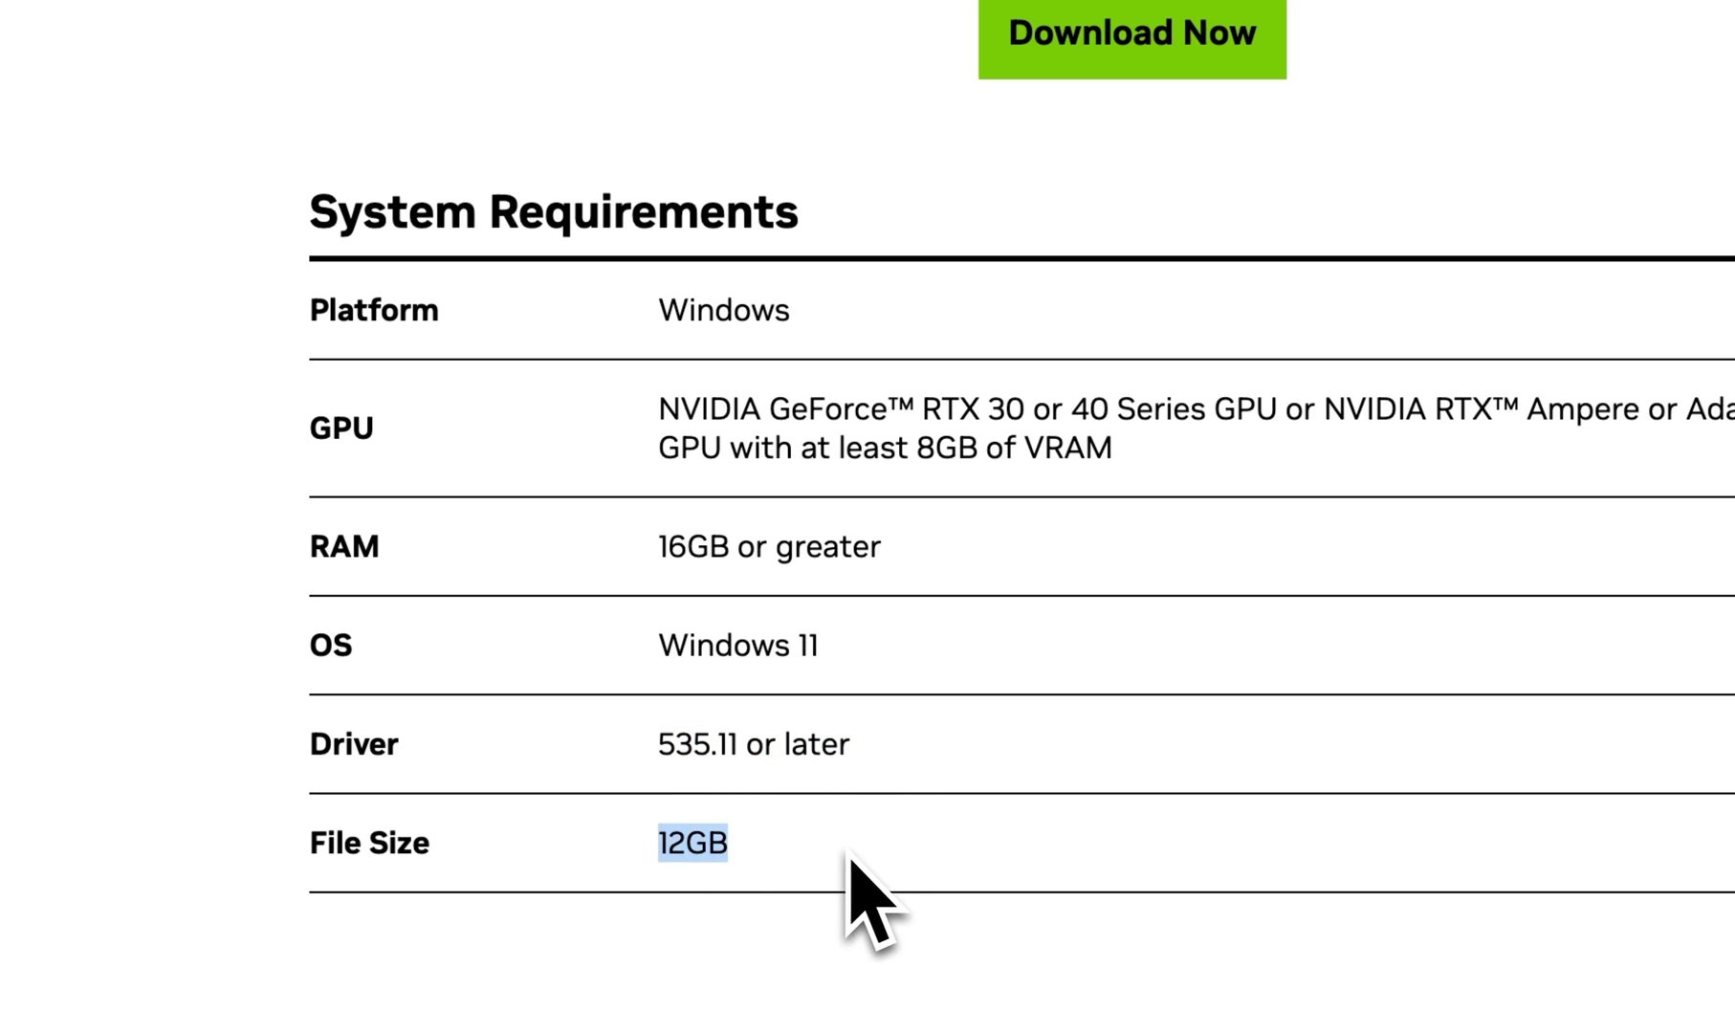
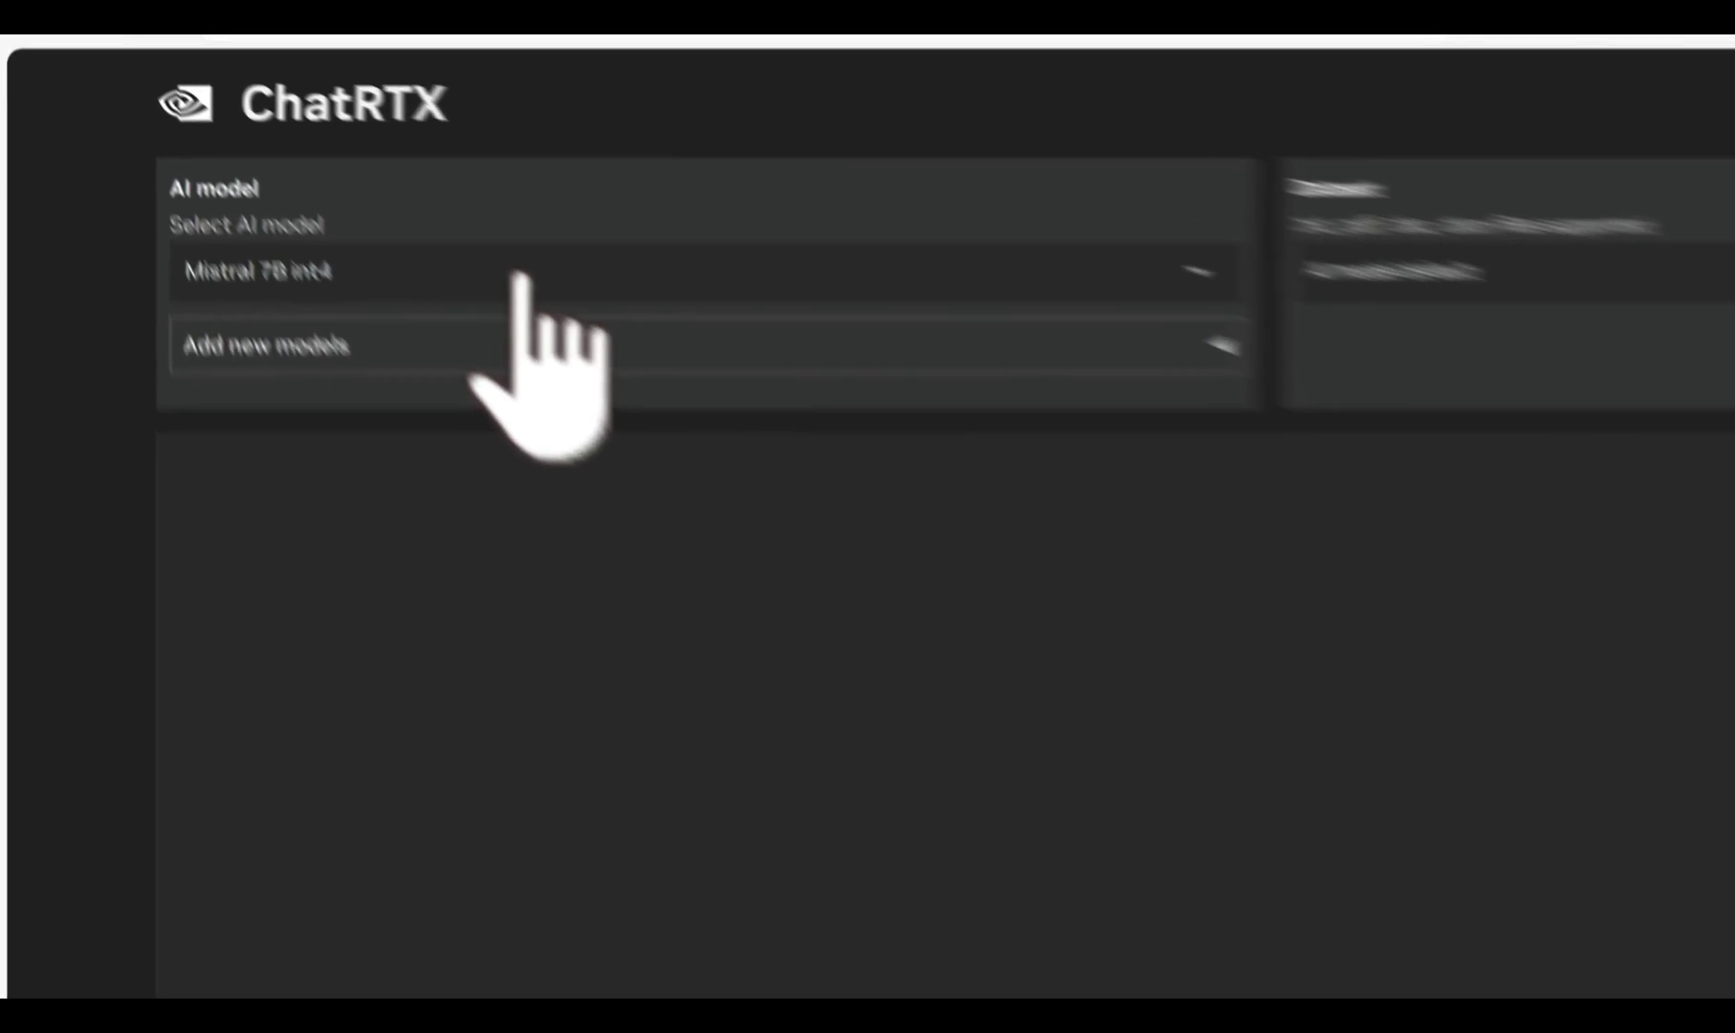
Browse the installed AI models and the list of models available to download.
{"action": "left_click", "coordinate": [515, 194]}
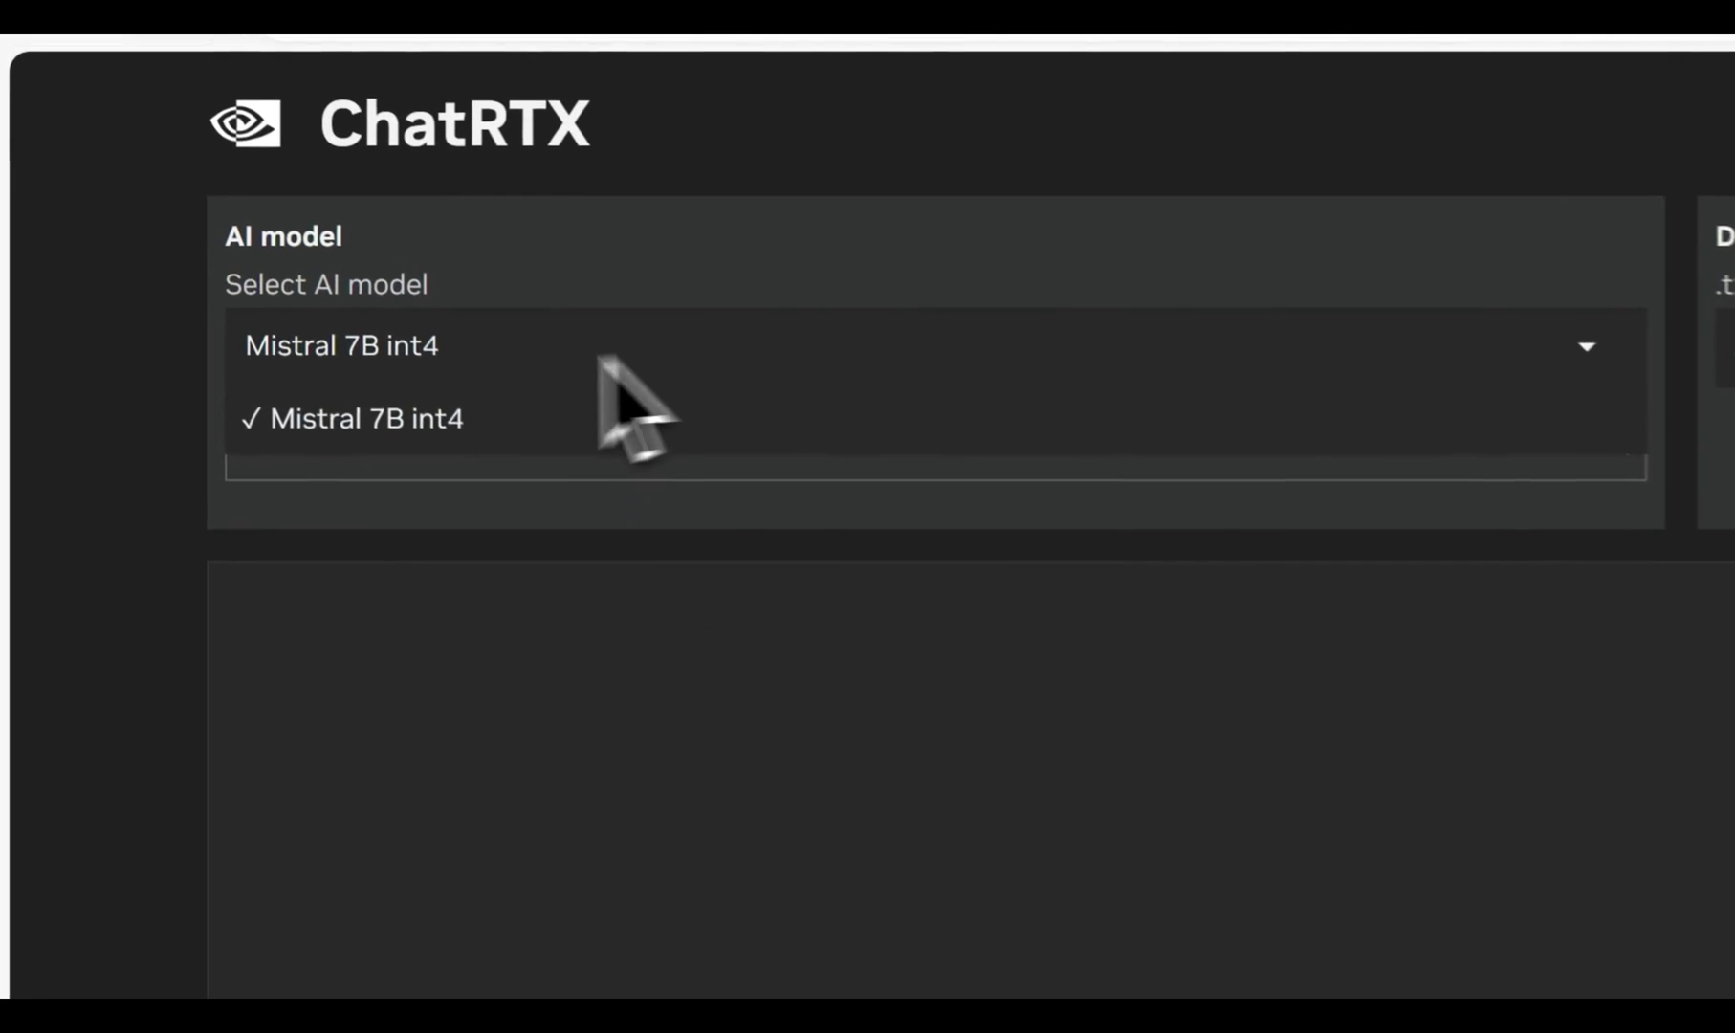
{"action": "left_click", "coordinate": [446, 429]}
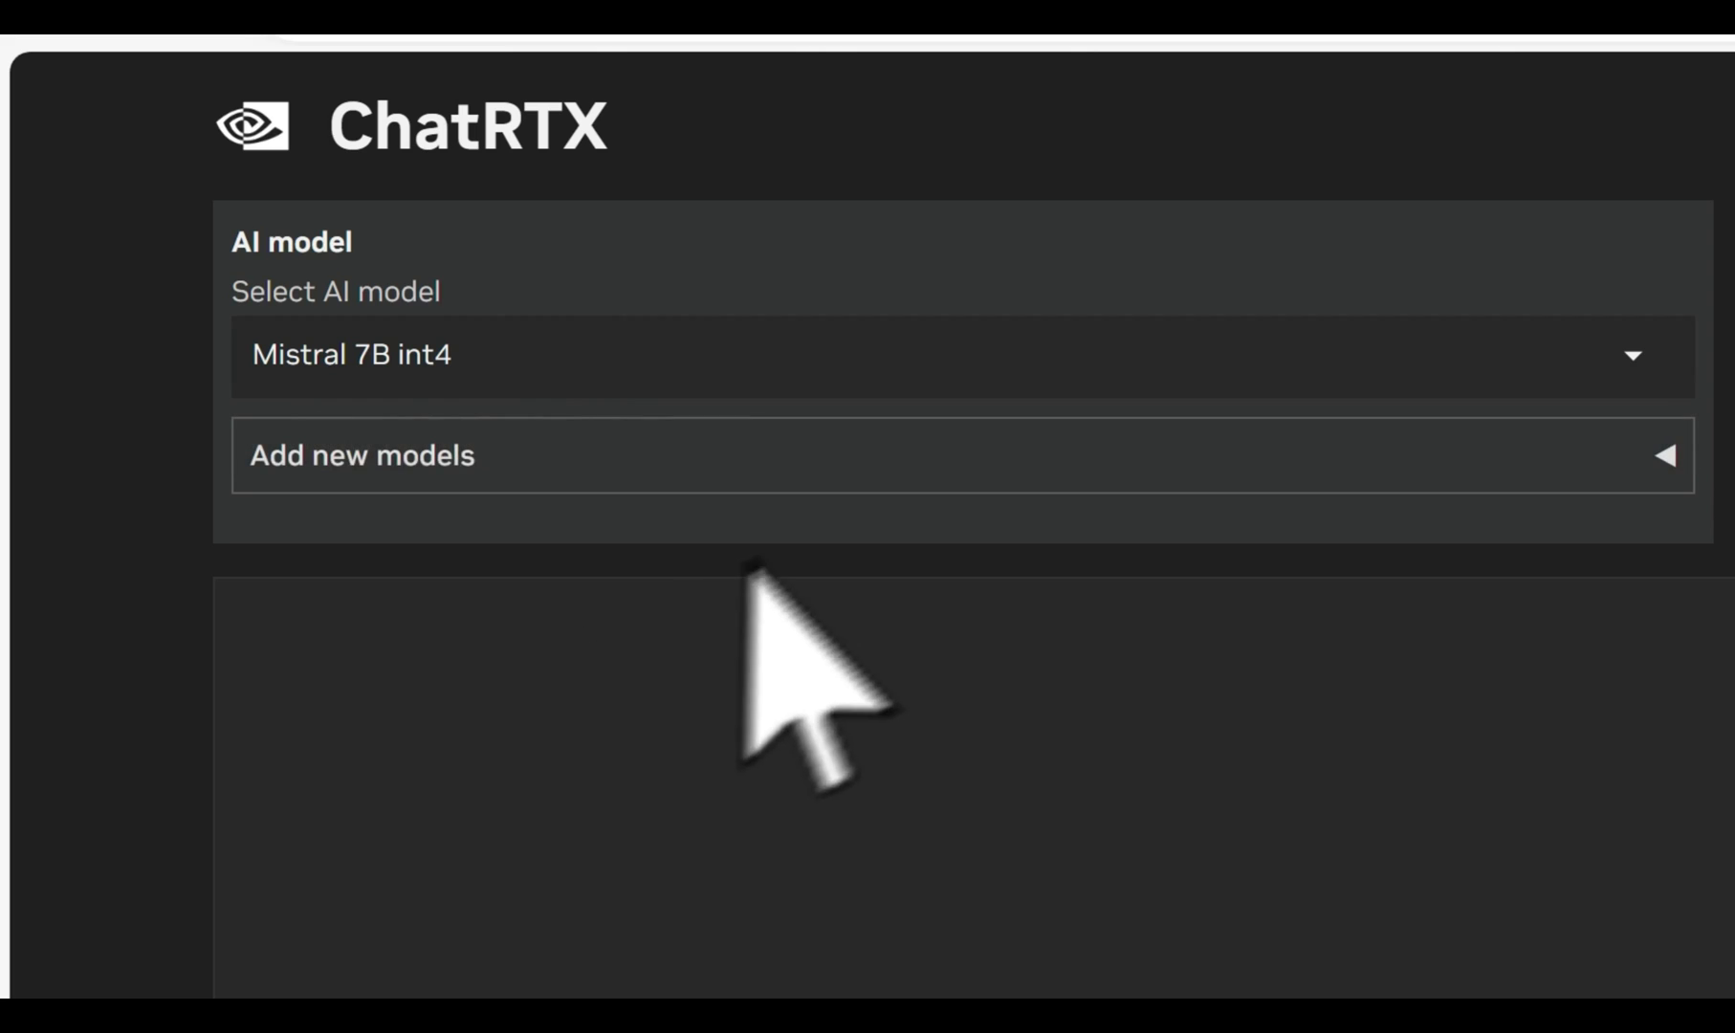
{"action": "left_click", "coordinate": [904, 481]}
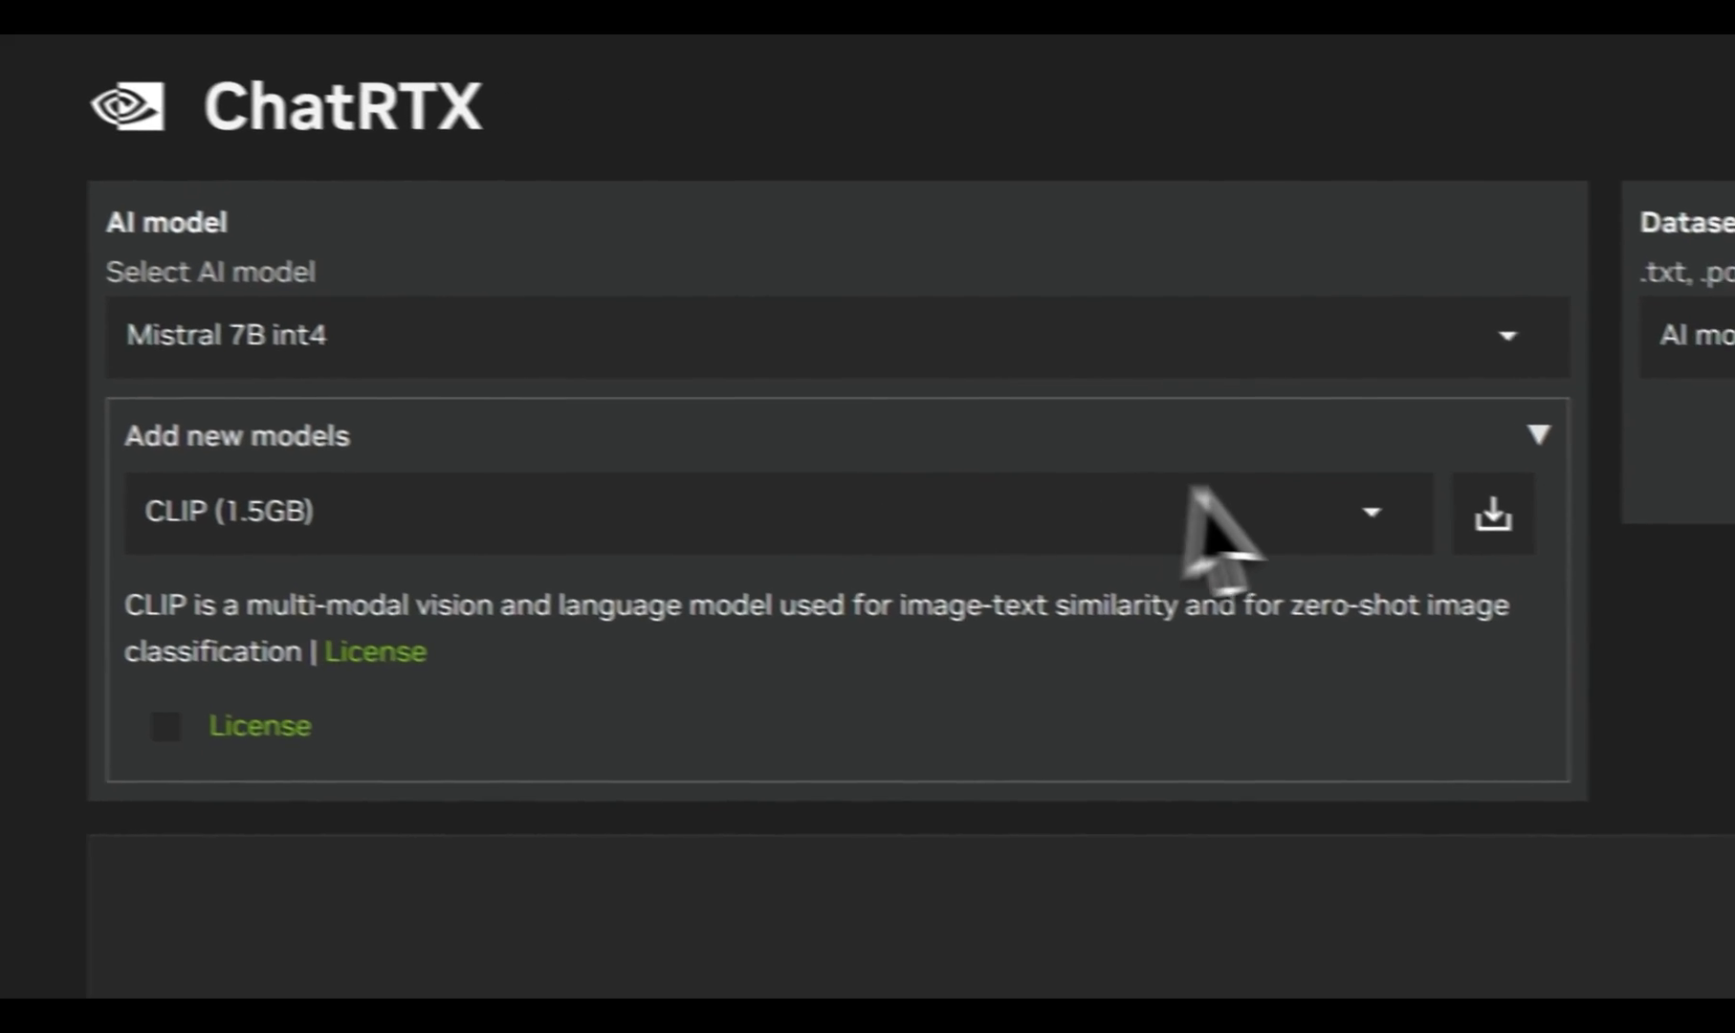
{"action": "left_click", "coordinate": [1478, 532]}
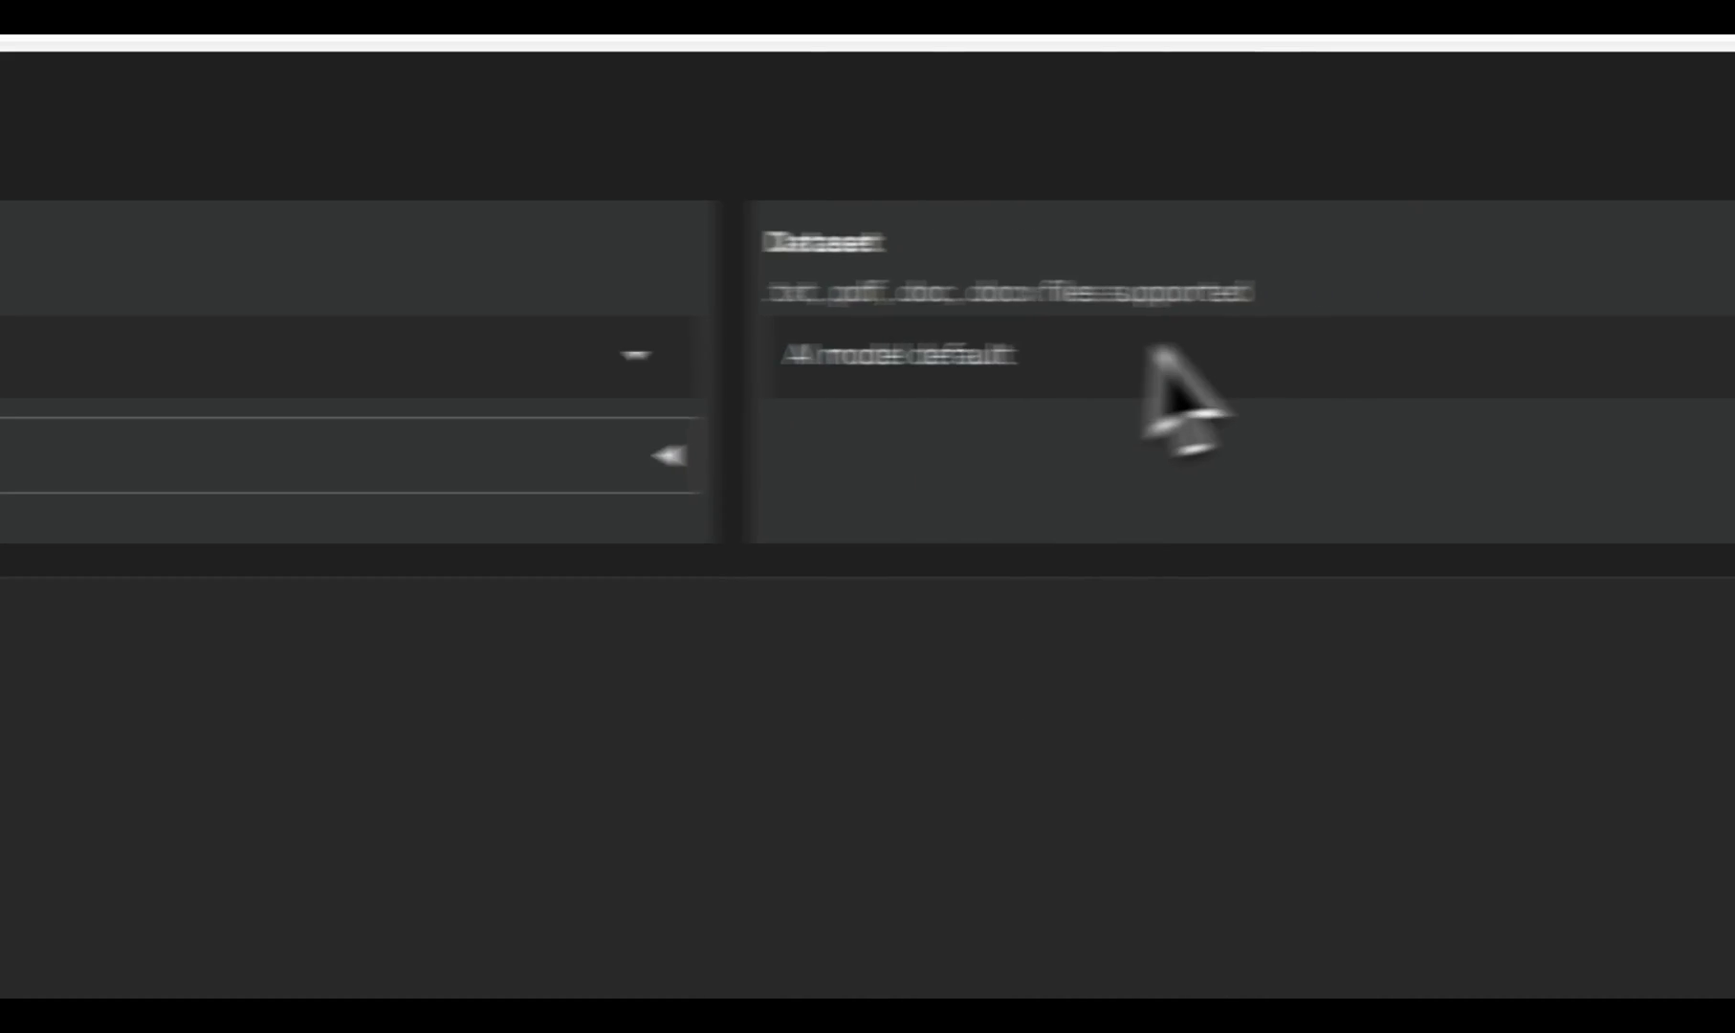
Try Folder as the dataset source, then switch back to AI model default.
{"action": "left_click", "coordinate": [1221, 360]}
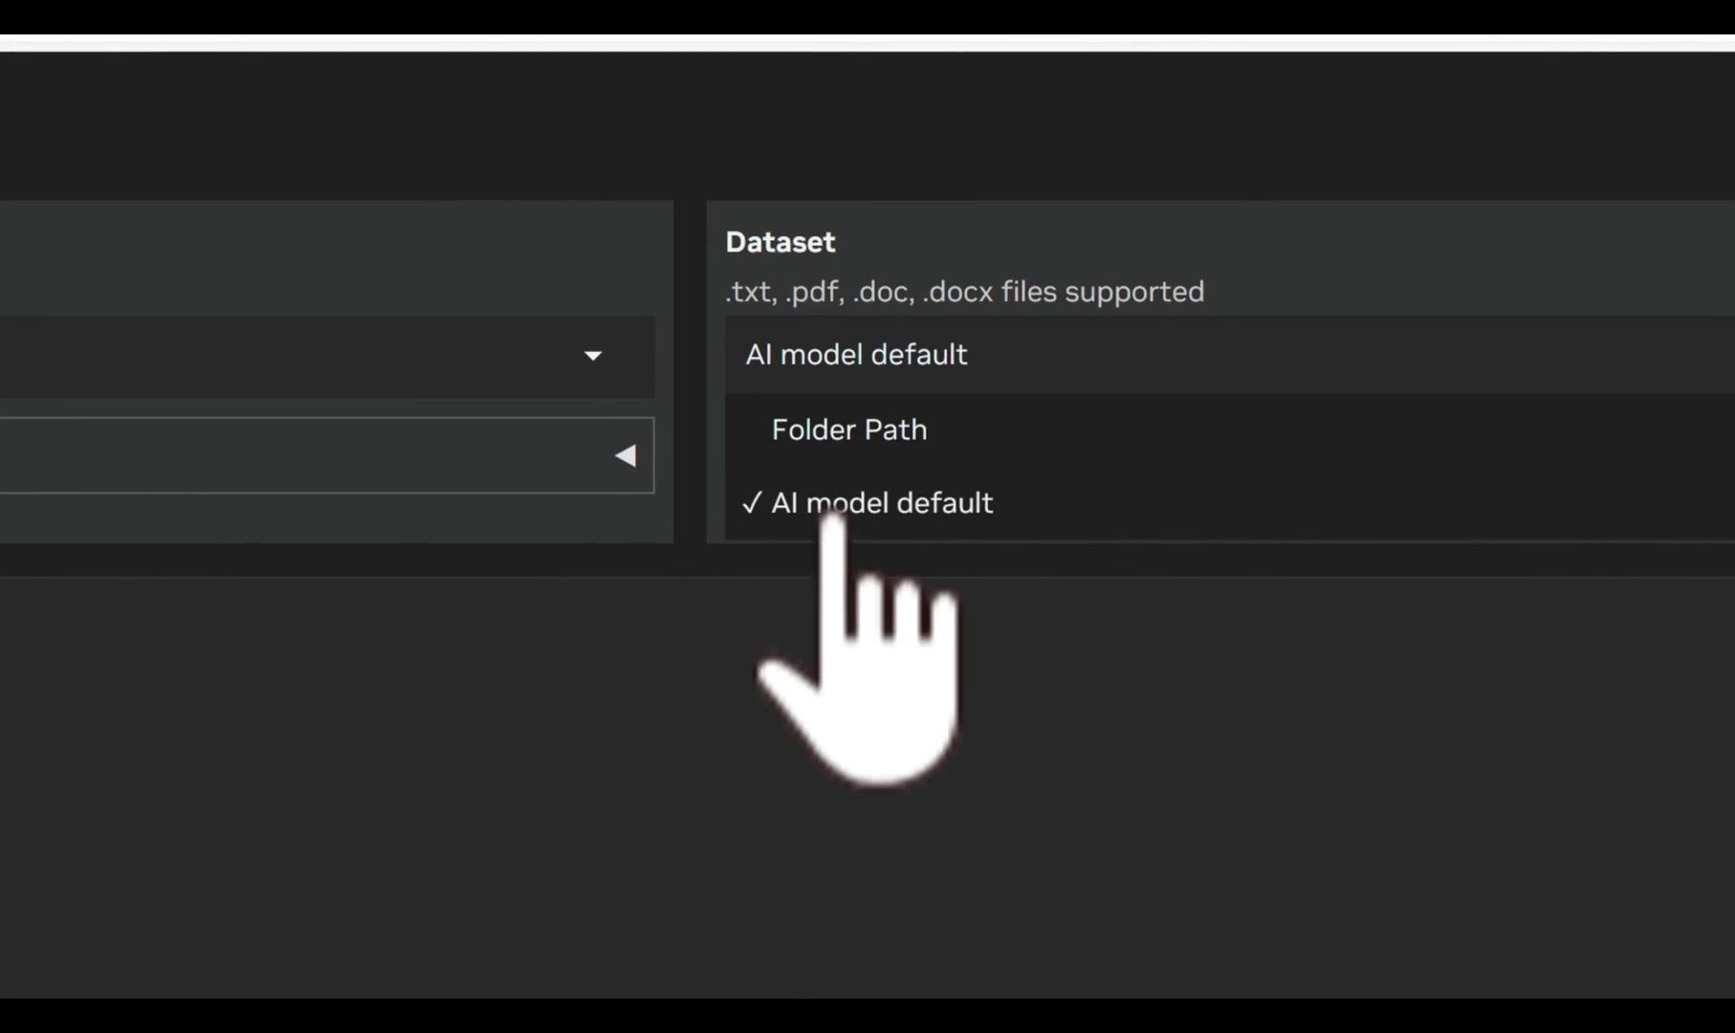
{"action": "left_click", "coordinate": [849, 430]}
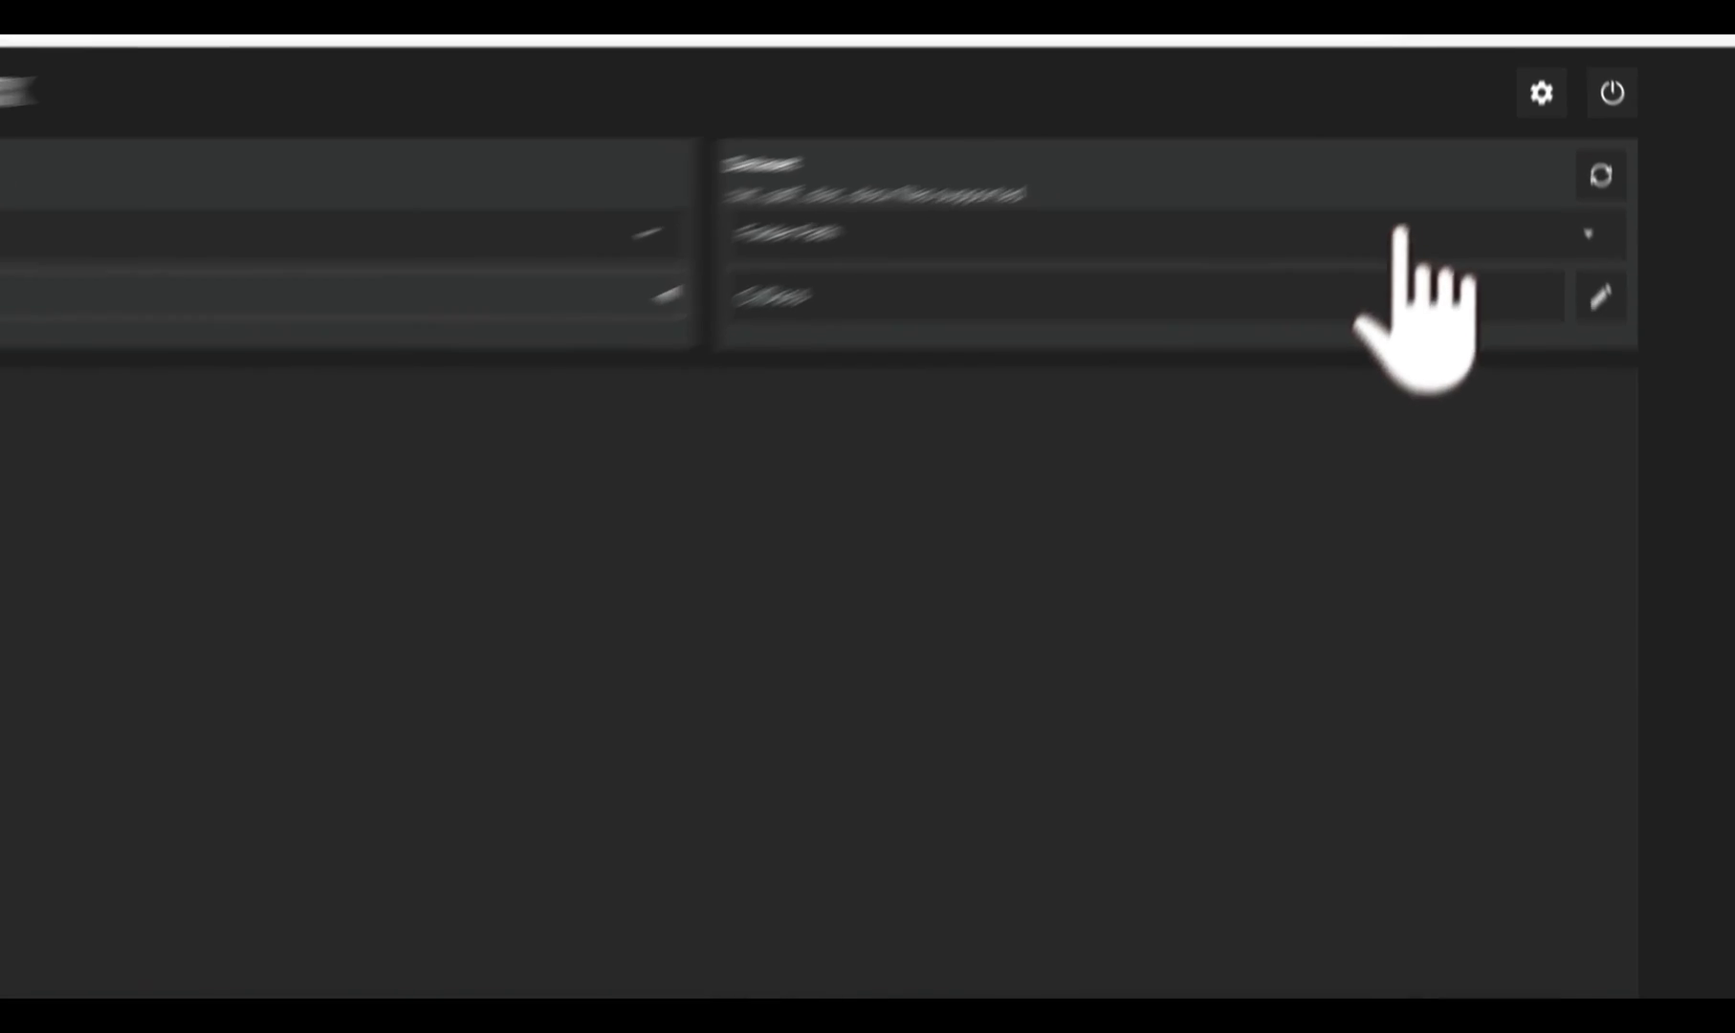
{"action": "left_click", "coordinate": [1241, 195]}
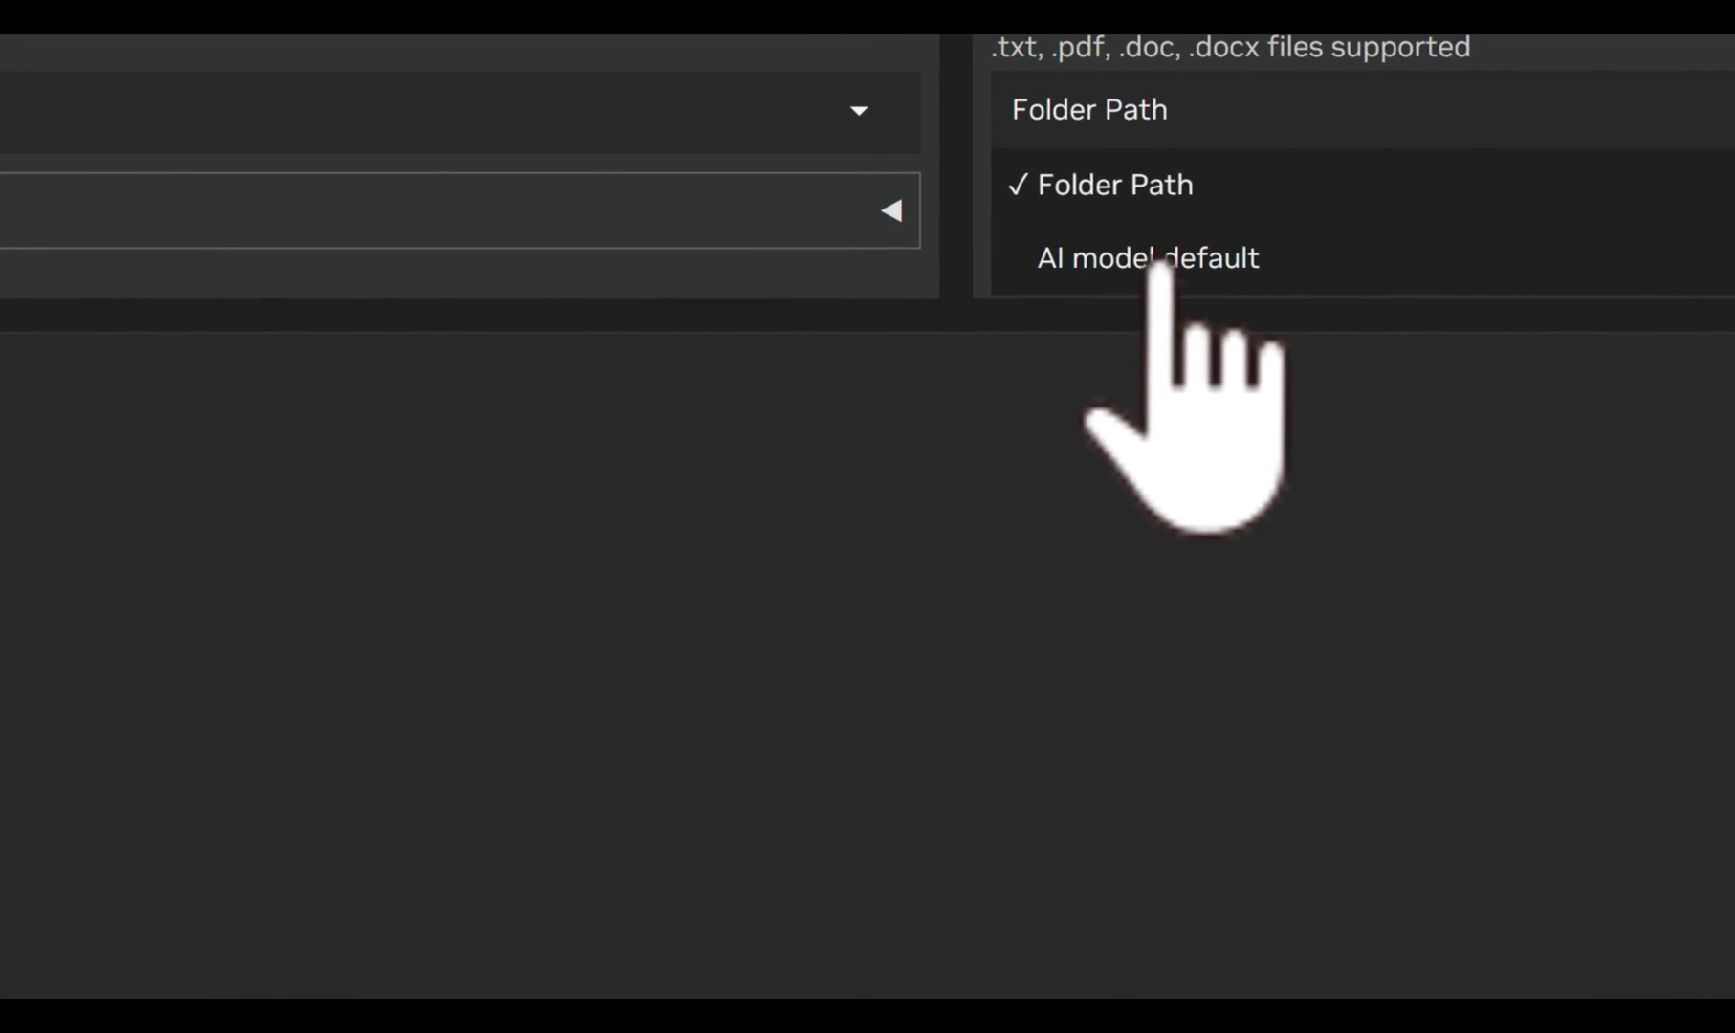
{"action": "left_click", "coordinate": [1267, 258]}
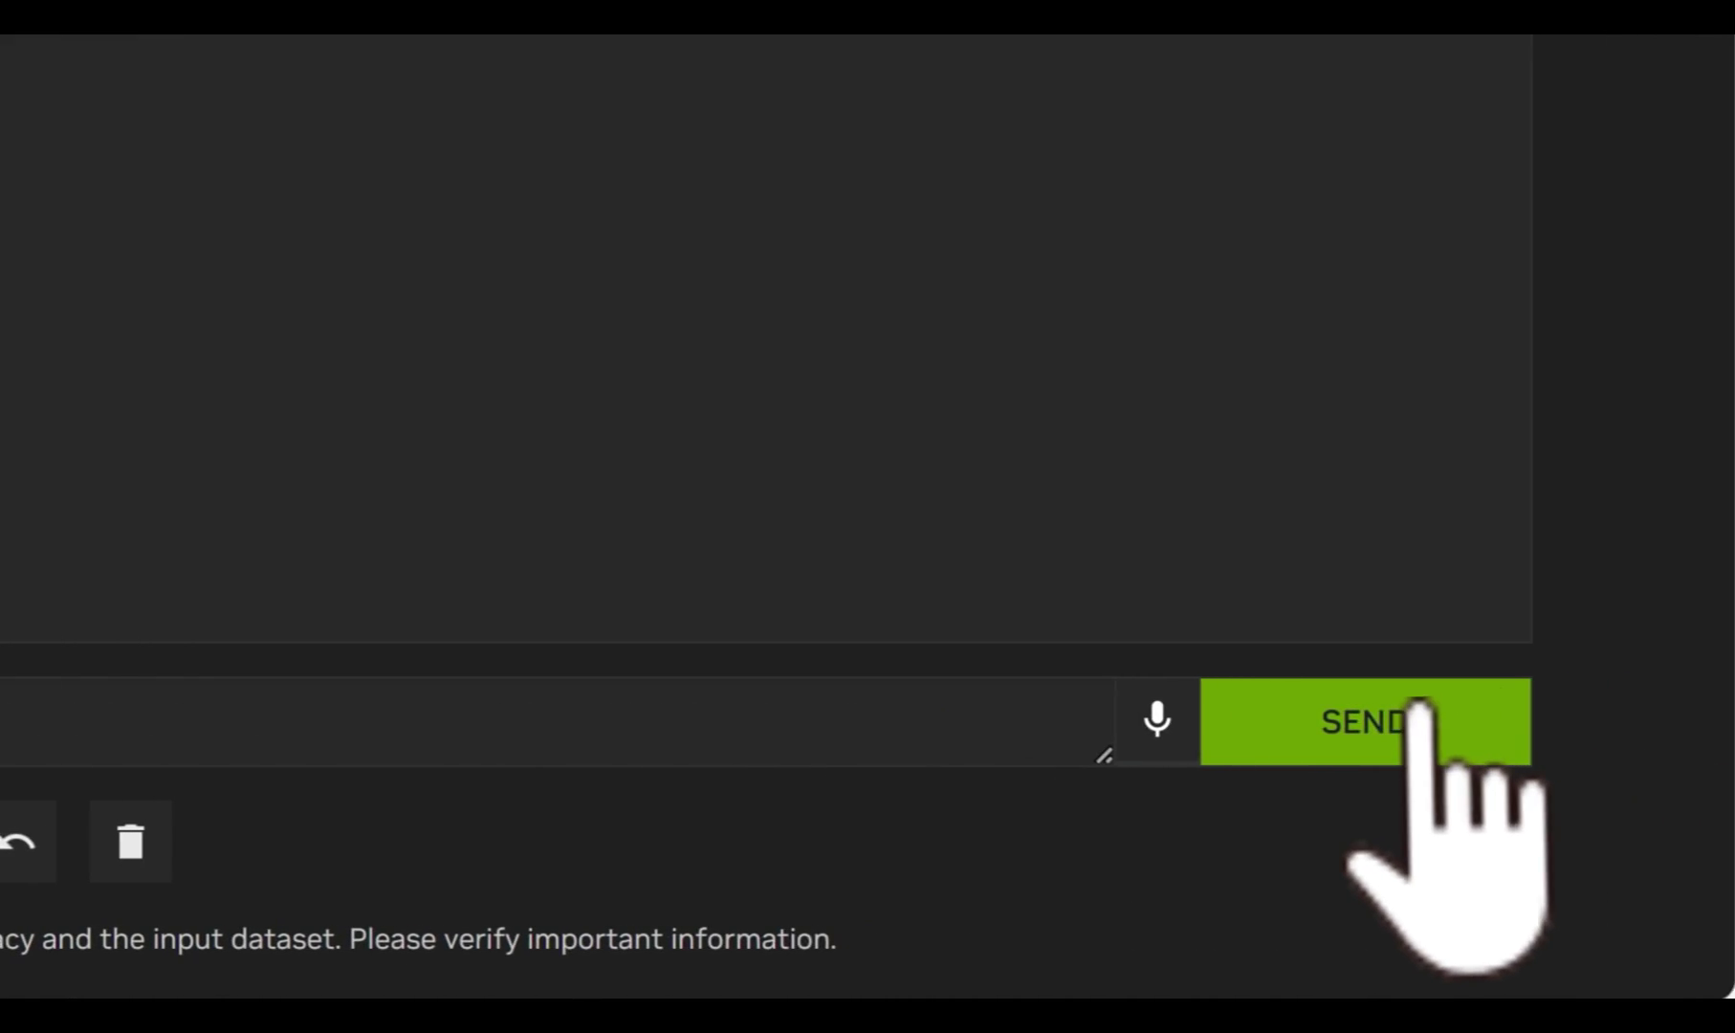
Send the Earth–Sun distance question and highlight the 93 million miles figure in the results.
{"action": "left_click", "coordinate": [1555, 722]}
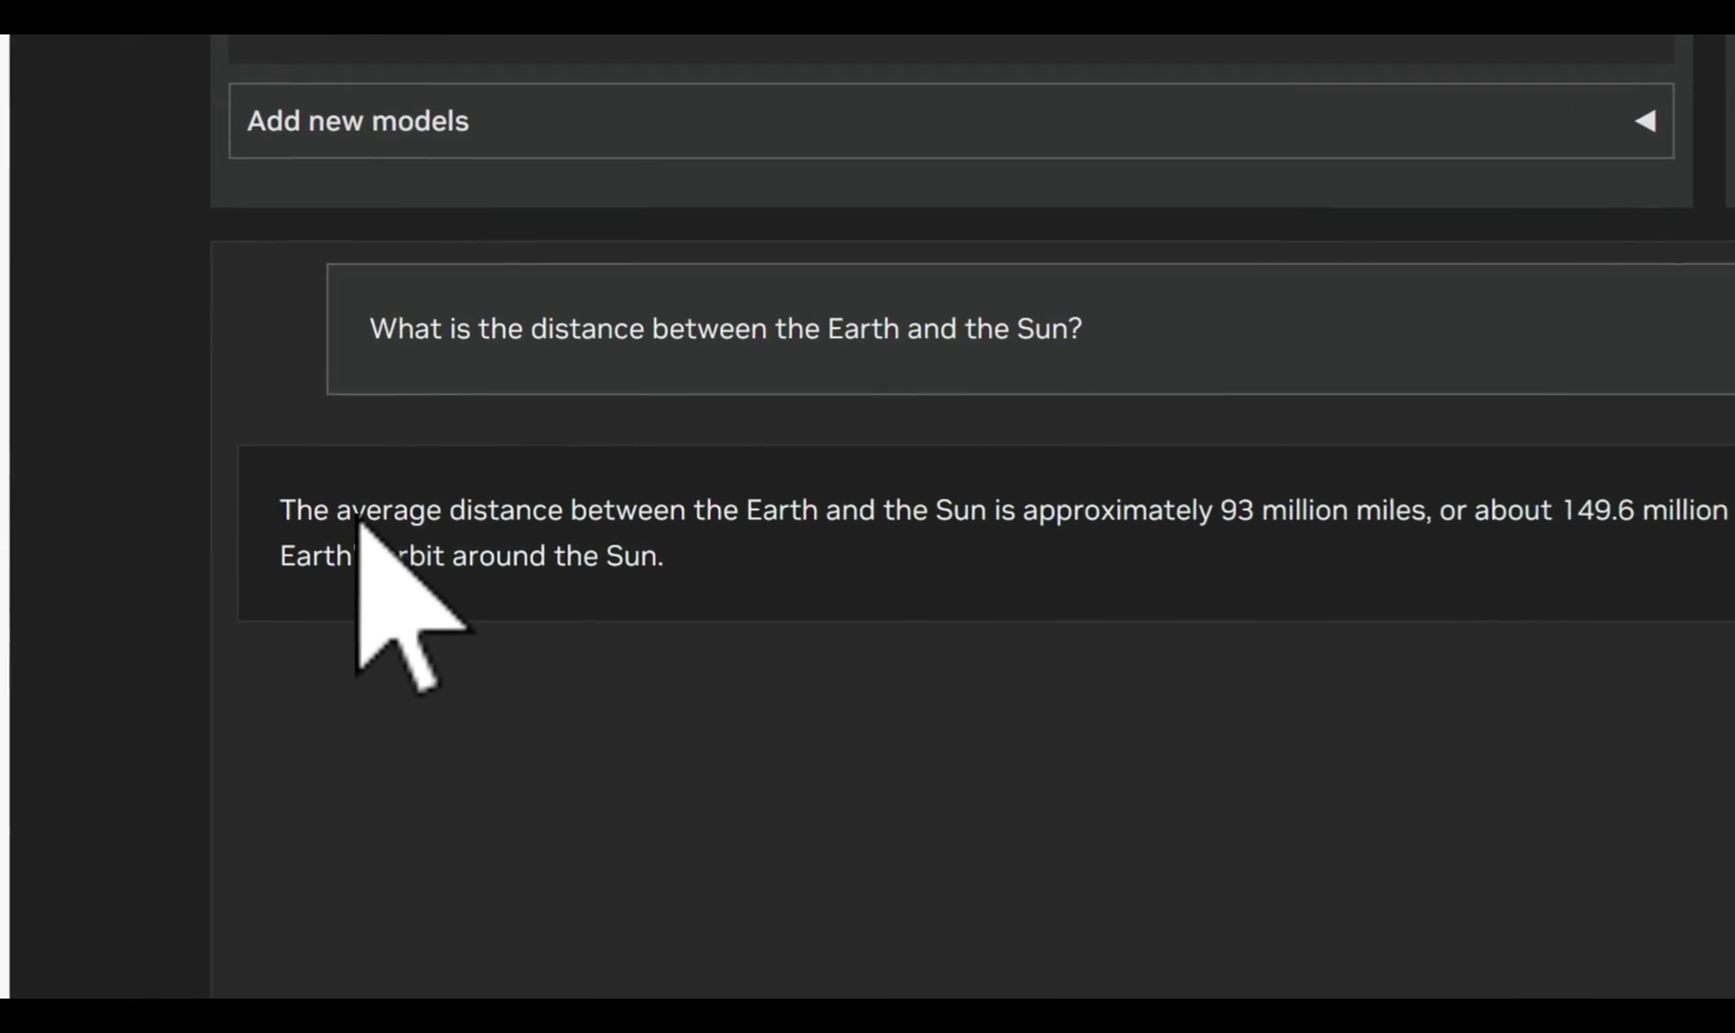
{"action": "left_click_drag", "start_coordinate": [170, 444], "coordinate": [390, 447]}
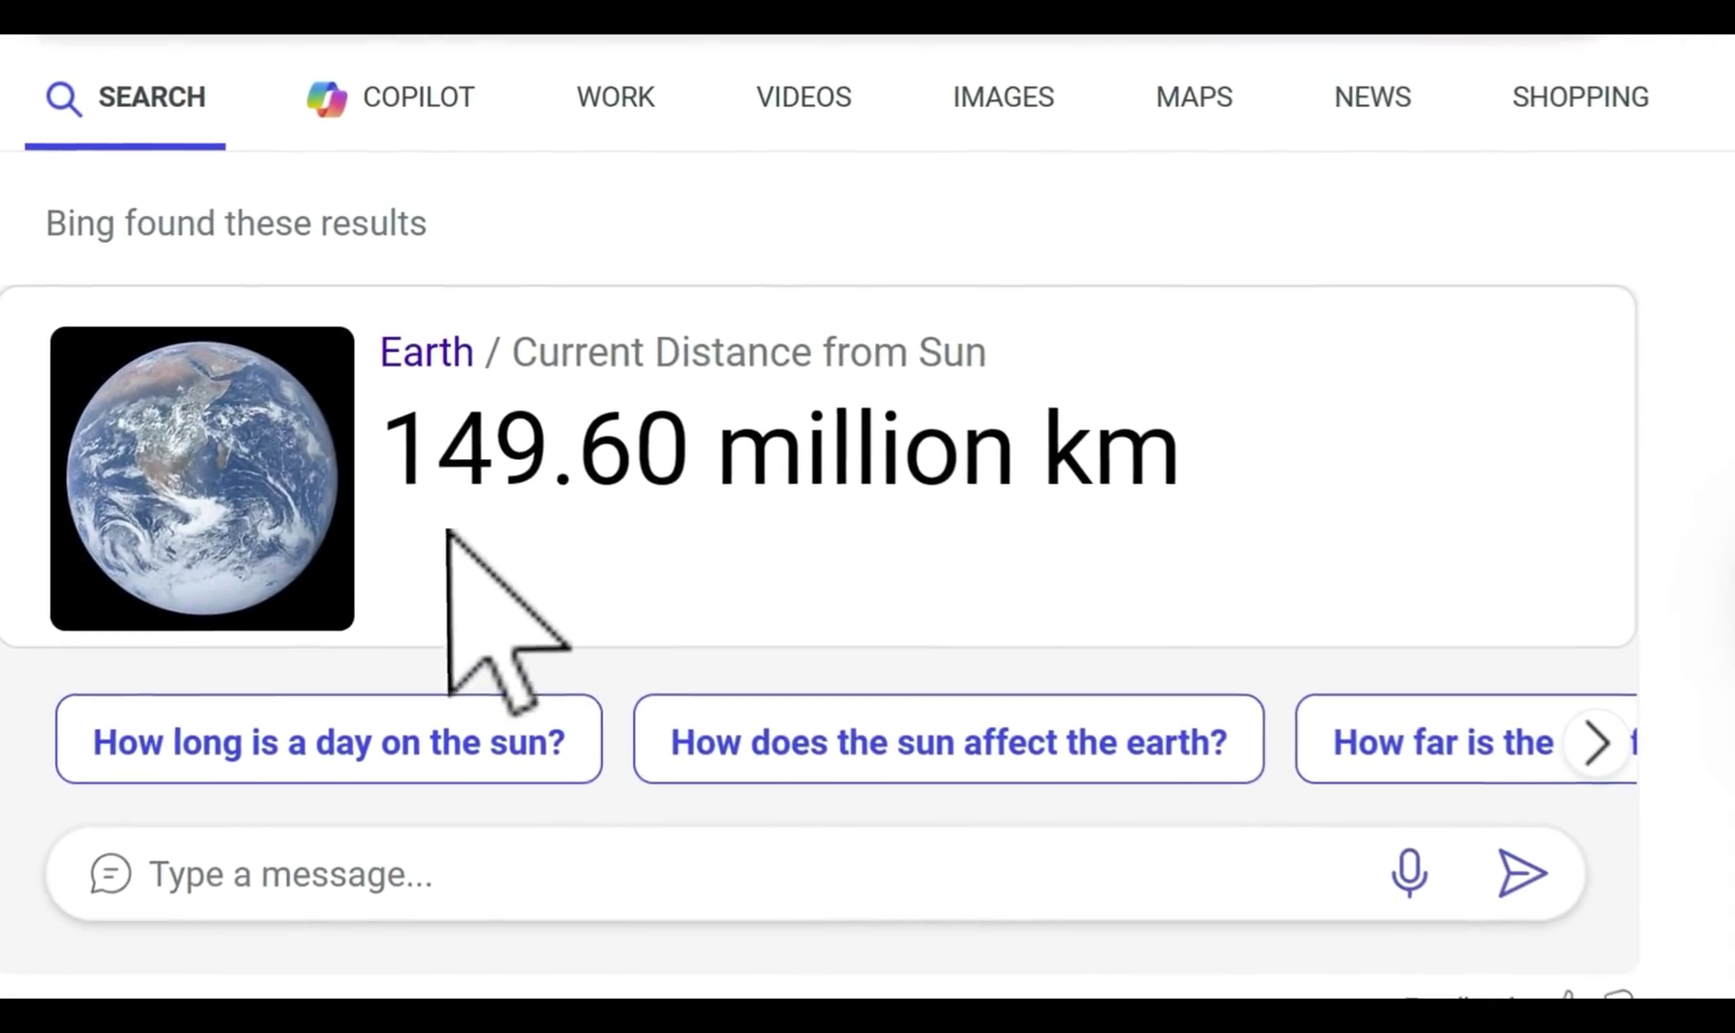
{"action": "left_click_drag", "start_coordinate": [437, 448], "coordinate": [814, 453]}
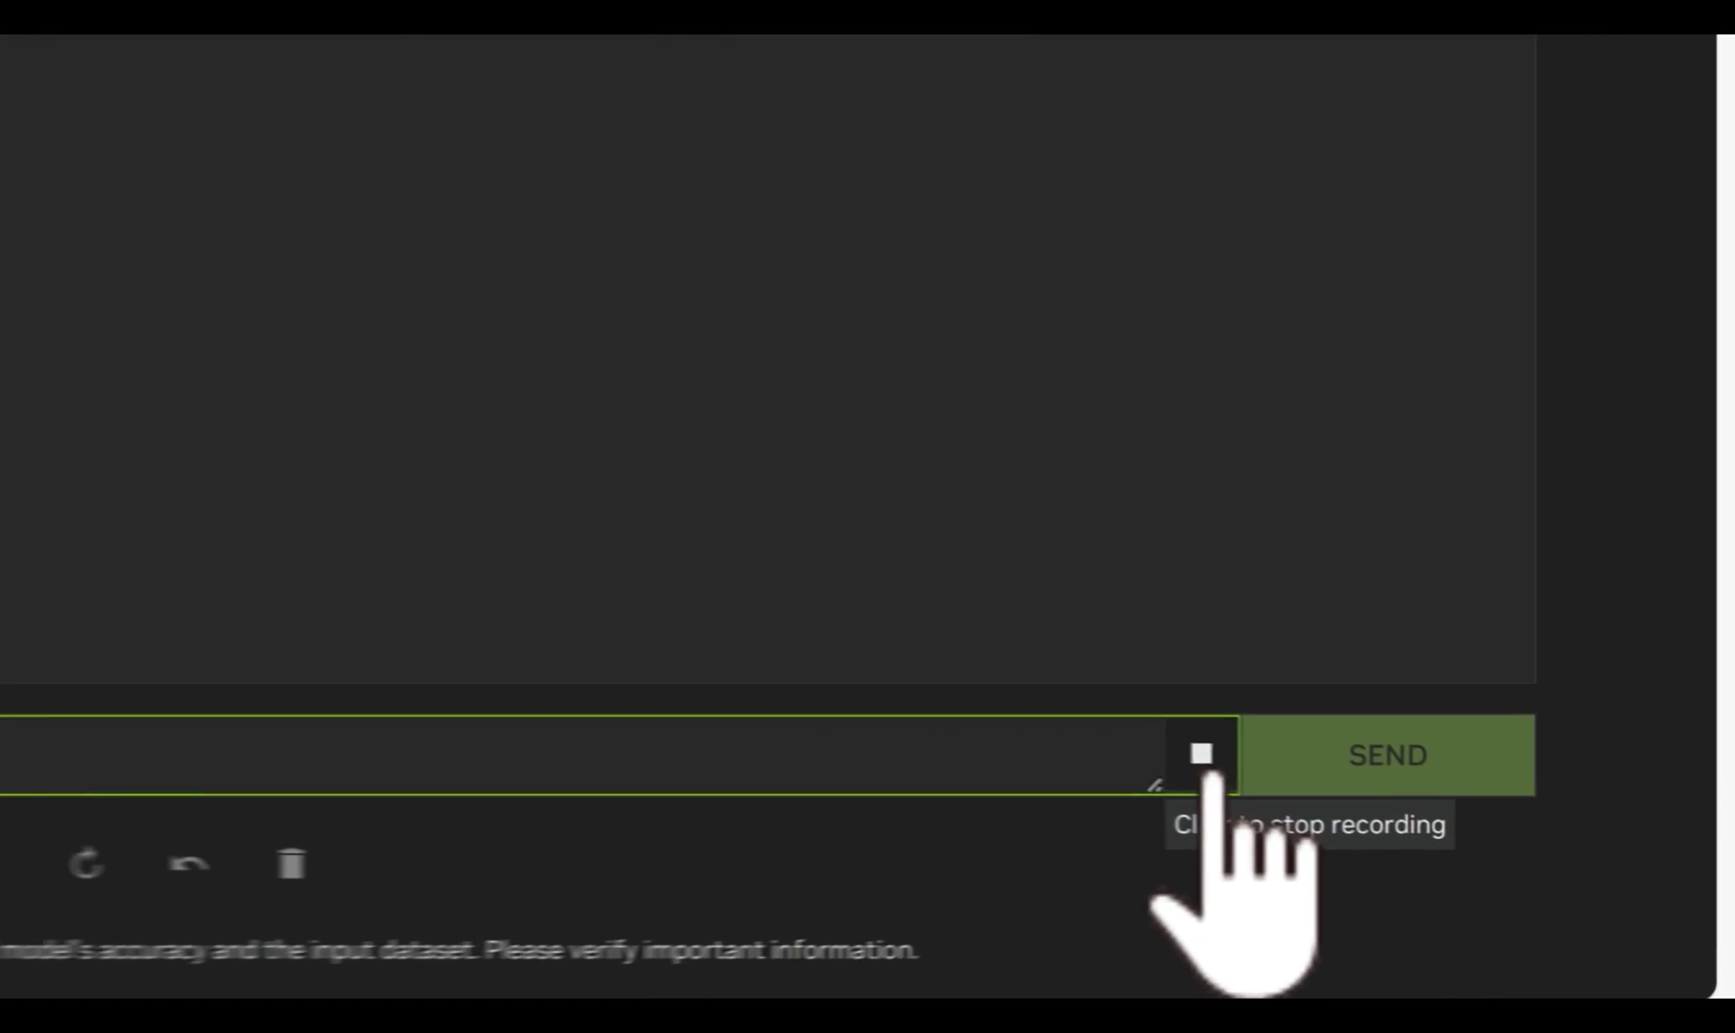
Stop the voice recording of the spoken Earth–Sun distance question.
{"action": "left_click", "coordinate": [1437, 862]}
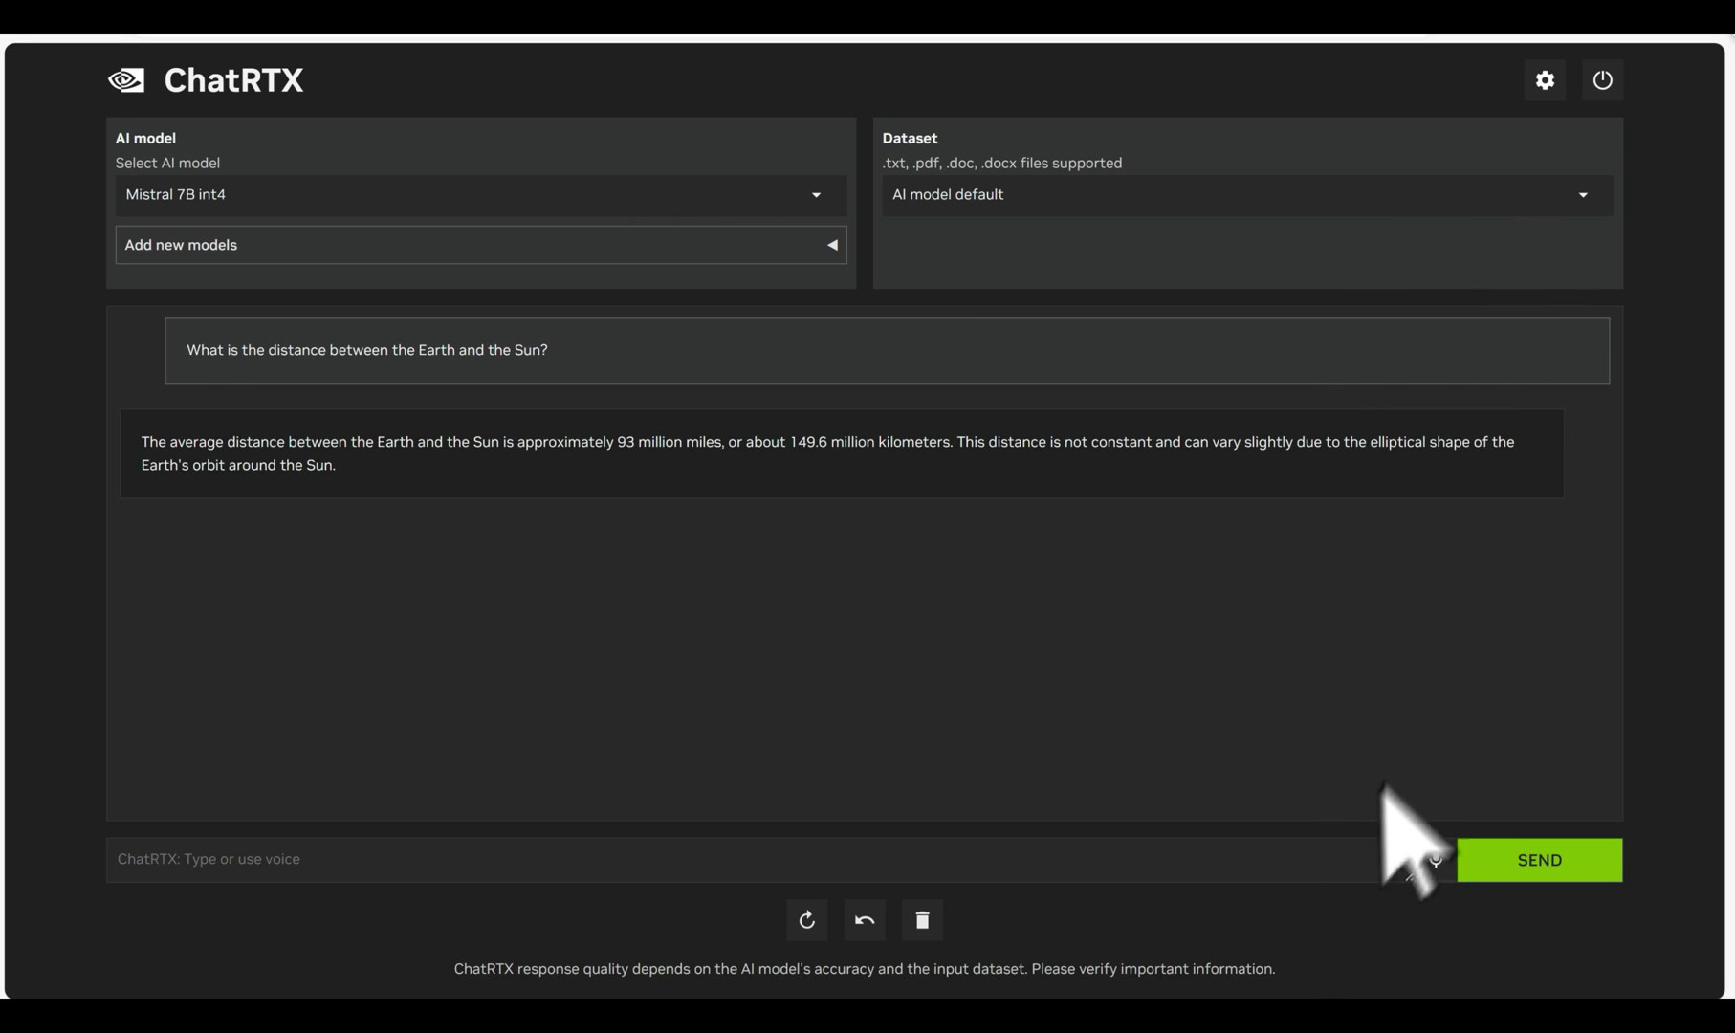
Clear the chat history and set the Dataset source to Folder Path.
{"action": "left_click", "coordinate": [922, 919]}
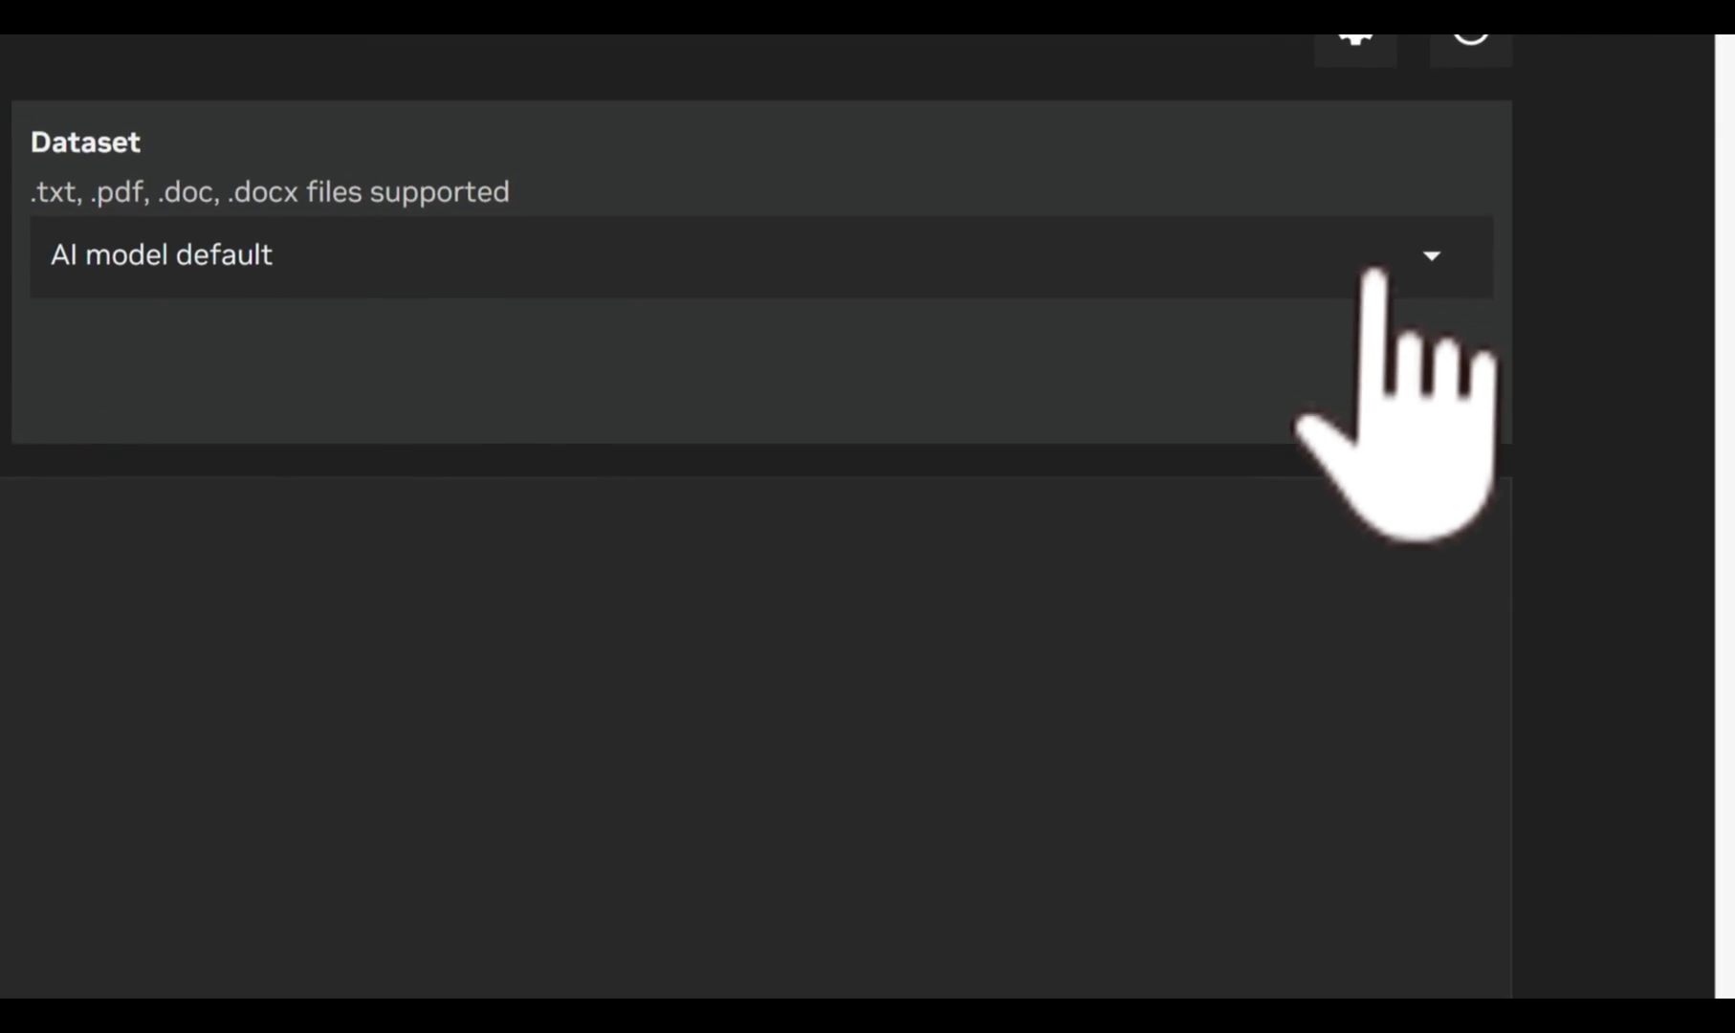
{"action": "left_click", "coordinate": [1430, 269]}
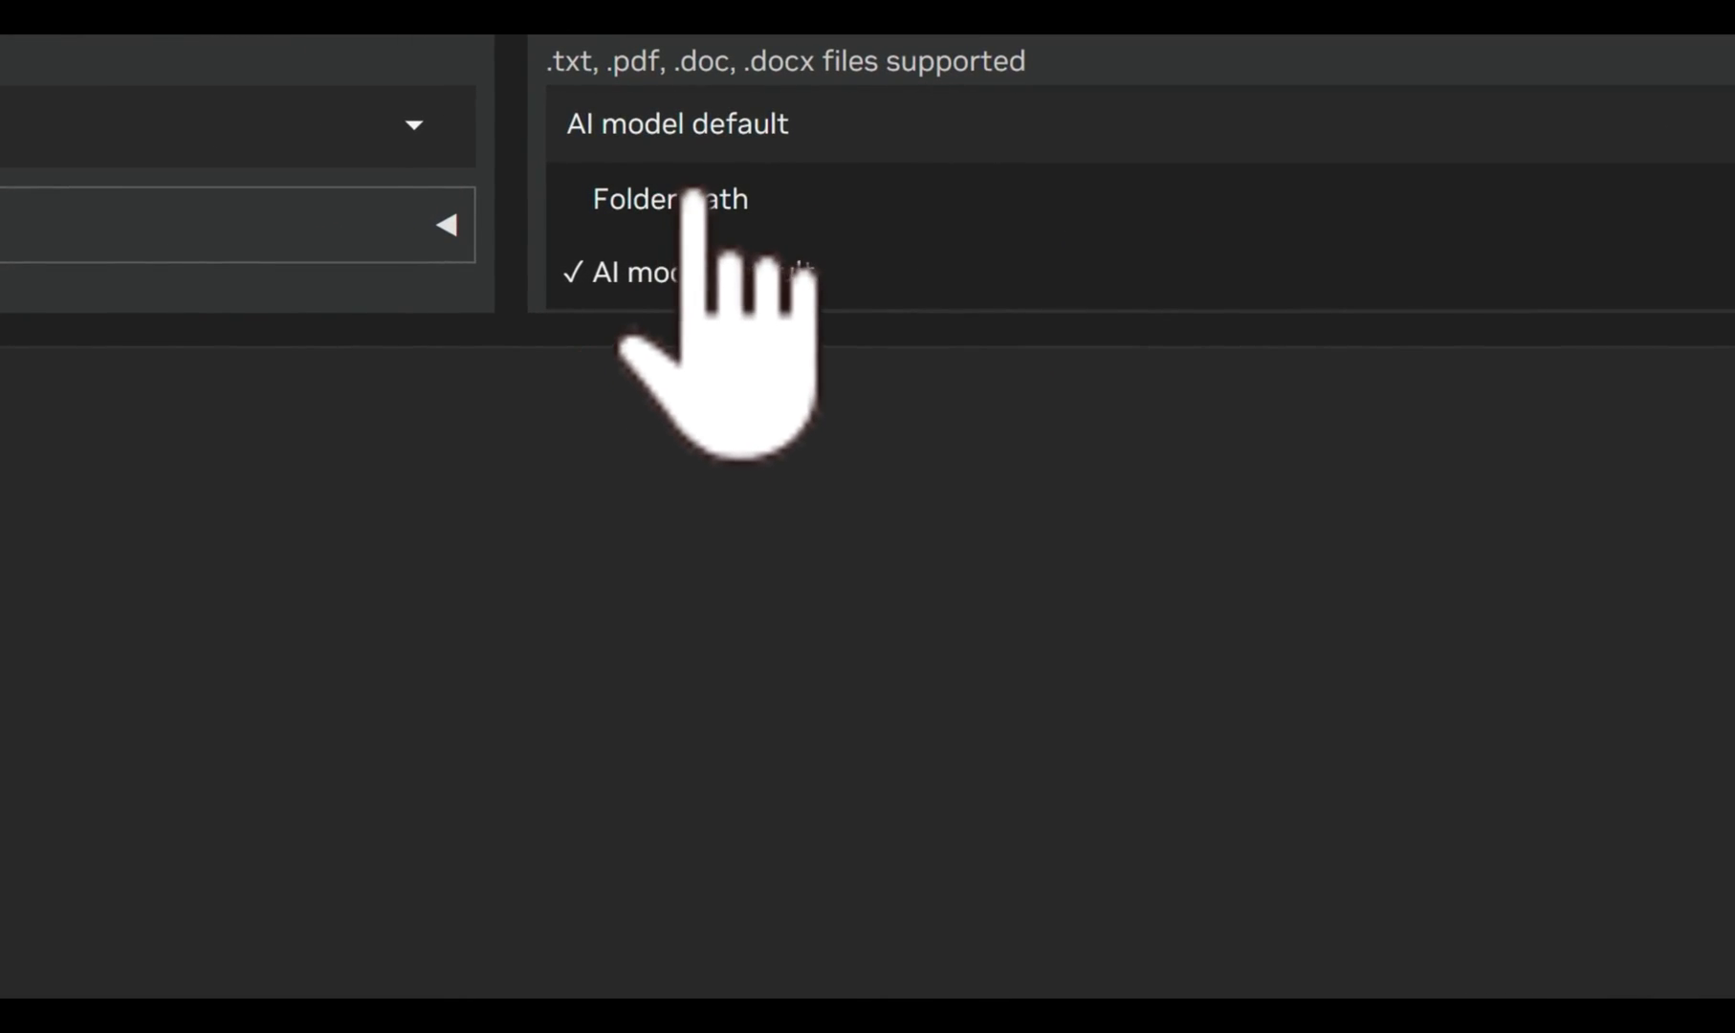
{"action": "left_click", "coordinate": [698, 200]}
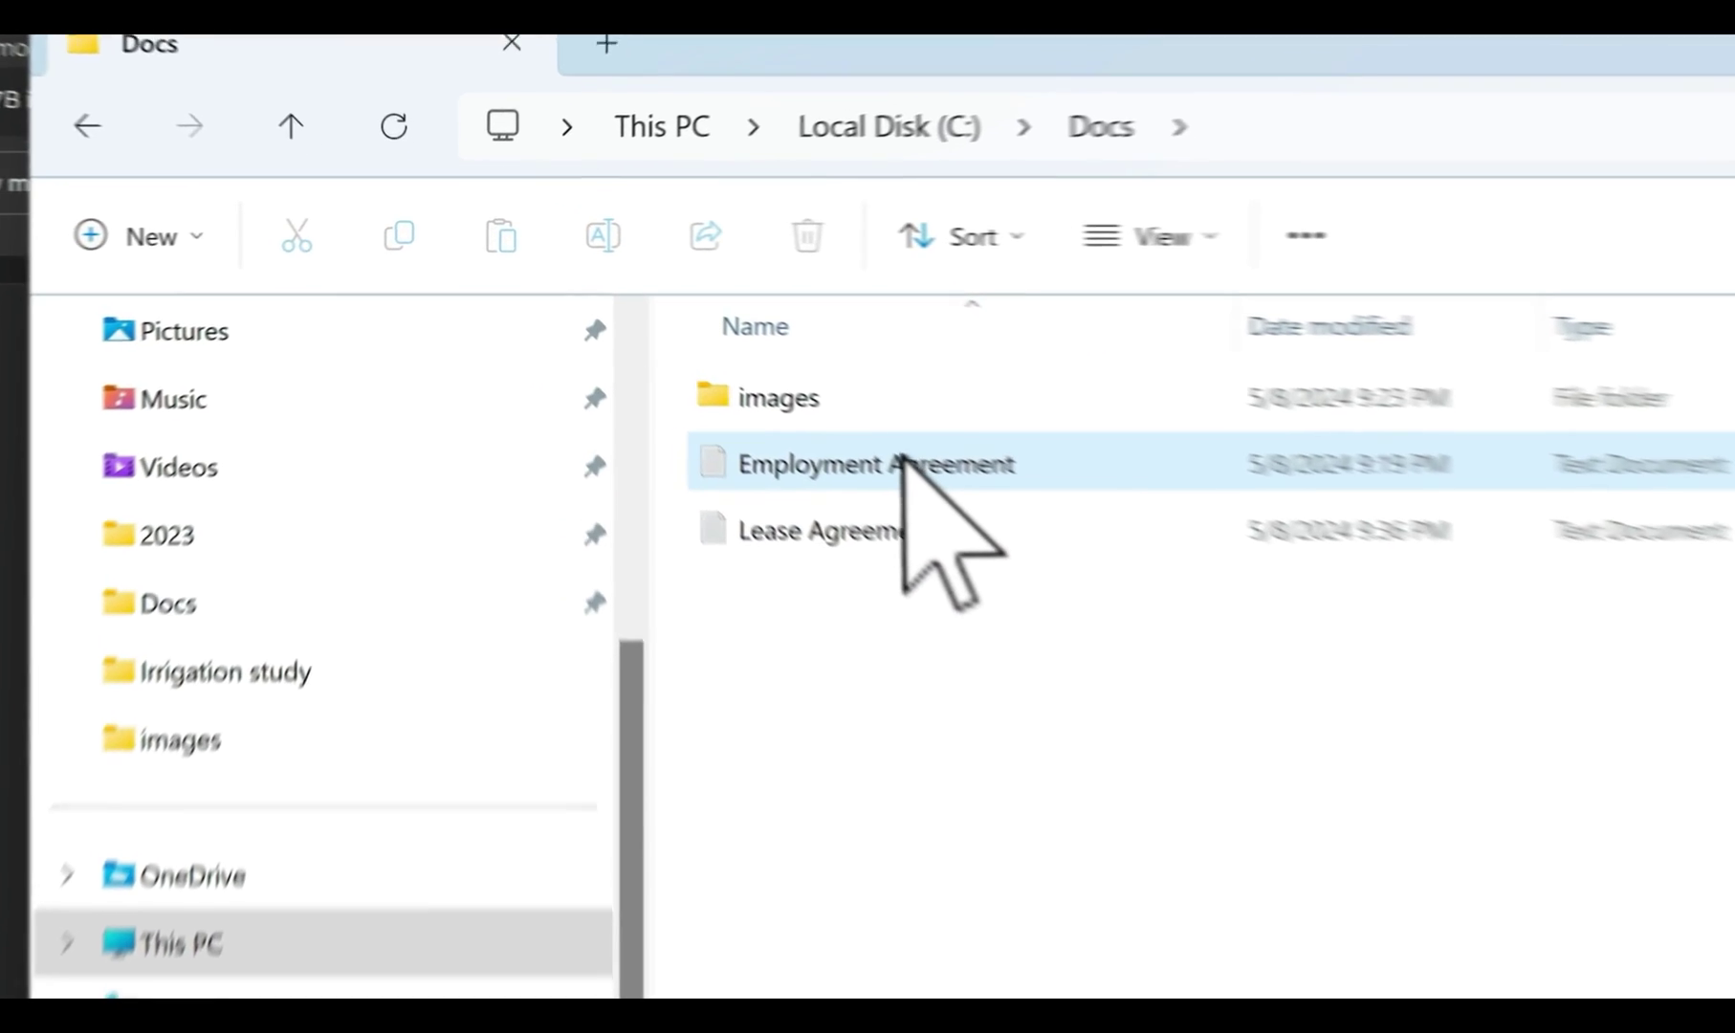
Review both agreements in Notepad, highlighting the employee, tenant and landlord names.
{"action": "double_click", "coordinate": [759, 415]}
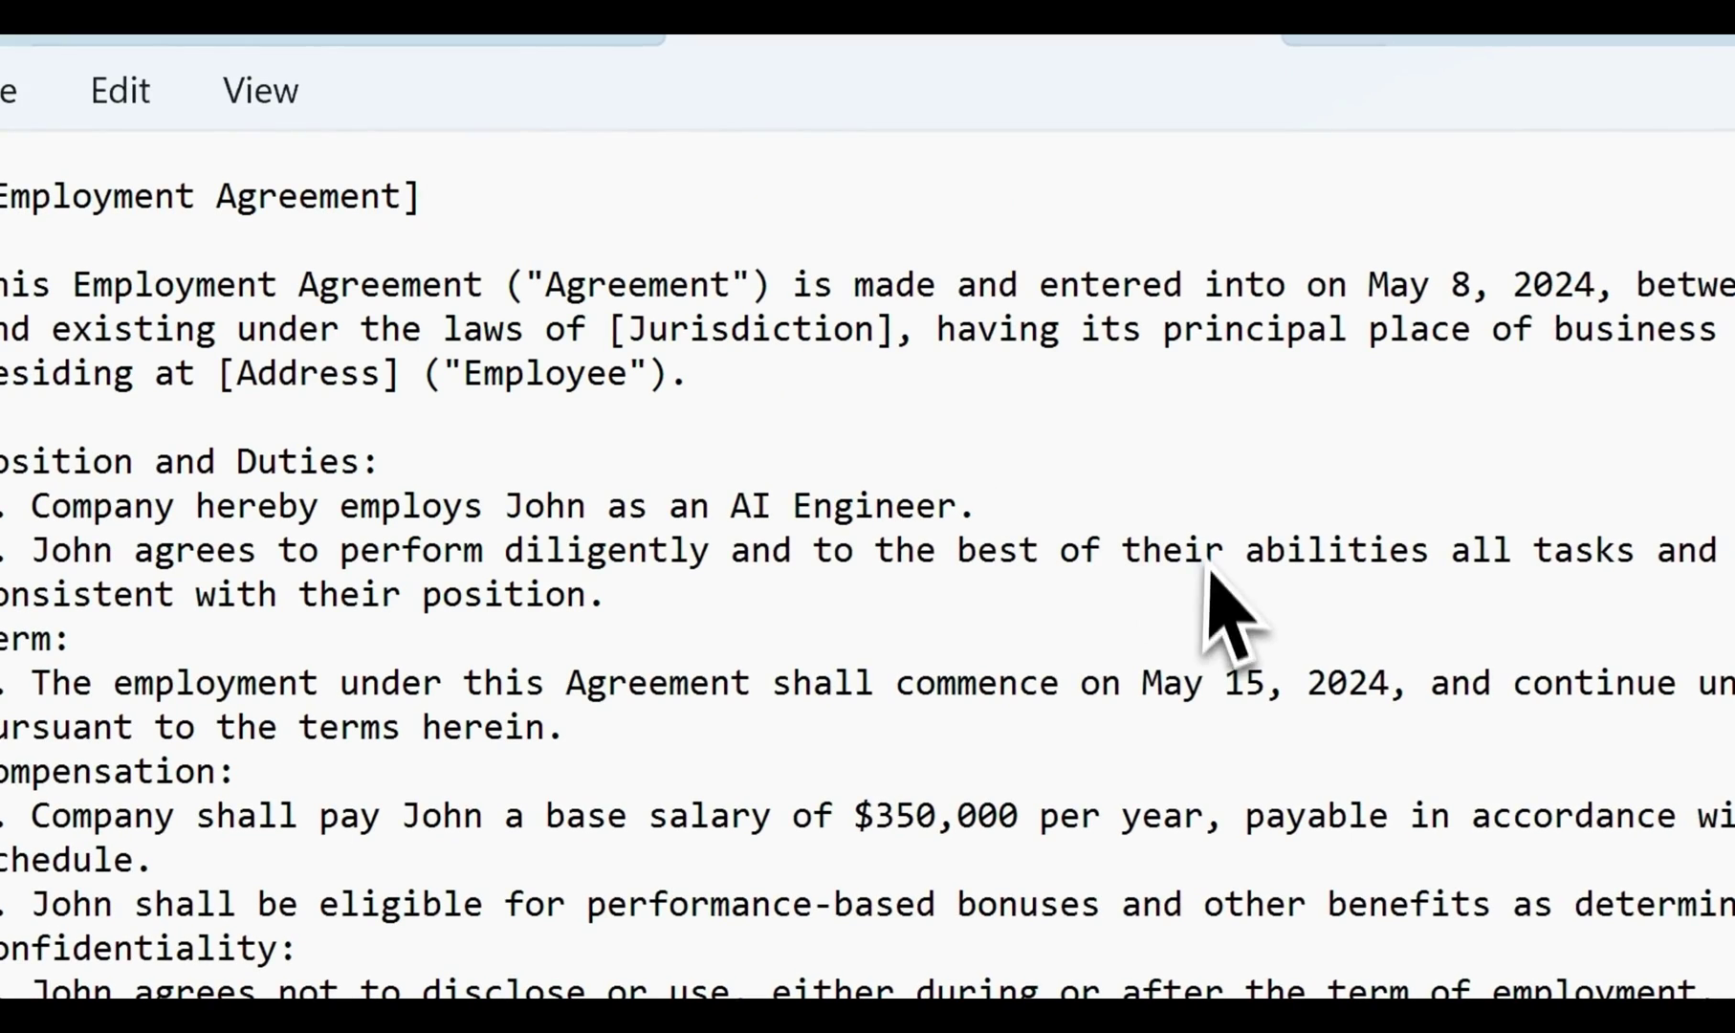
{"action": "scroll", "coordinate": [563, 542], "scroll_direction": "down", "scroll_amount": 3}
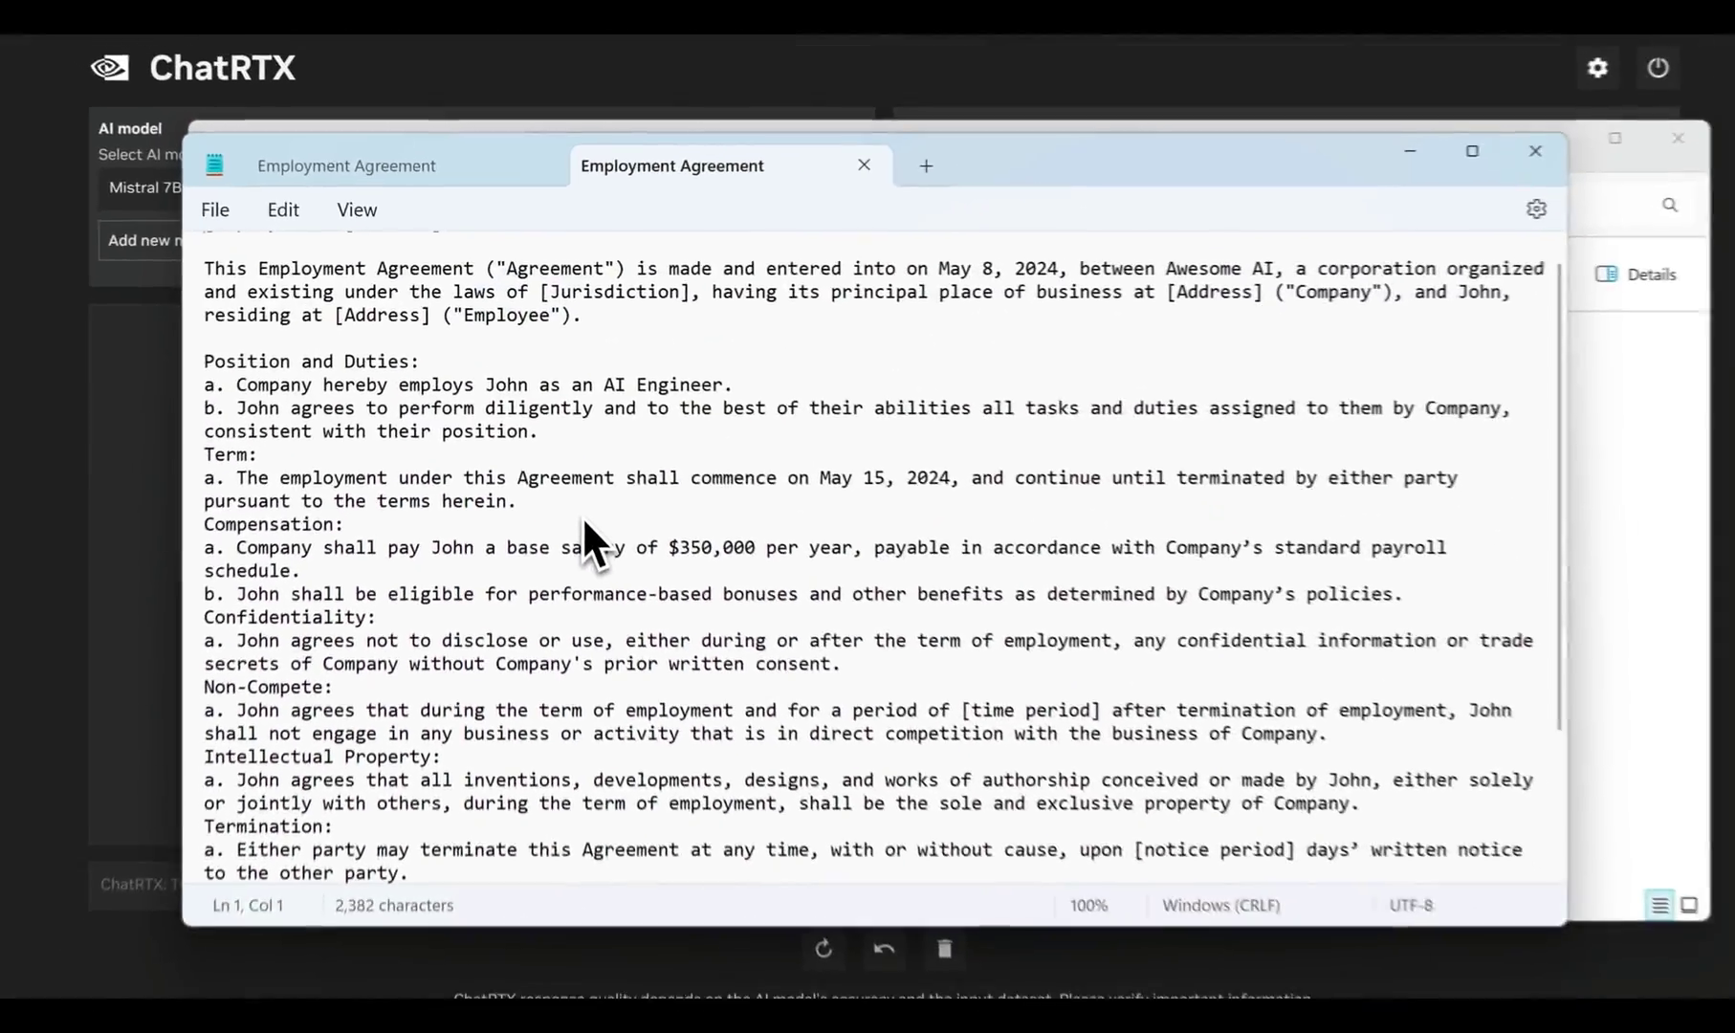
{"action": "scroll", "coordinate": [581, 515], "scroll_direction": "up", "scroll_amount": 3}
{"action": "double_click", "coordinate": [1480, 291]}
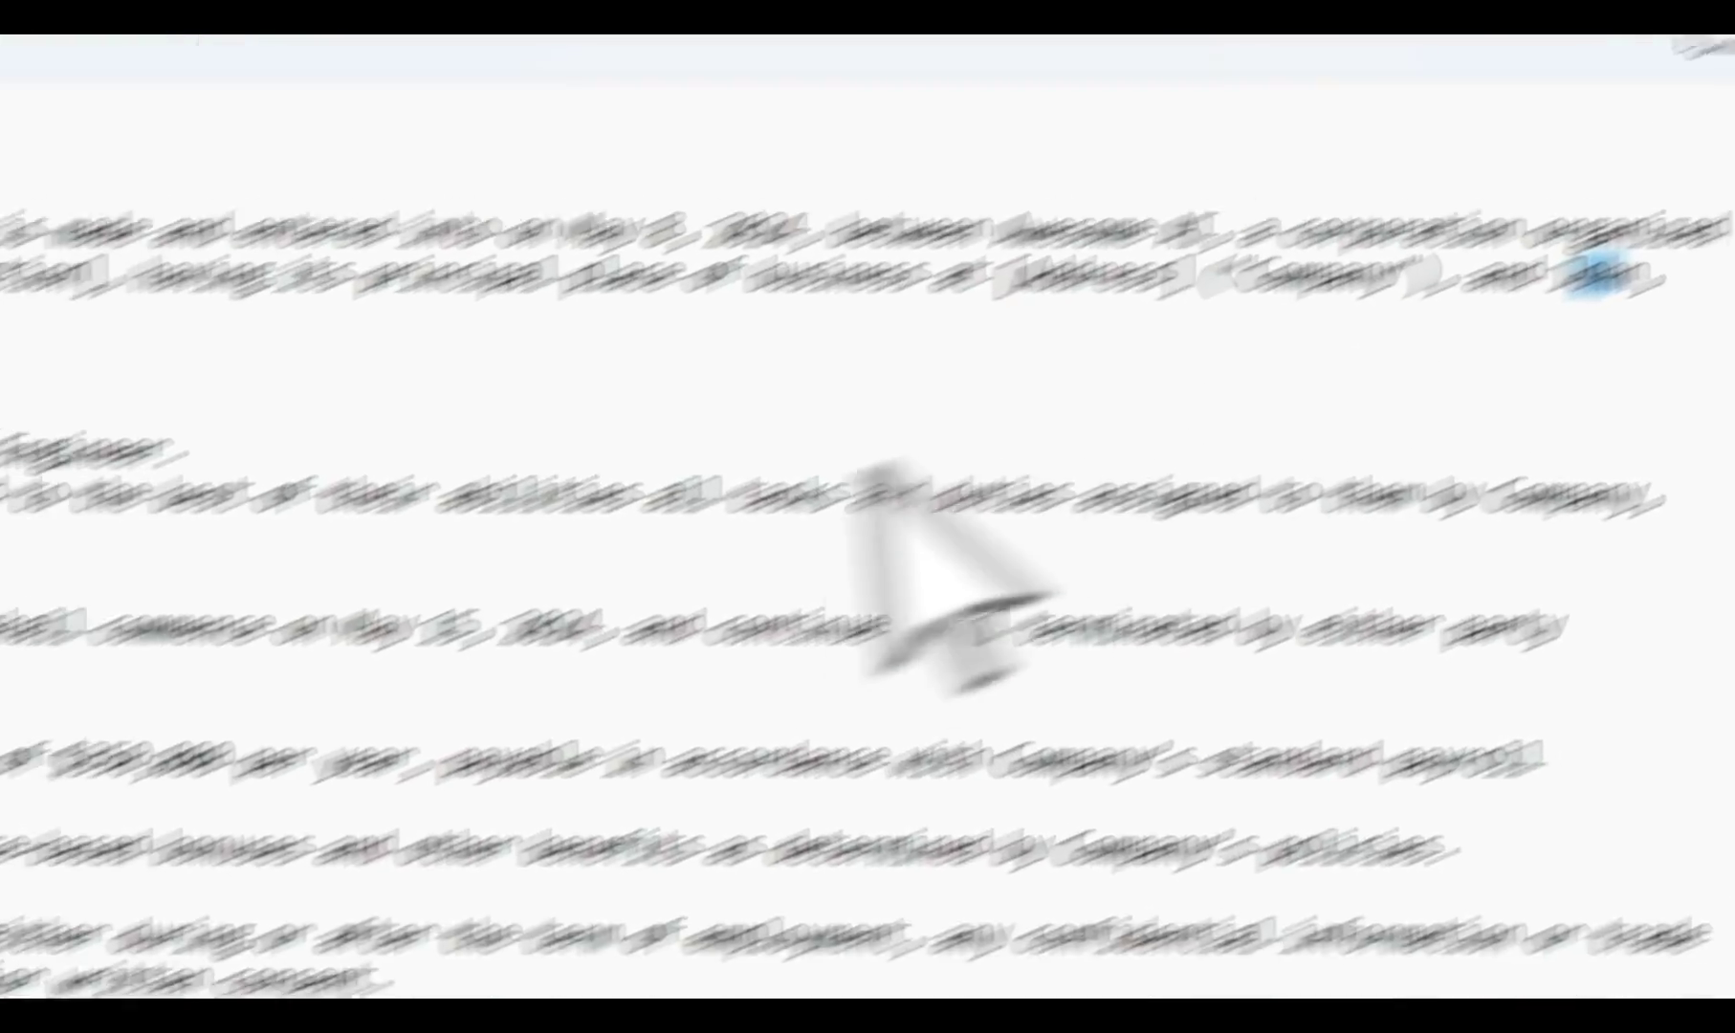
{"action": "scroll", "coordinate": [868, 542], "scroll_direction": "down", "scroll_amount": 5}
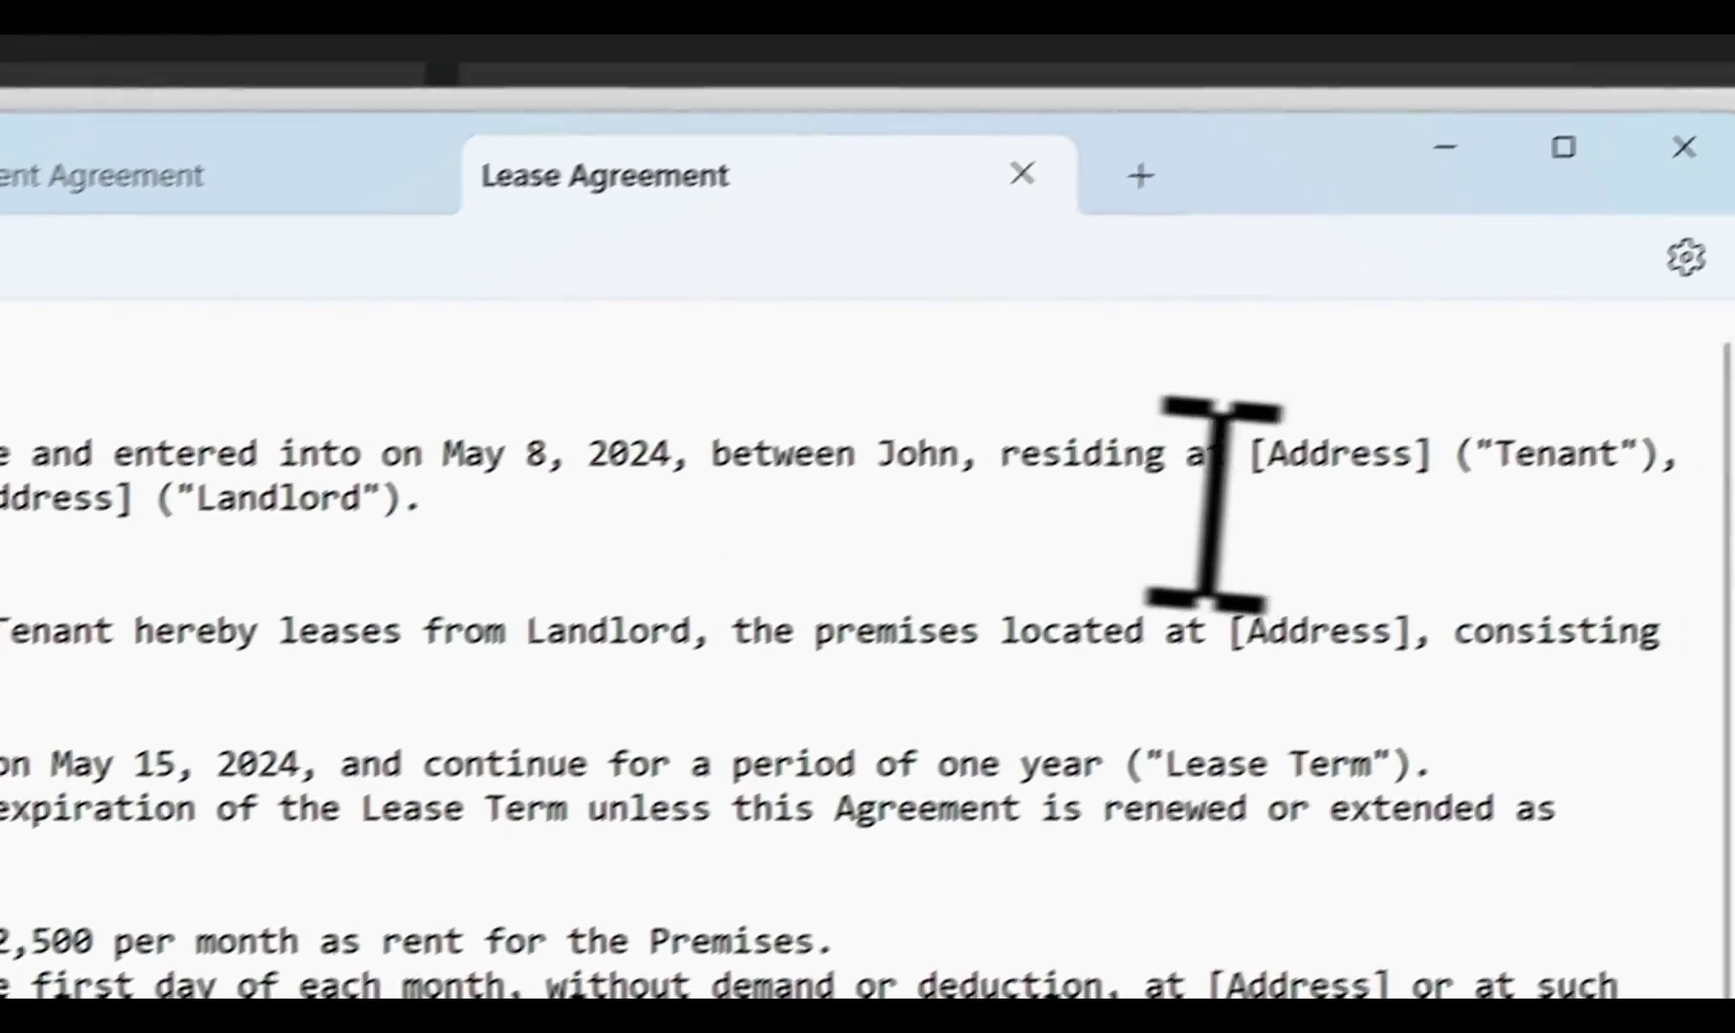
{"action": "left_click_drag", "start_coordinate": [790, 491], "coordinate": [891, 496]}
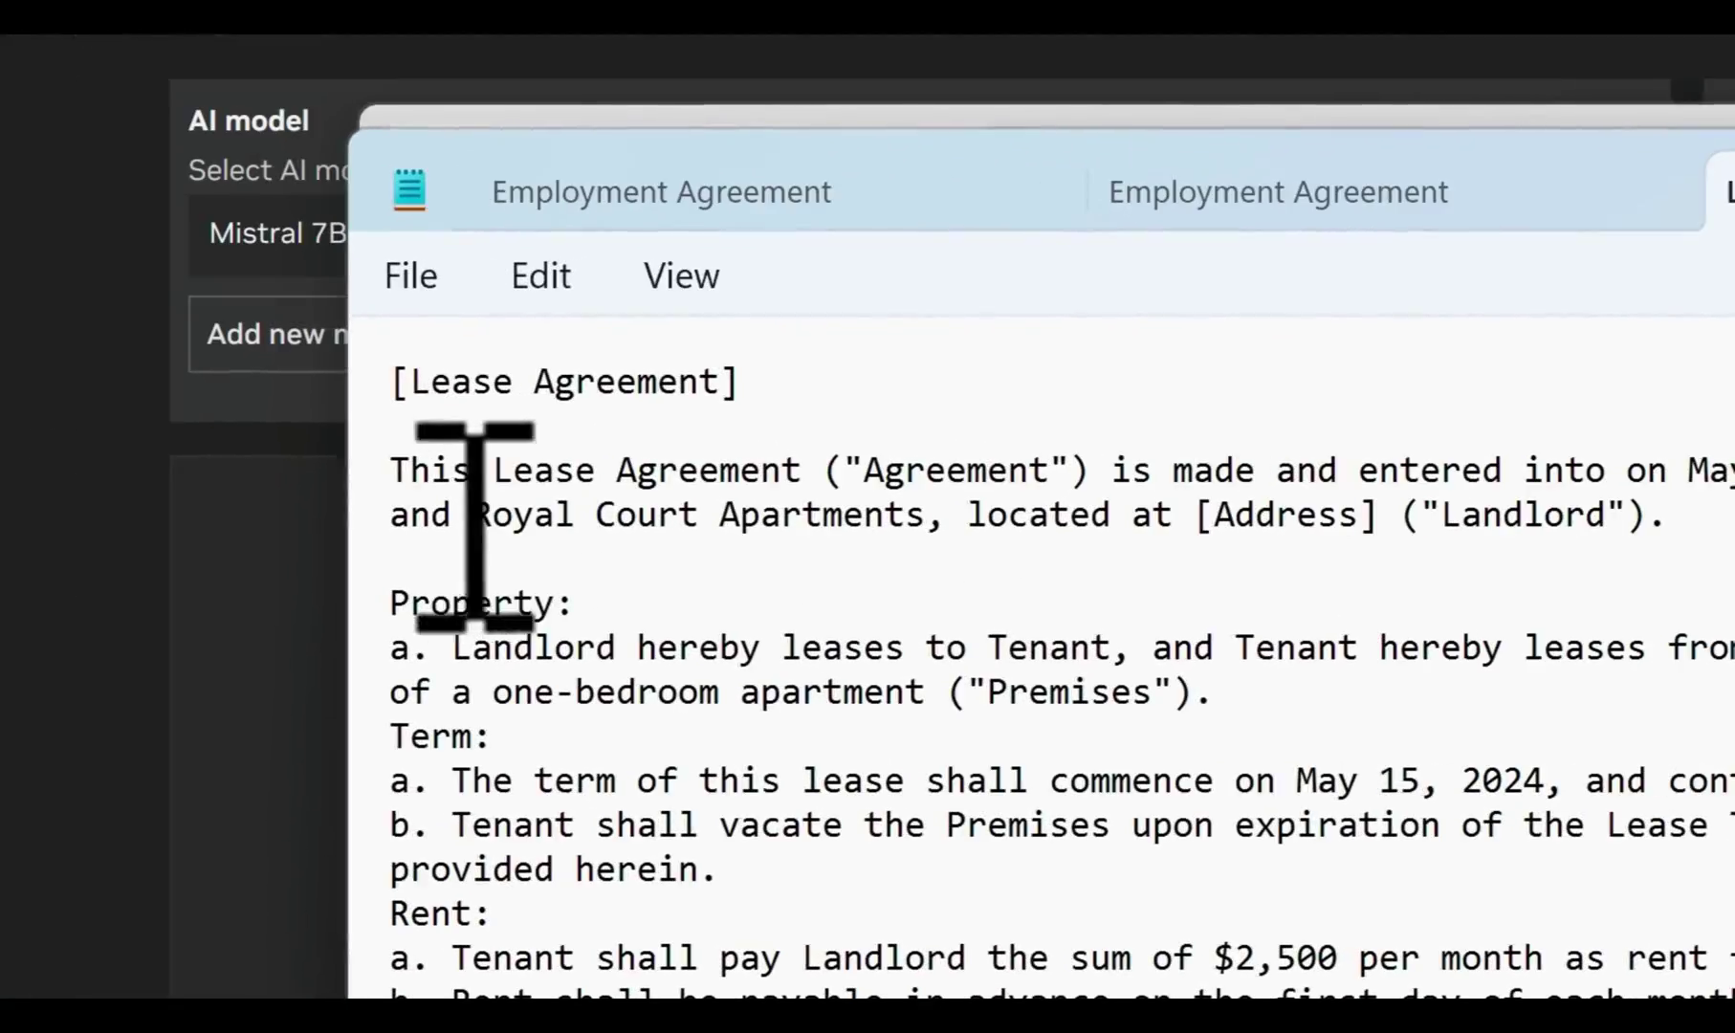
{"action": "left_click_drag", "start_coordinate": [489, 513], "coordinate": [857, 512]}
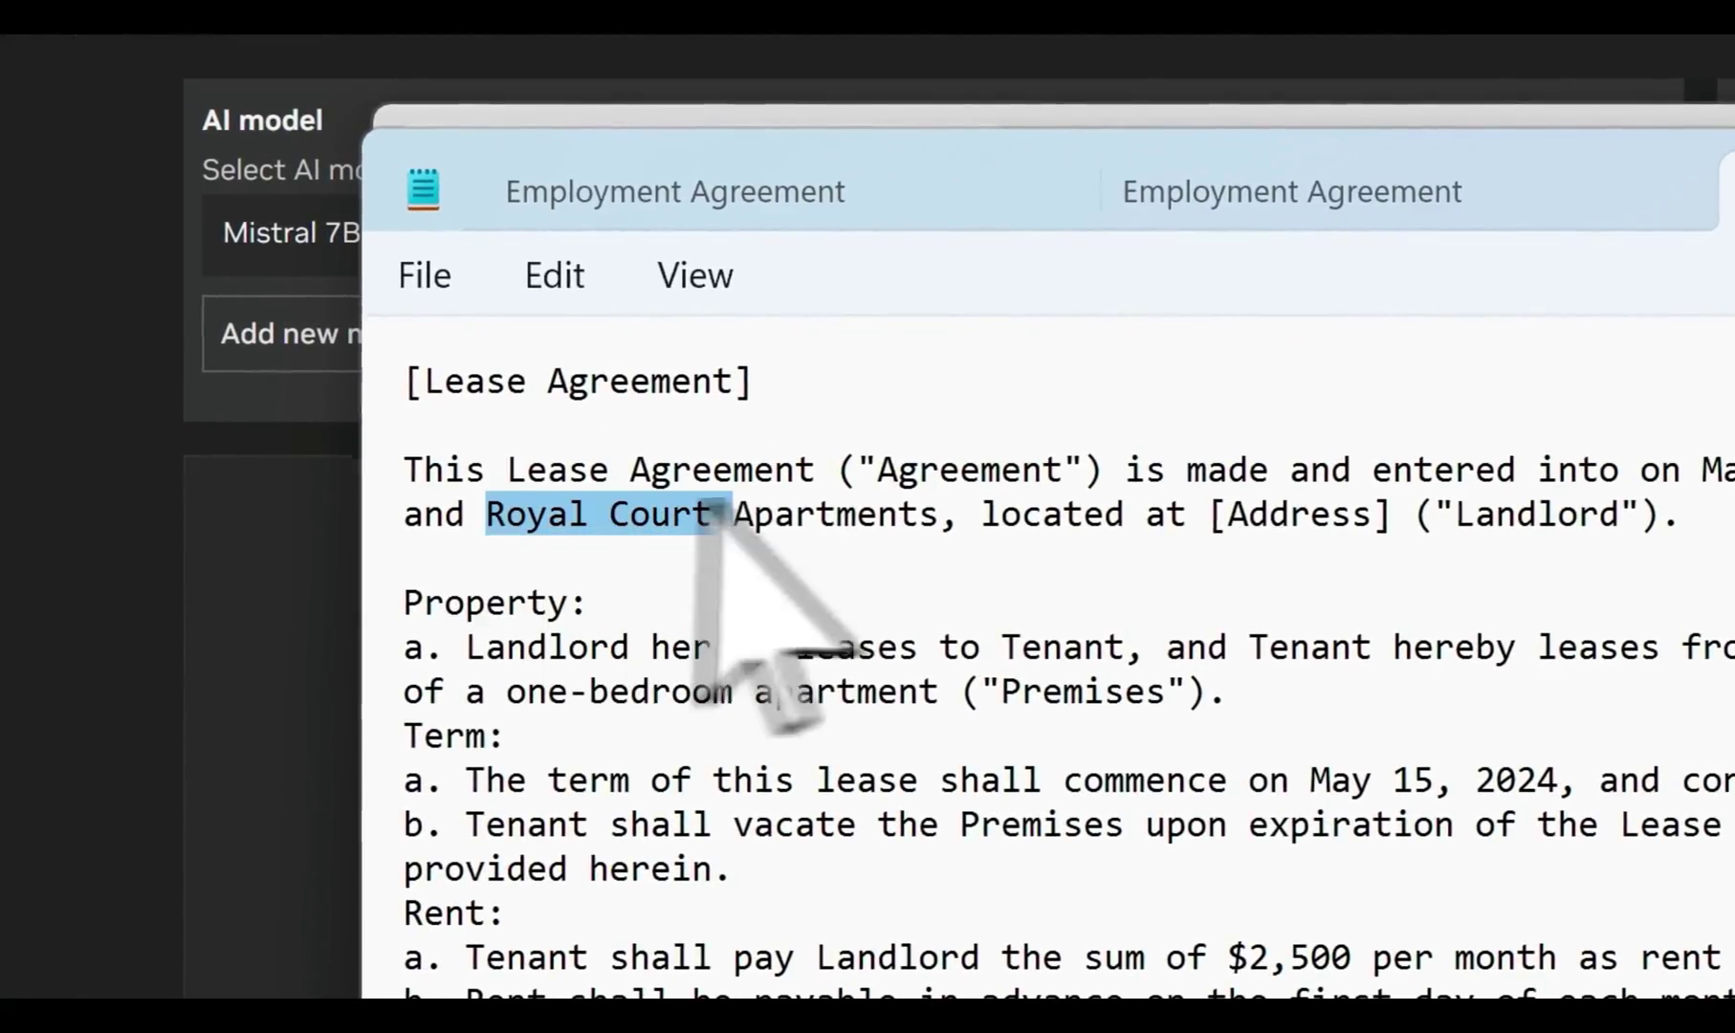
{"action": "scroll", "coordinate": [1003, 610], "scroll_direction": "down", "scroll_amount": 5}
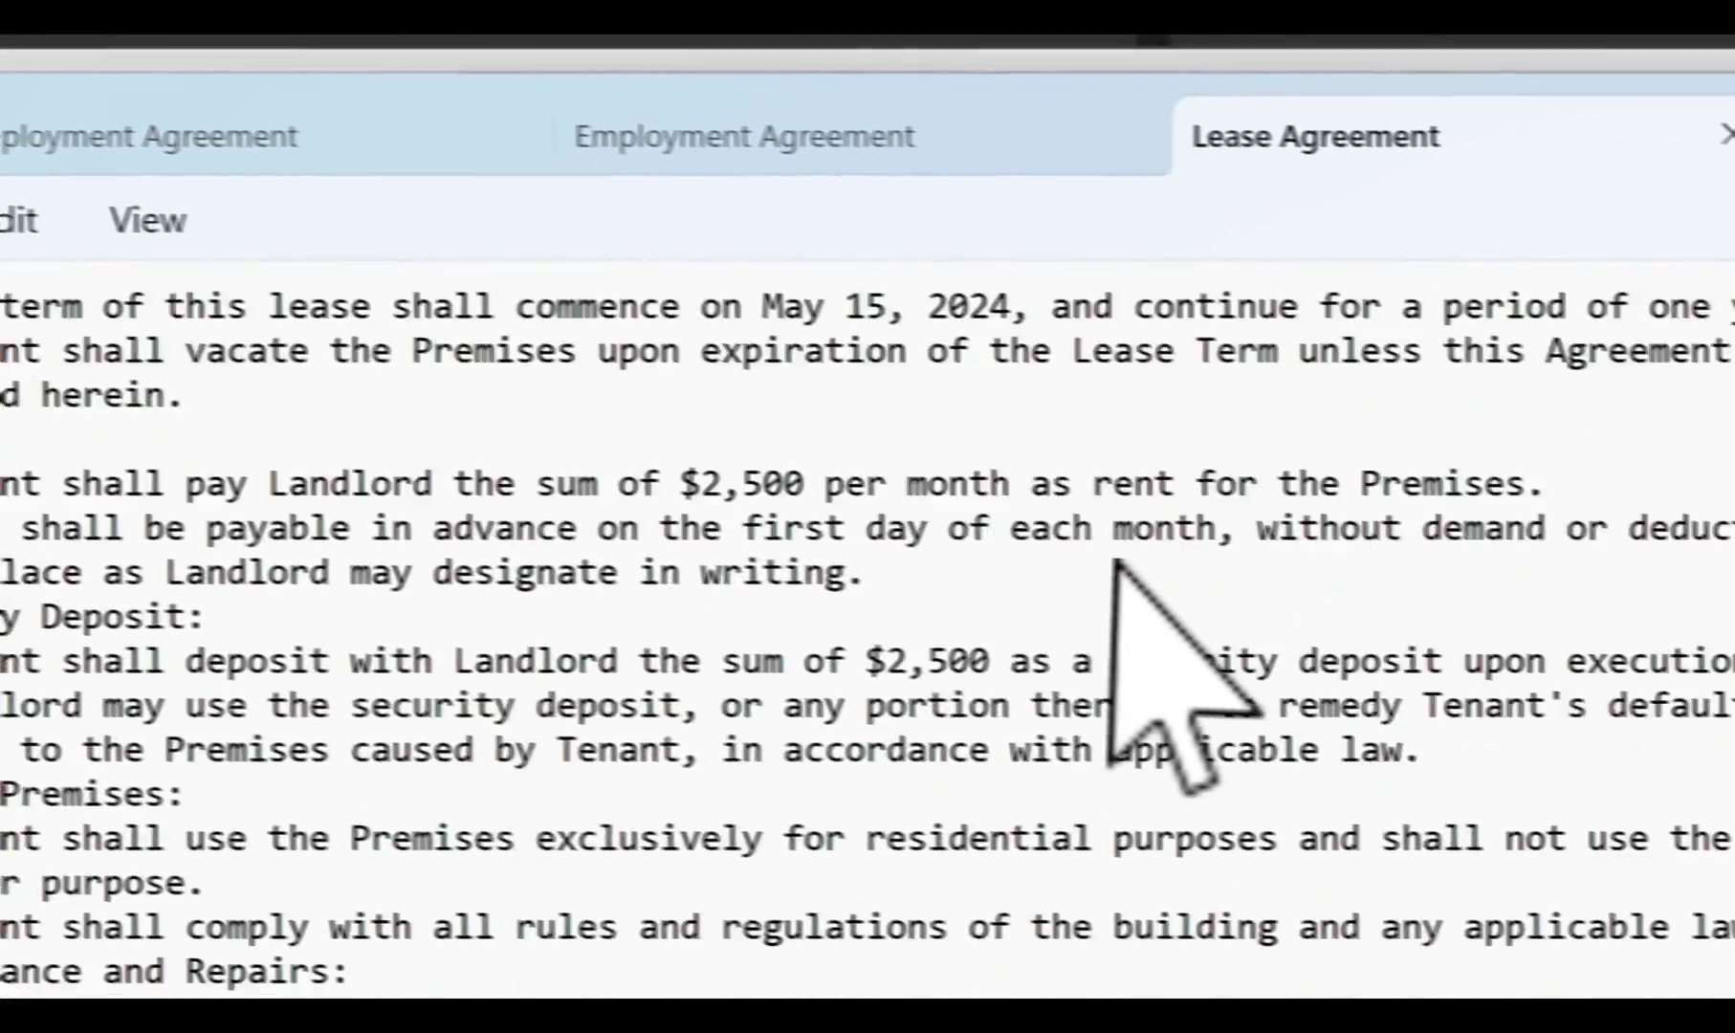
{"action": "scroll", "coordinate": [1030, 583], "scroll_direction": "down", "scroll_amount": 3}
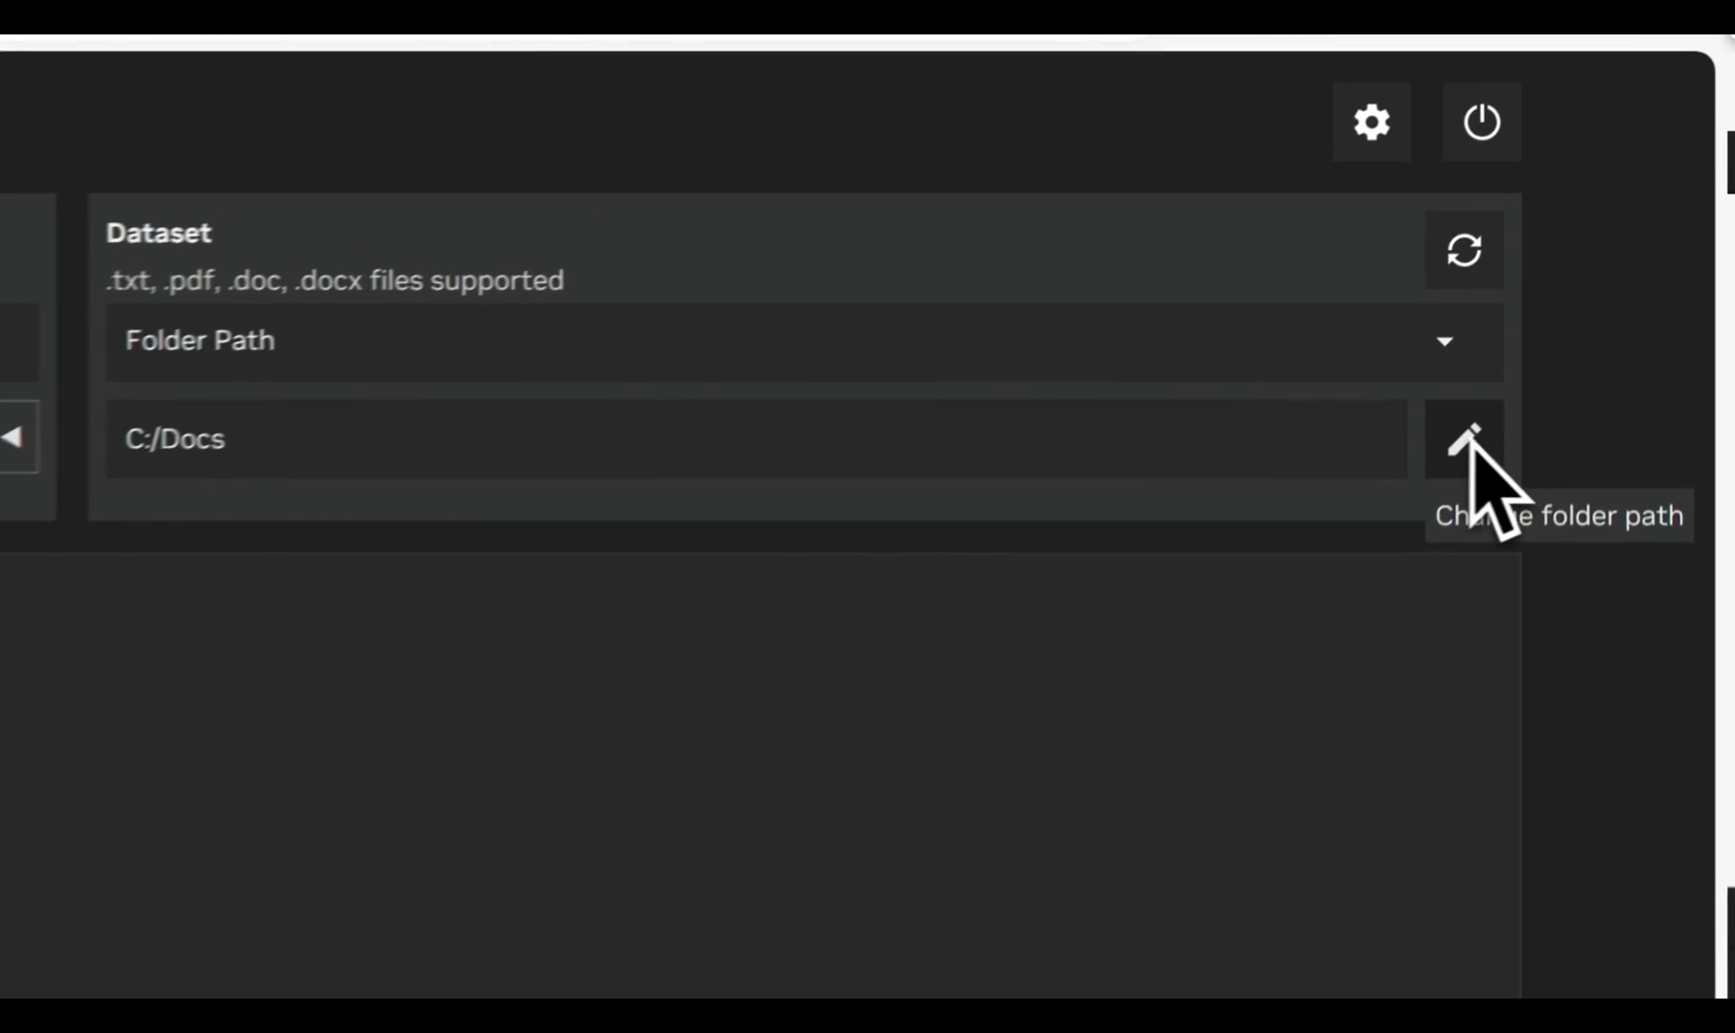
Select C:\Docs as the dataset folder and refresh the dataset.
{"action": "left_click", "coordinate": [1469, 440]}
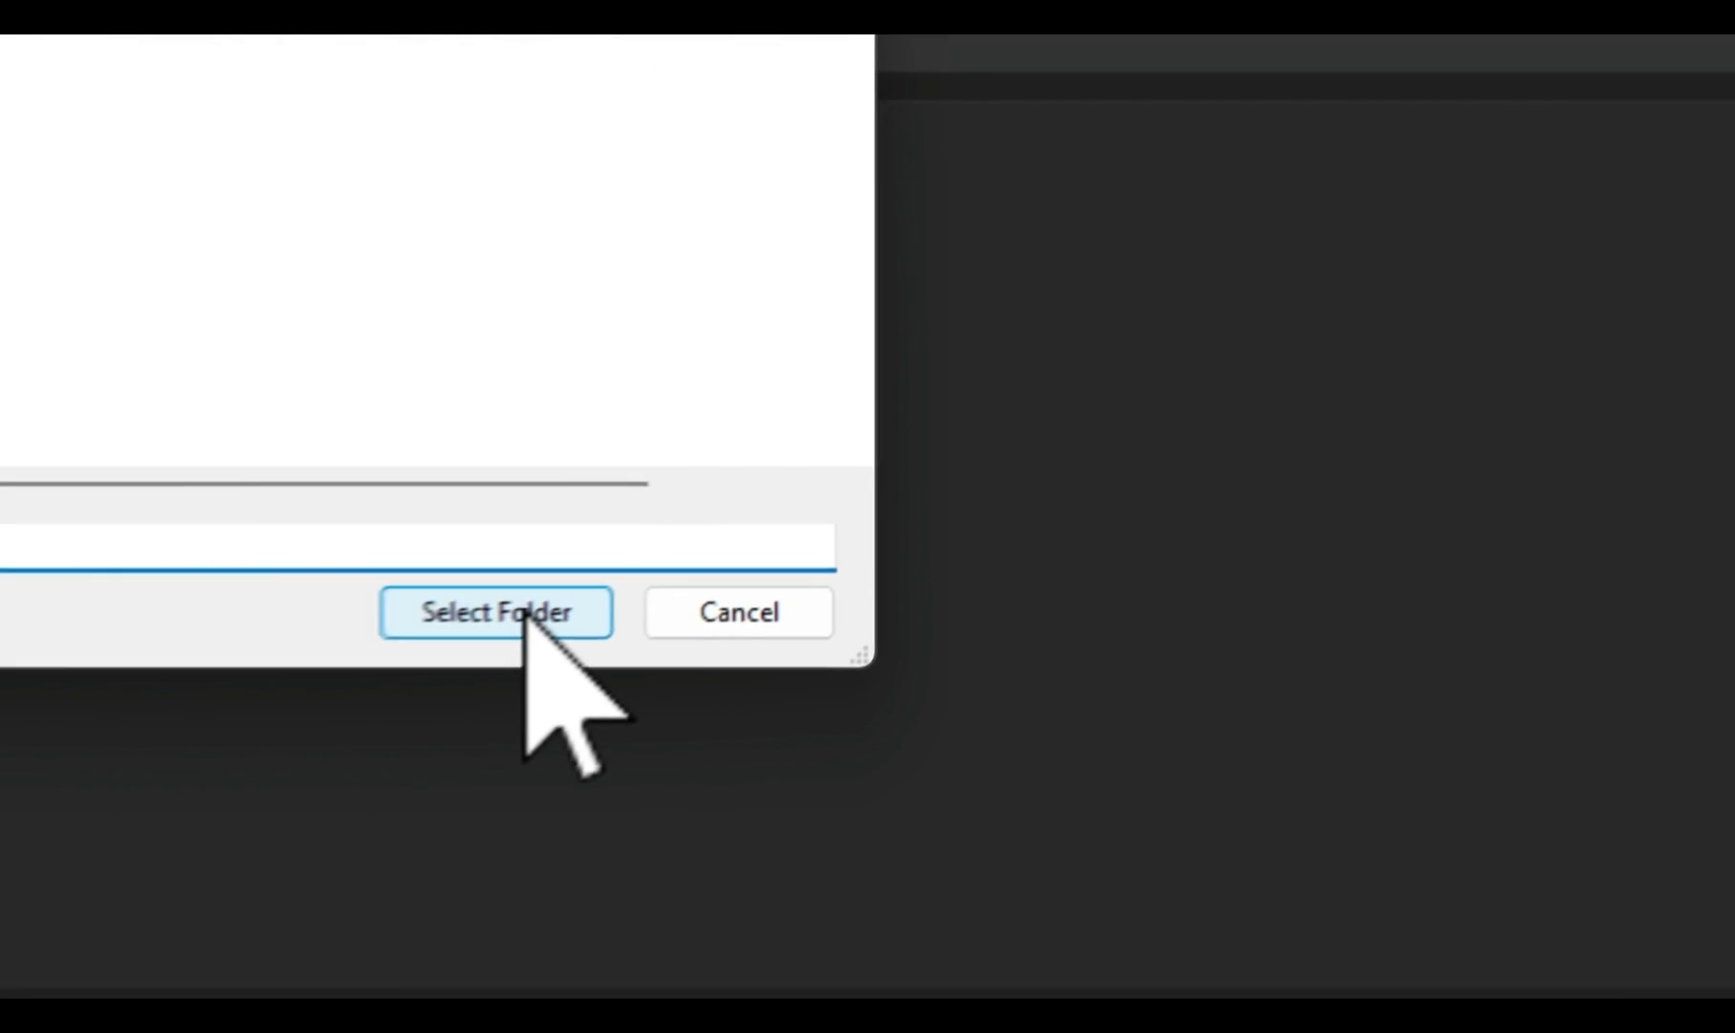
{"action": "left_click", "coordinate": [719, 606]}
{"action": "left_click", "coordinate": [1591, 146]}
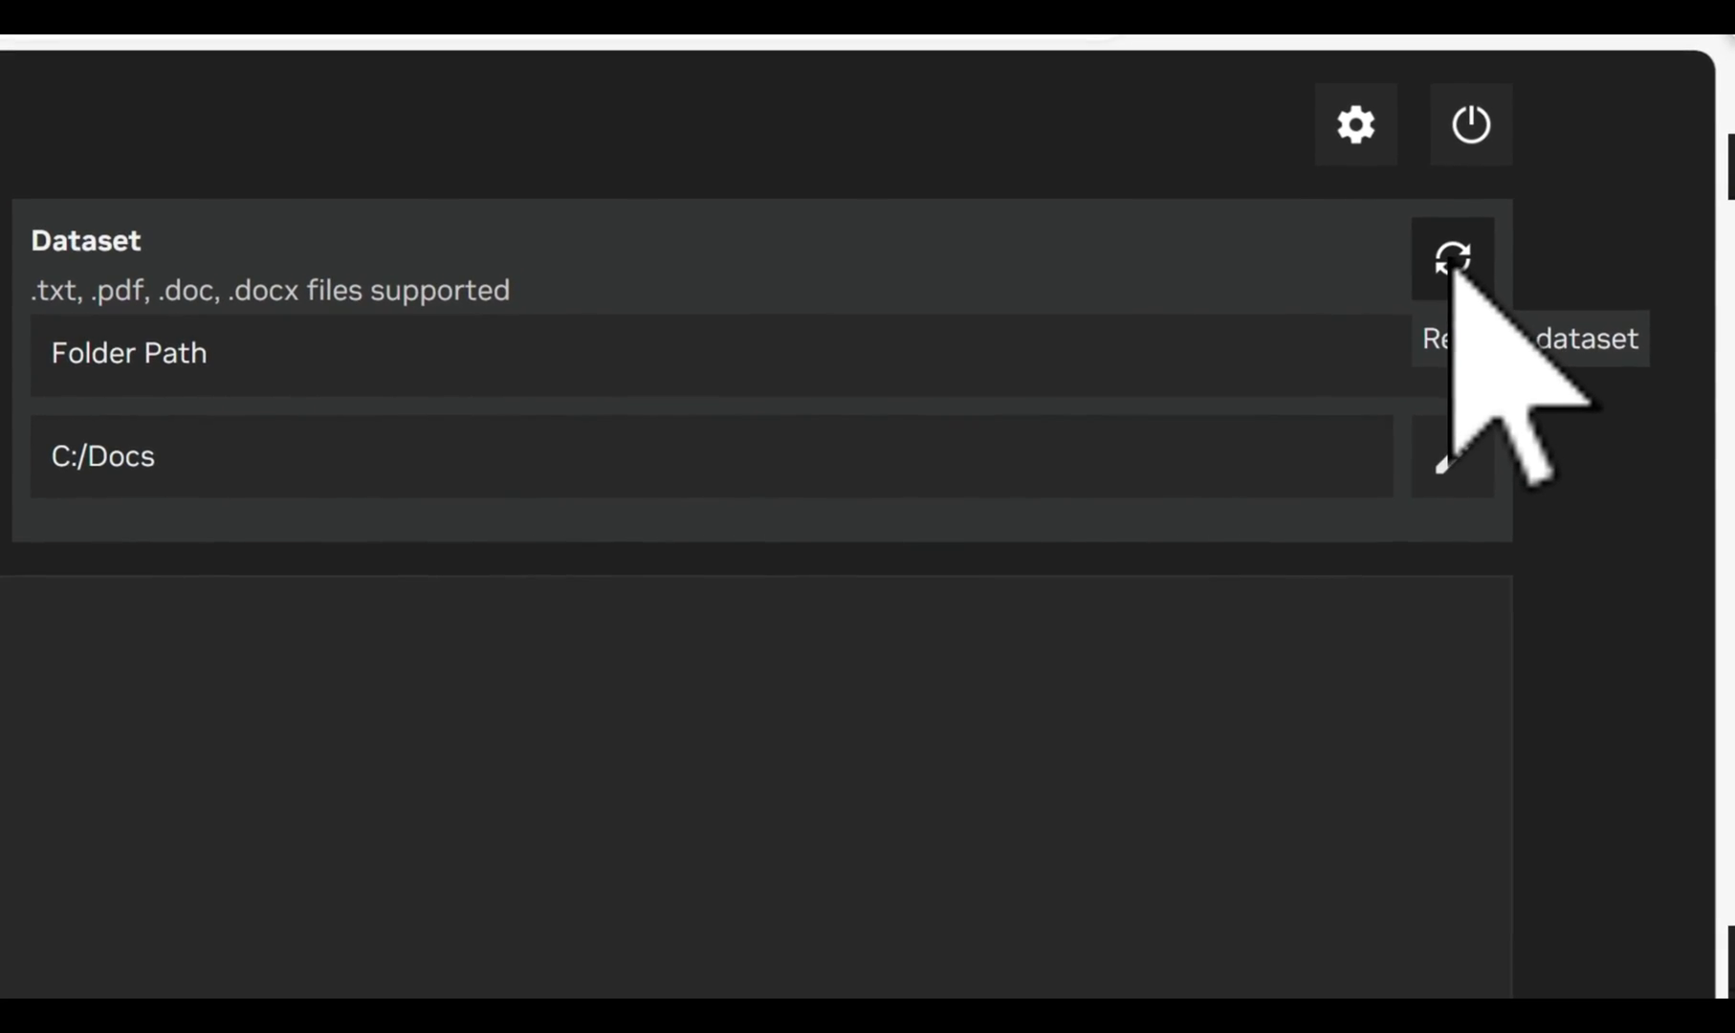
{"action": "type", "text": "What is the start date of employment?"}
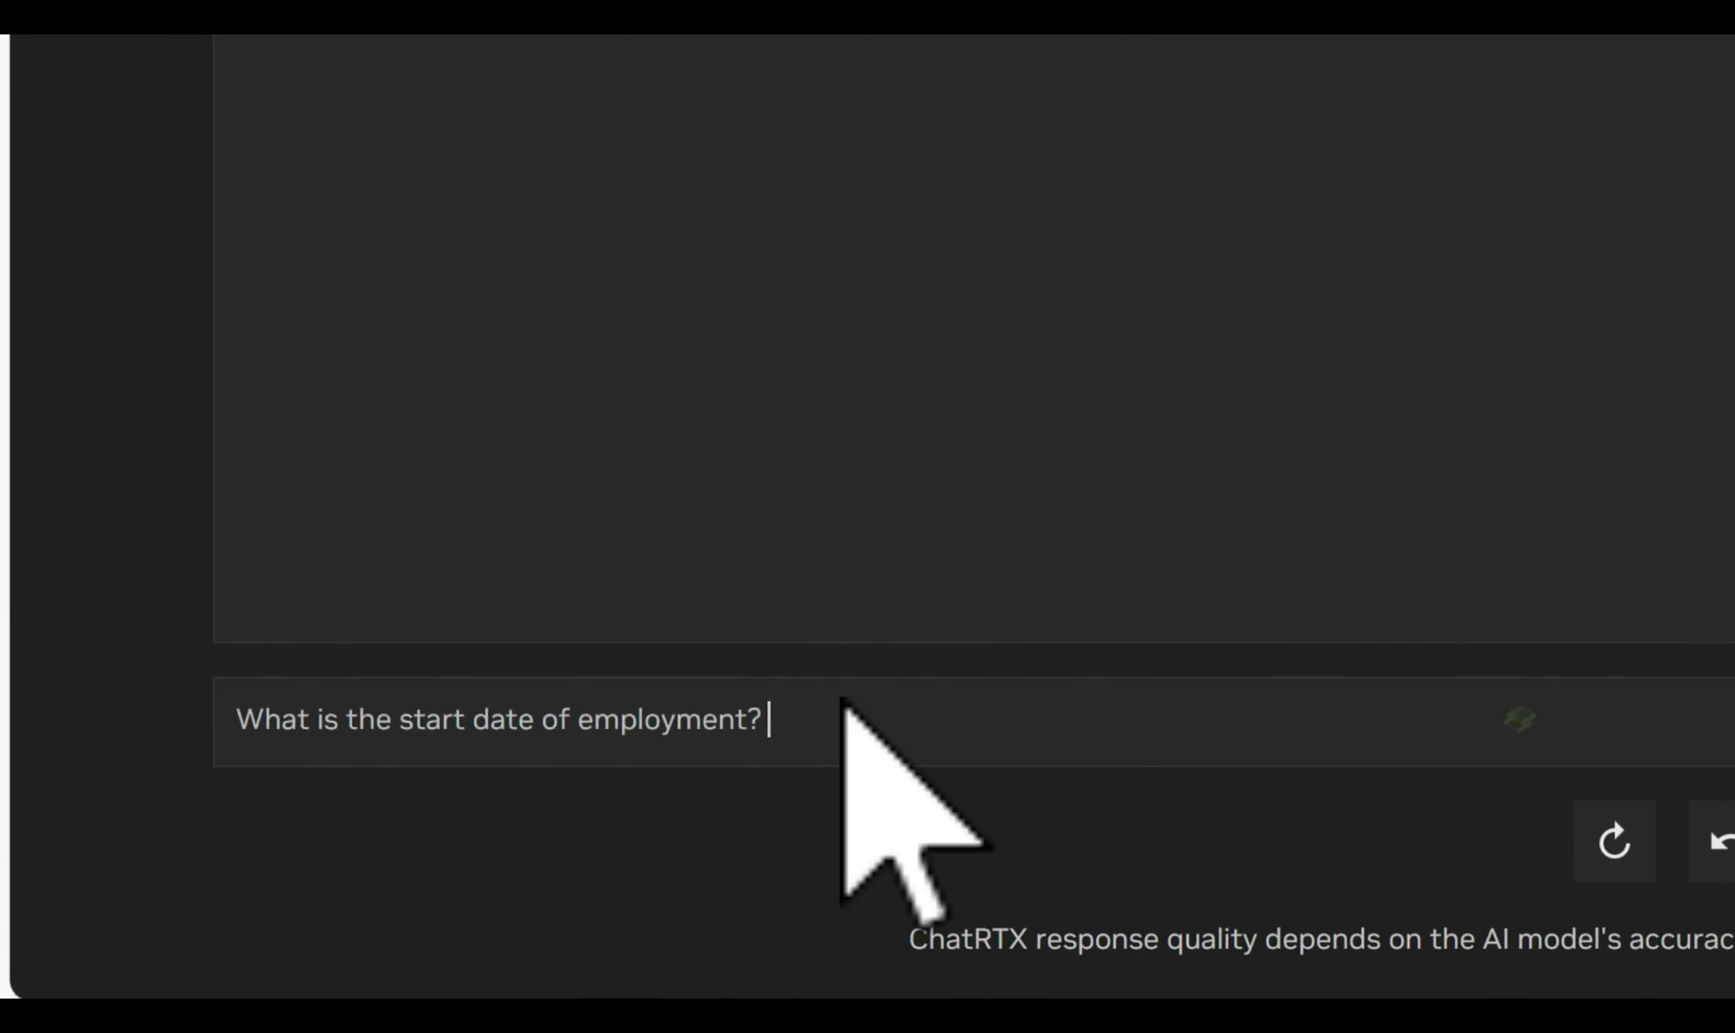
Submit the start-date question and verify May 15, 2024 in Employment Agreement.txt.
{"action": "key", "text": "Return"}
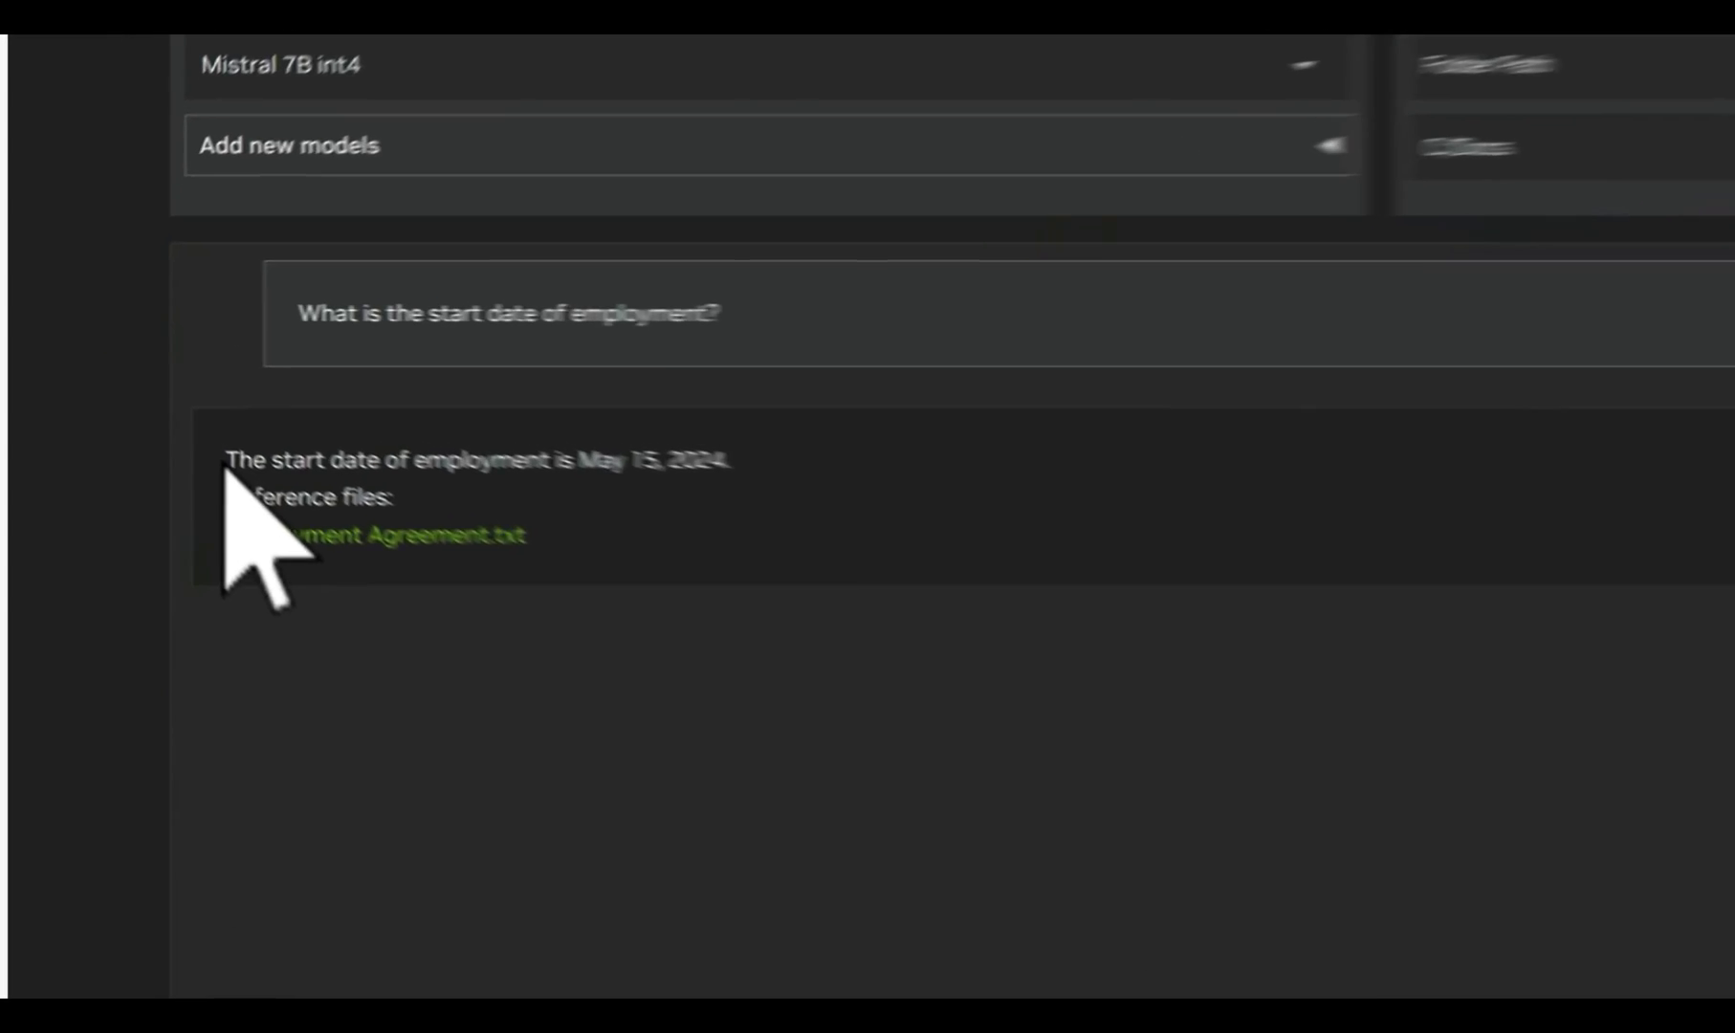
{"action": "left_click_drag", "start_coordinate": [146, 441], "coordinate": [452, 440]}
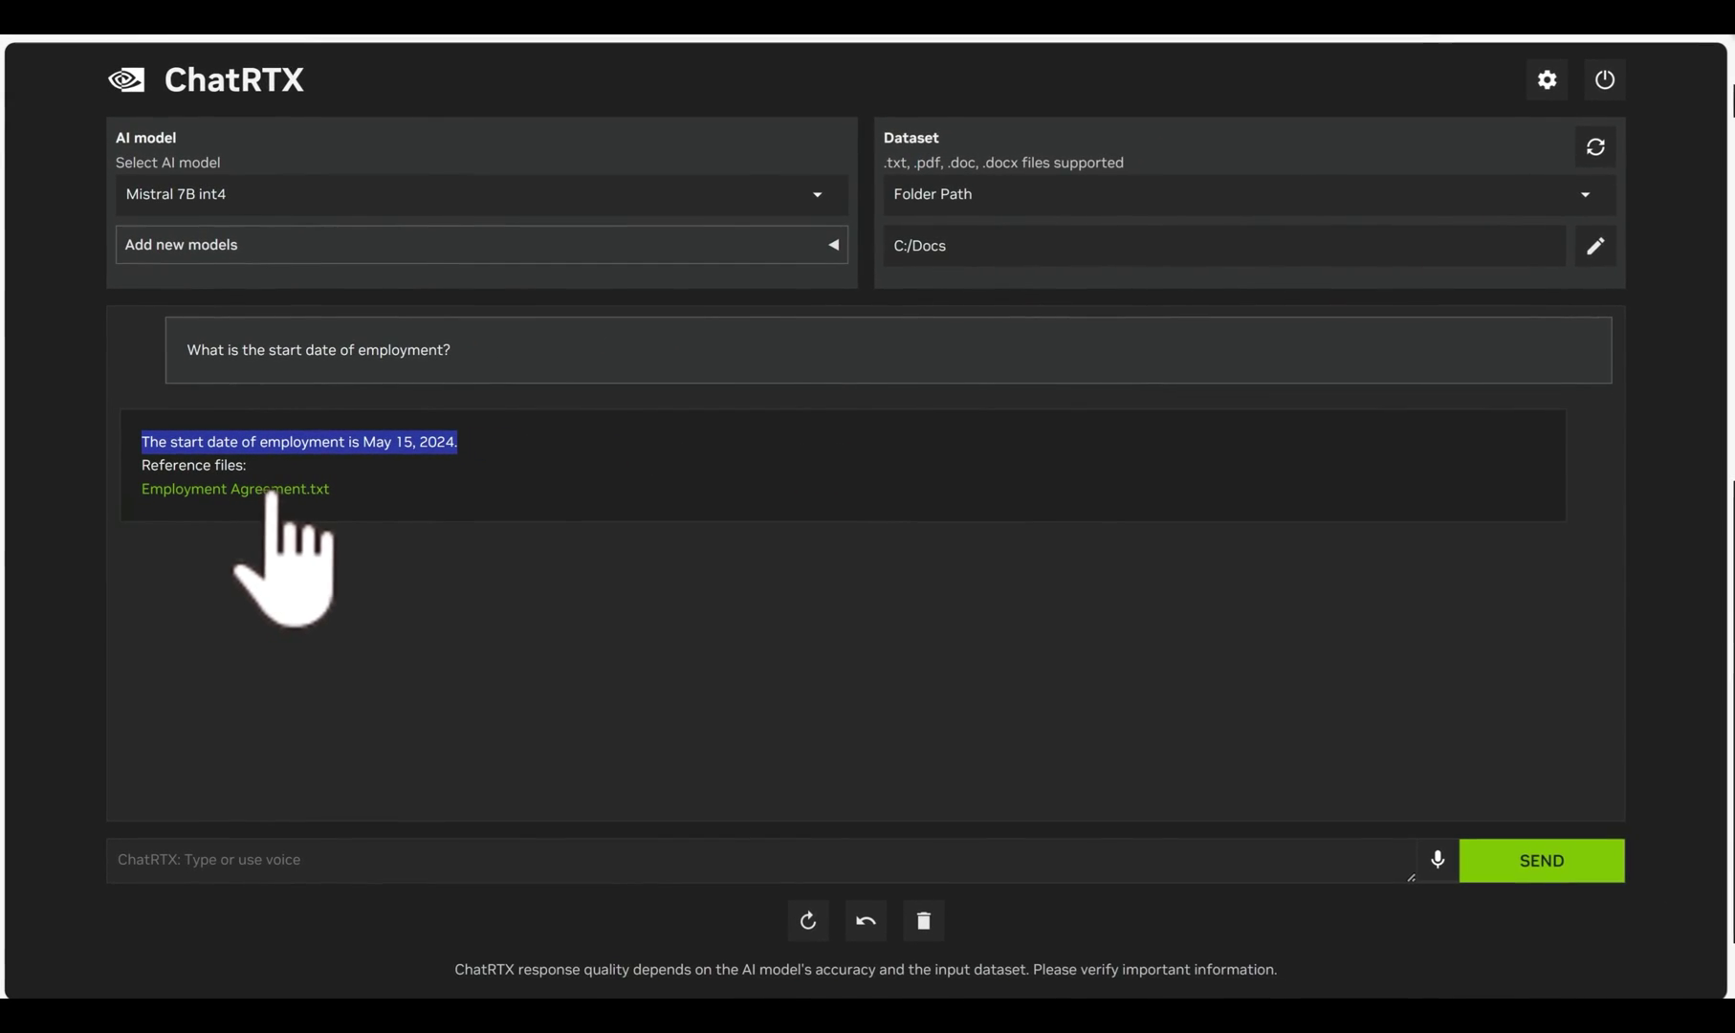
{"action": "left_click", "coordinate": [278, 490]}
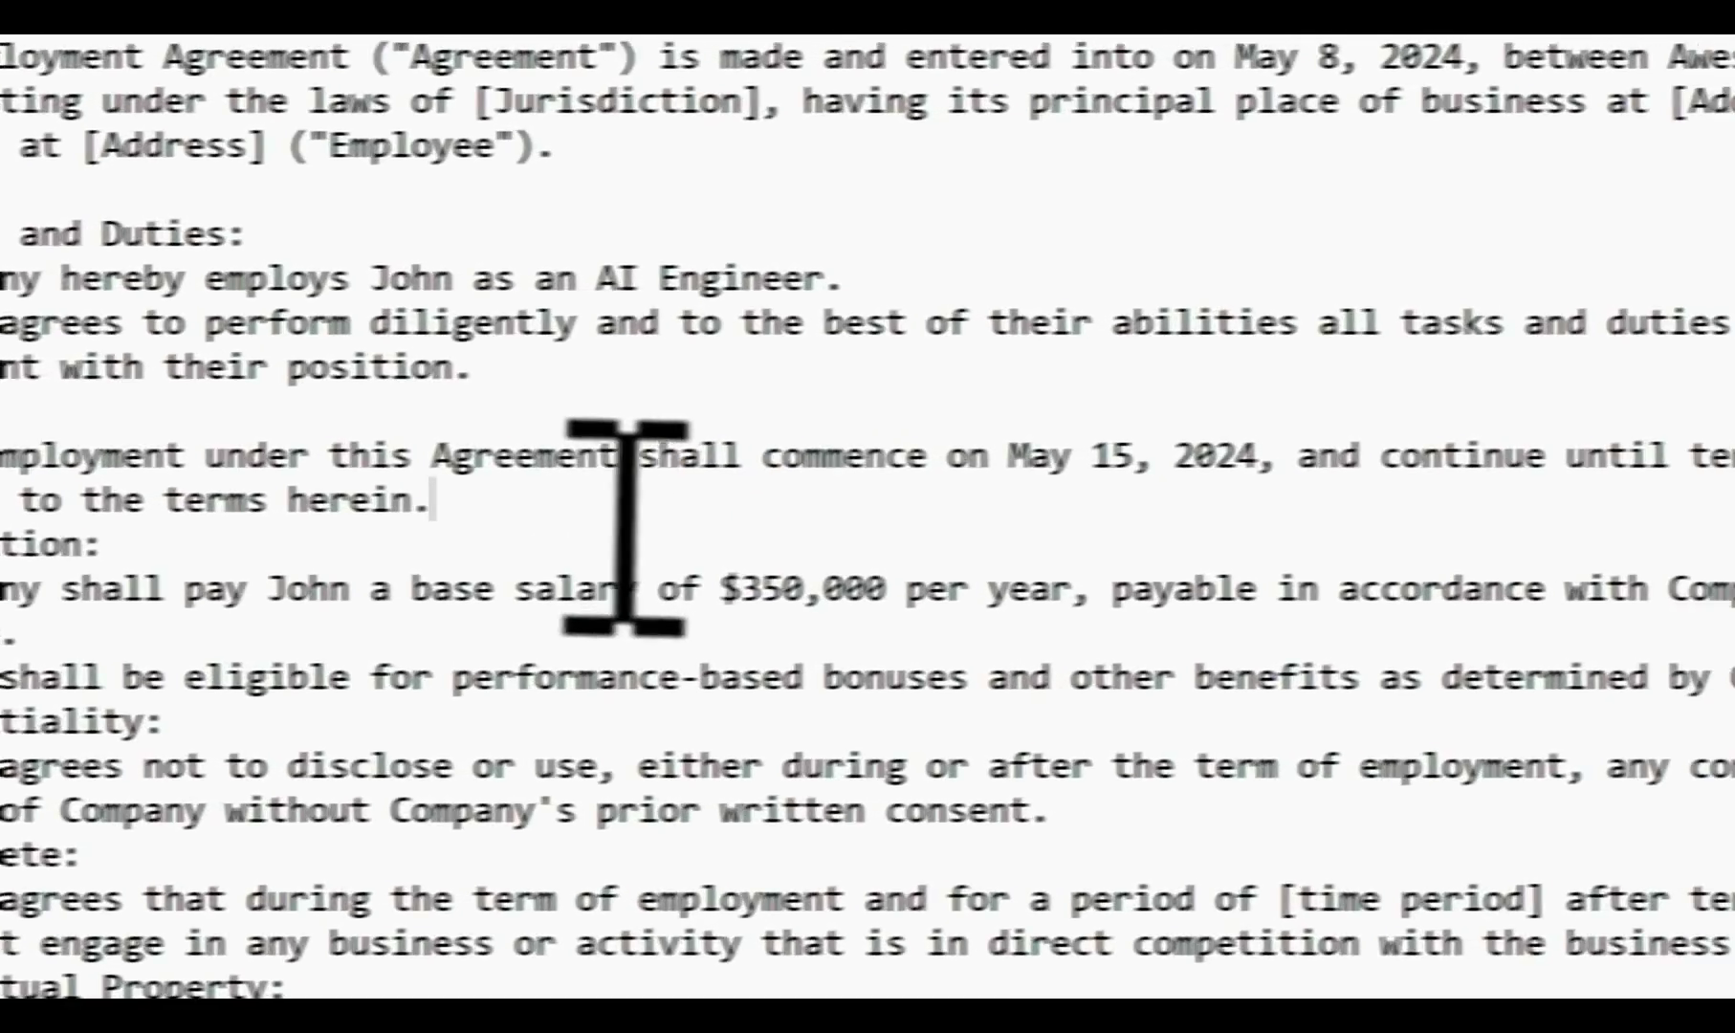
{"action": "left_click_drag", "start_coordinate": [813, 461], "coordinate": [1136, 468]}
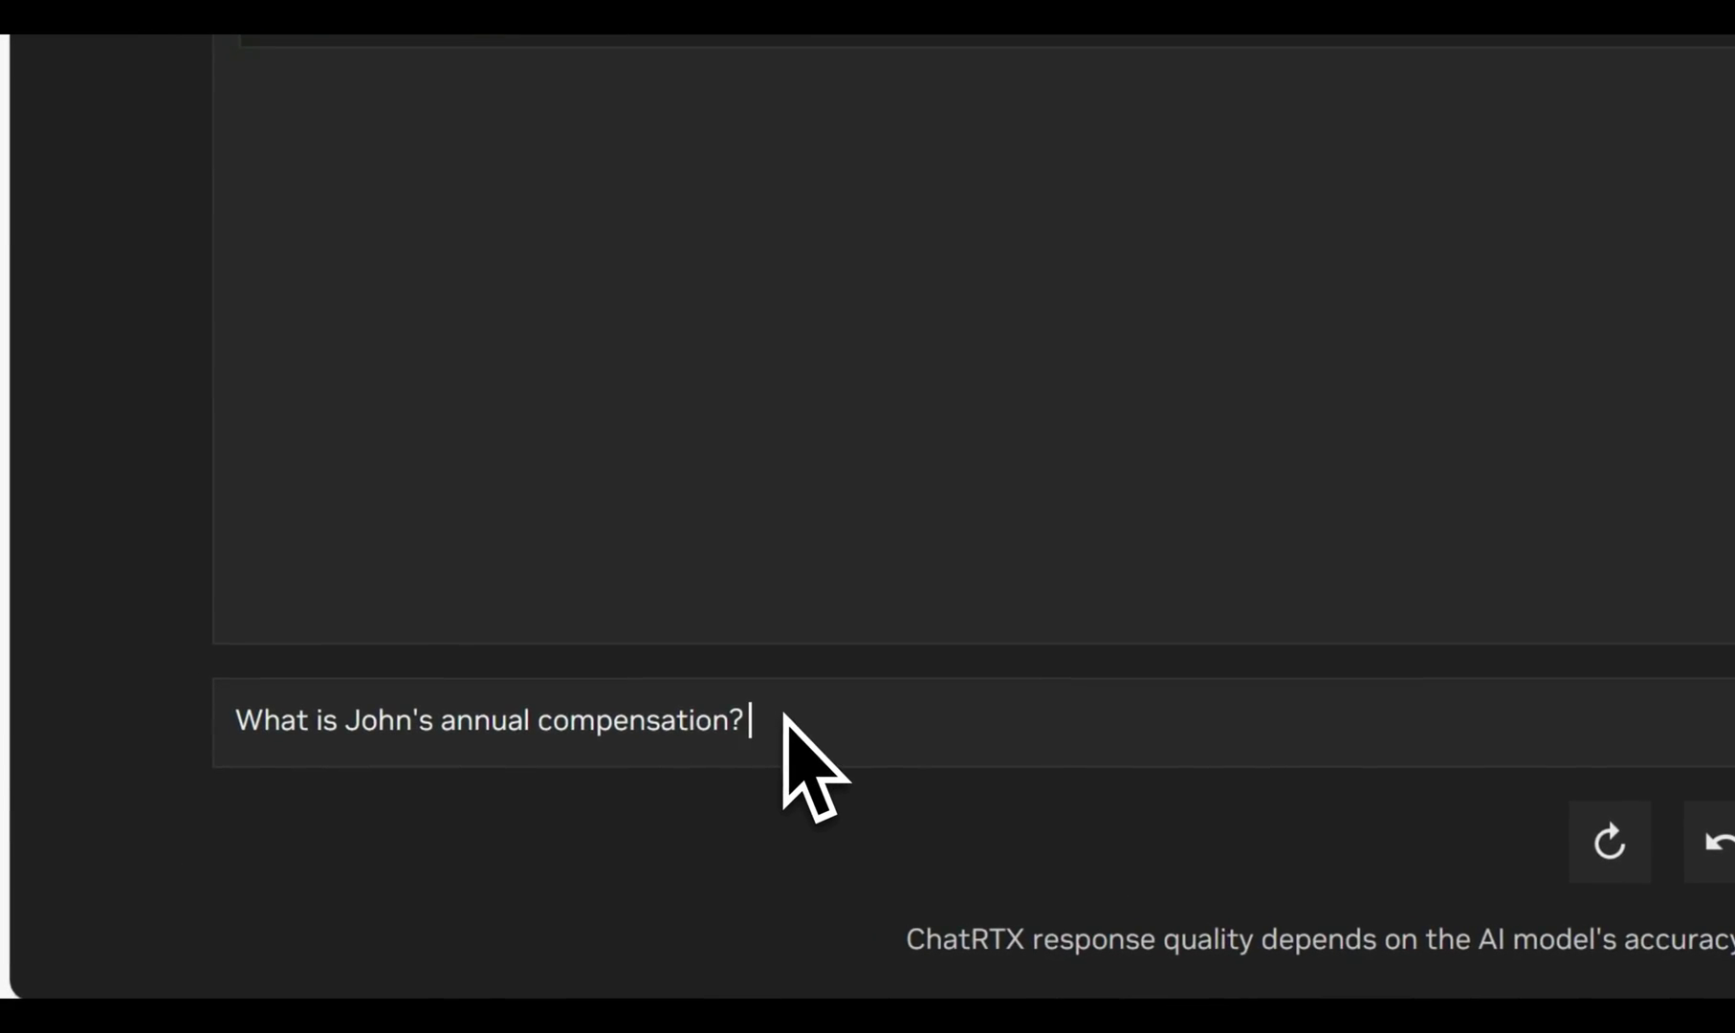
Send John's compensation question and highlight the $350,000 figure in the reply.
{"action": "key", "text": "Return"}
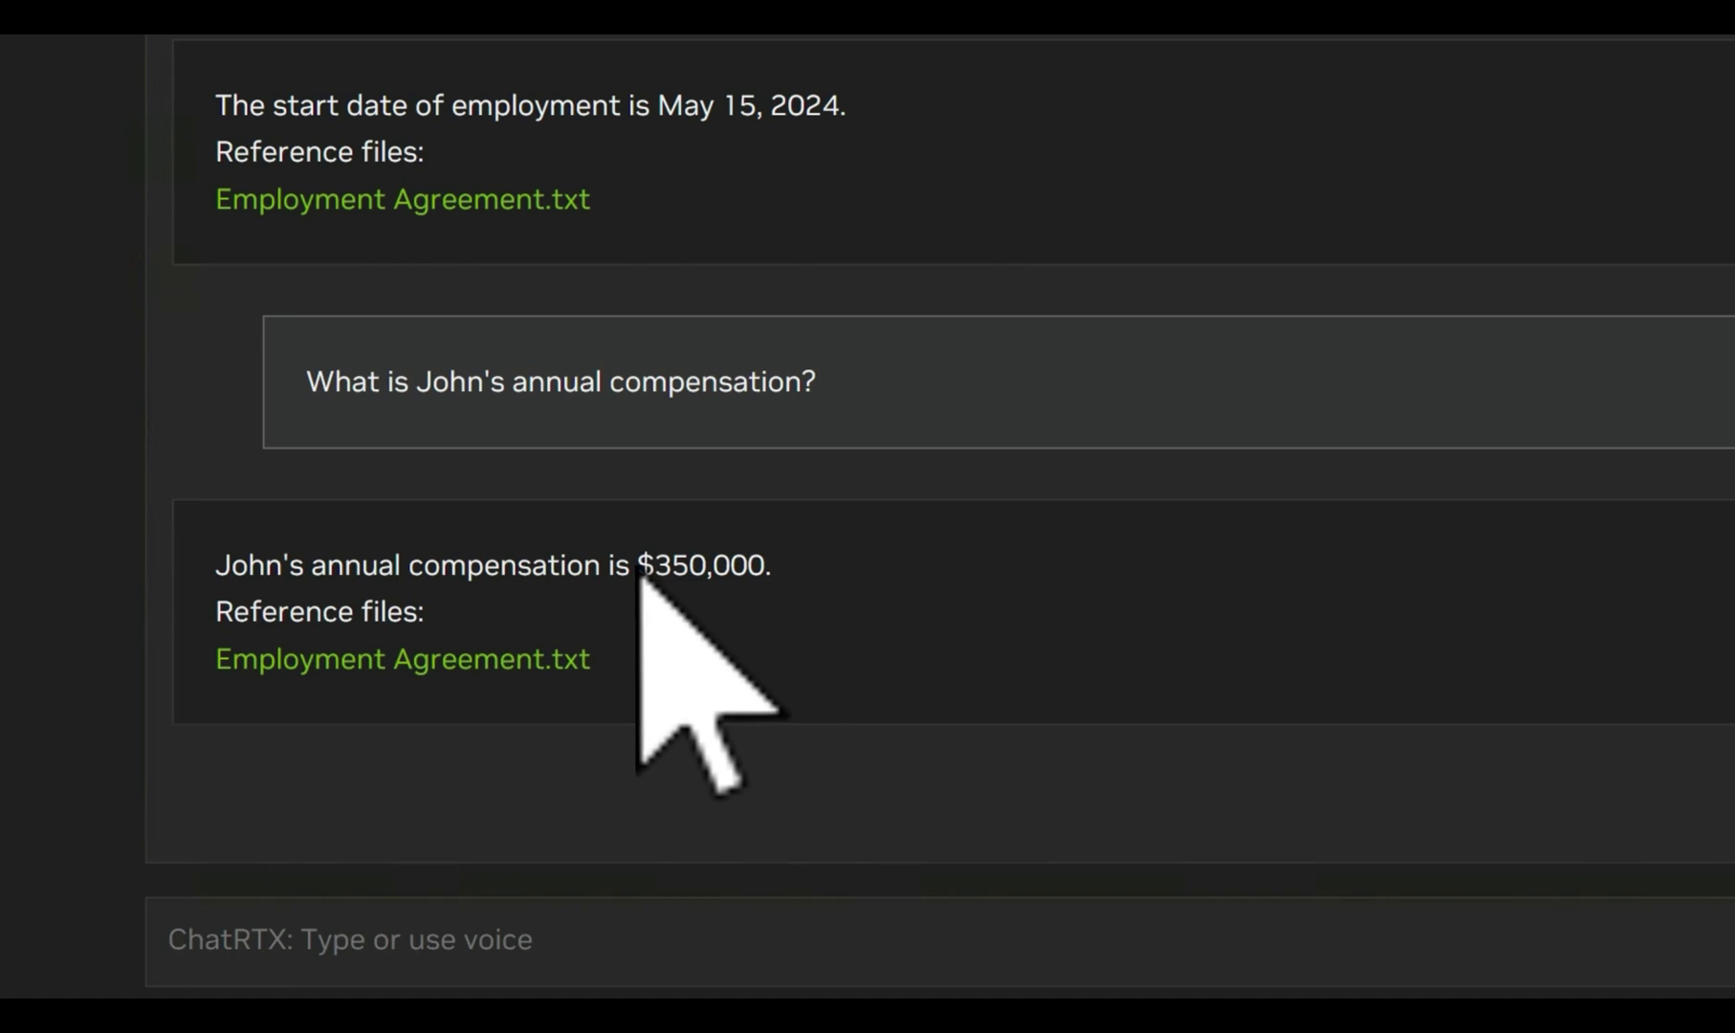
{"action": "left_click_drag", "start_coordinate": [619, 565], "coordinate": [752, 567]}
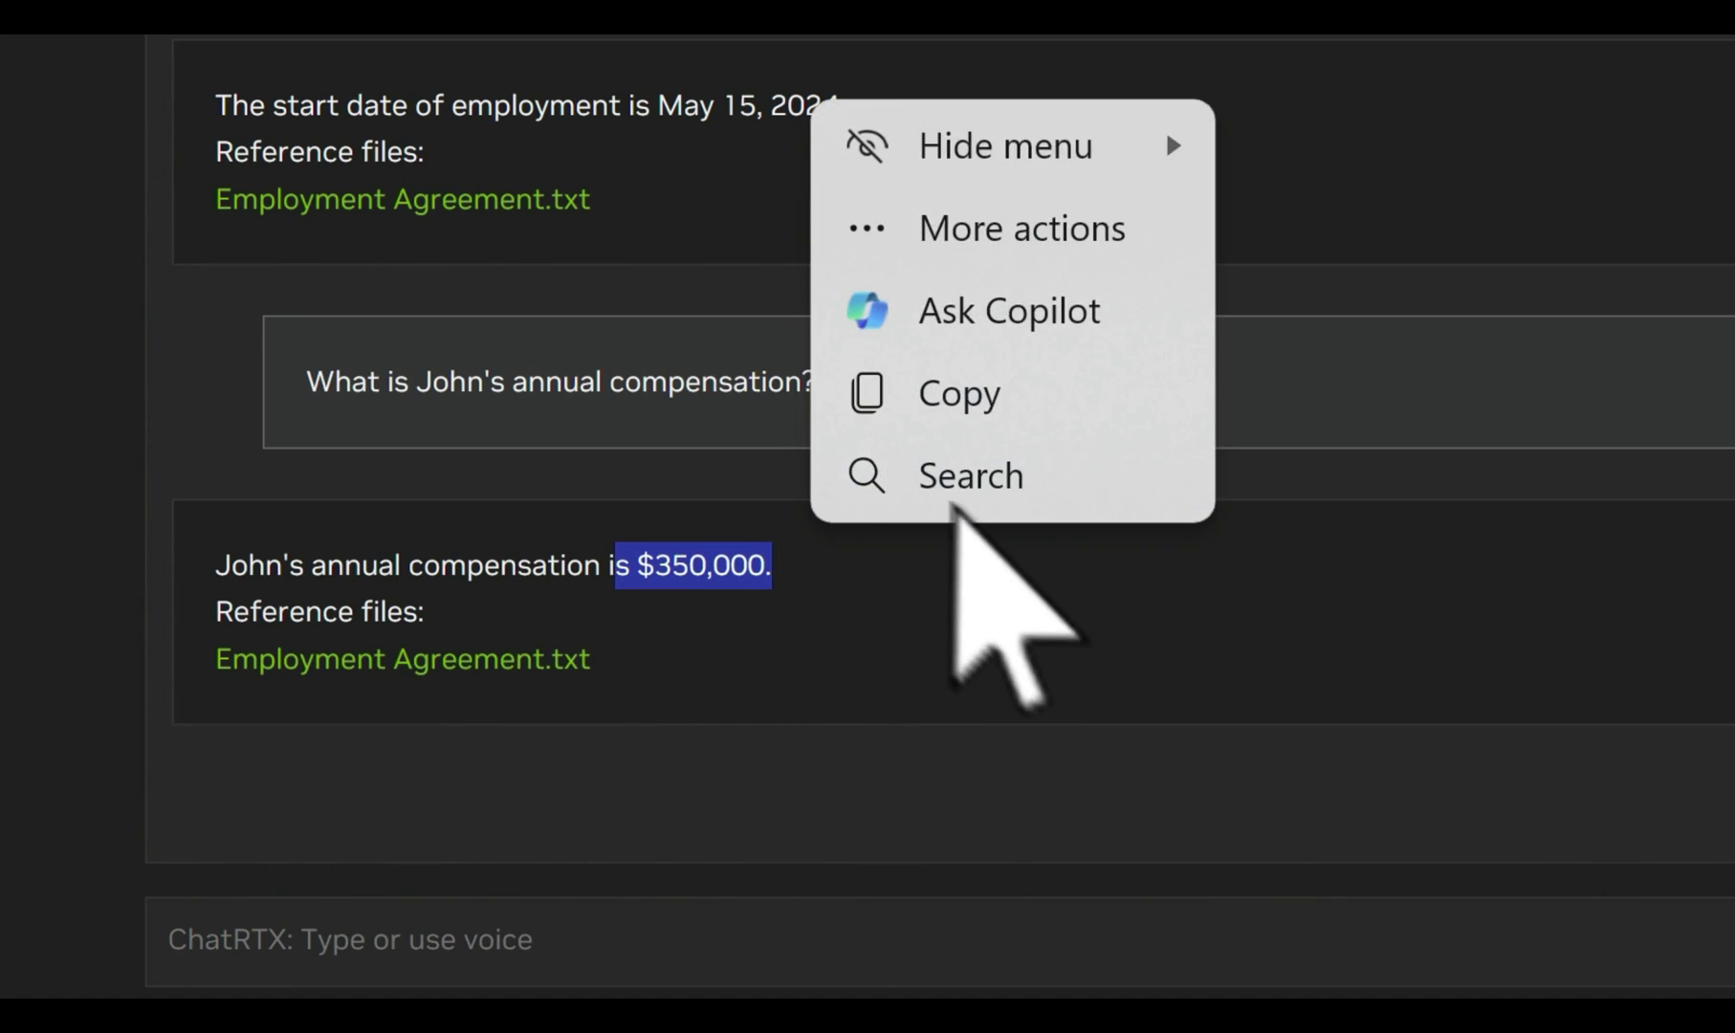
{"action": "key", "text": "Escape"}
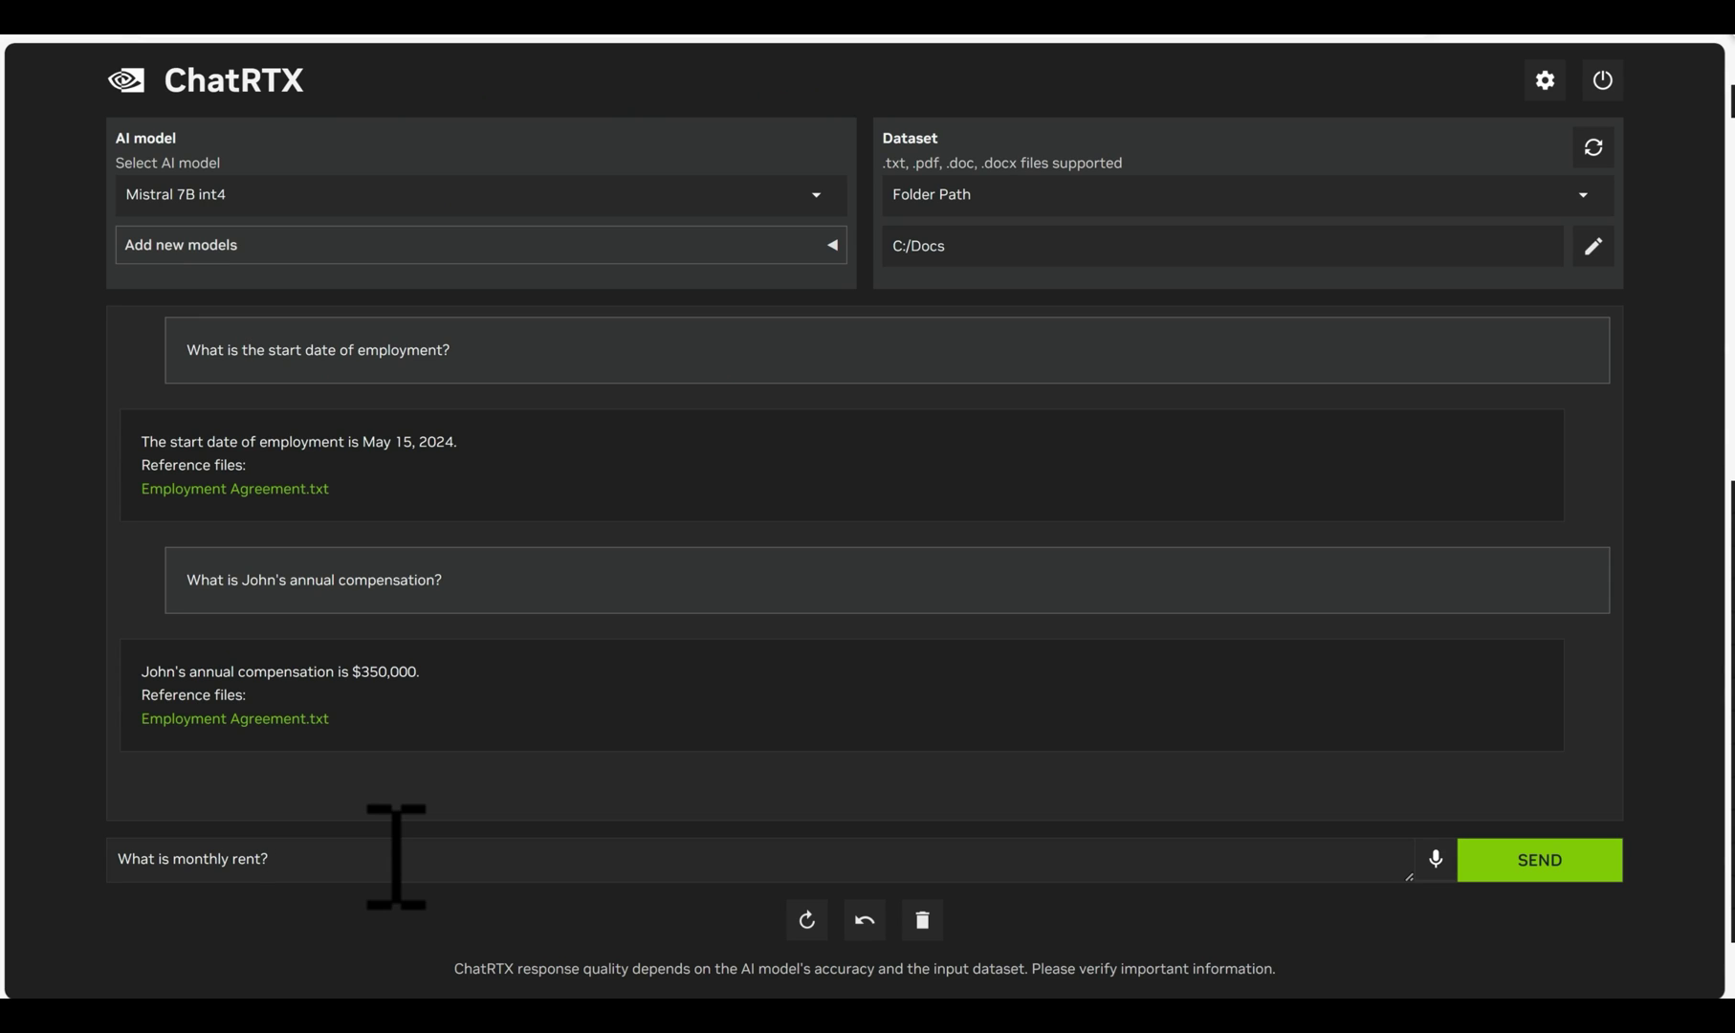
Send the monthly rent question and highlight the $2,500 amount in the answer.
{"action": "key", "text": "Return"}
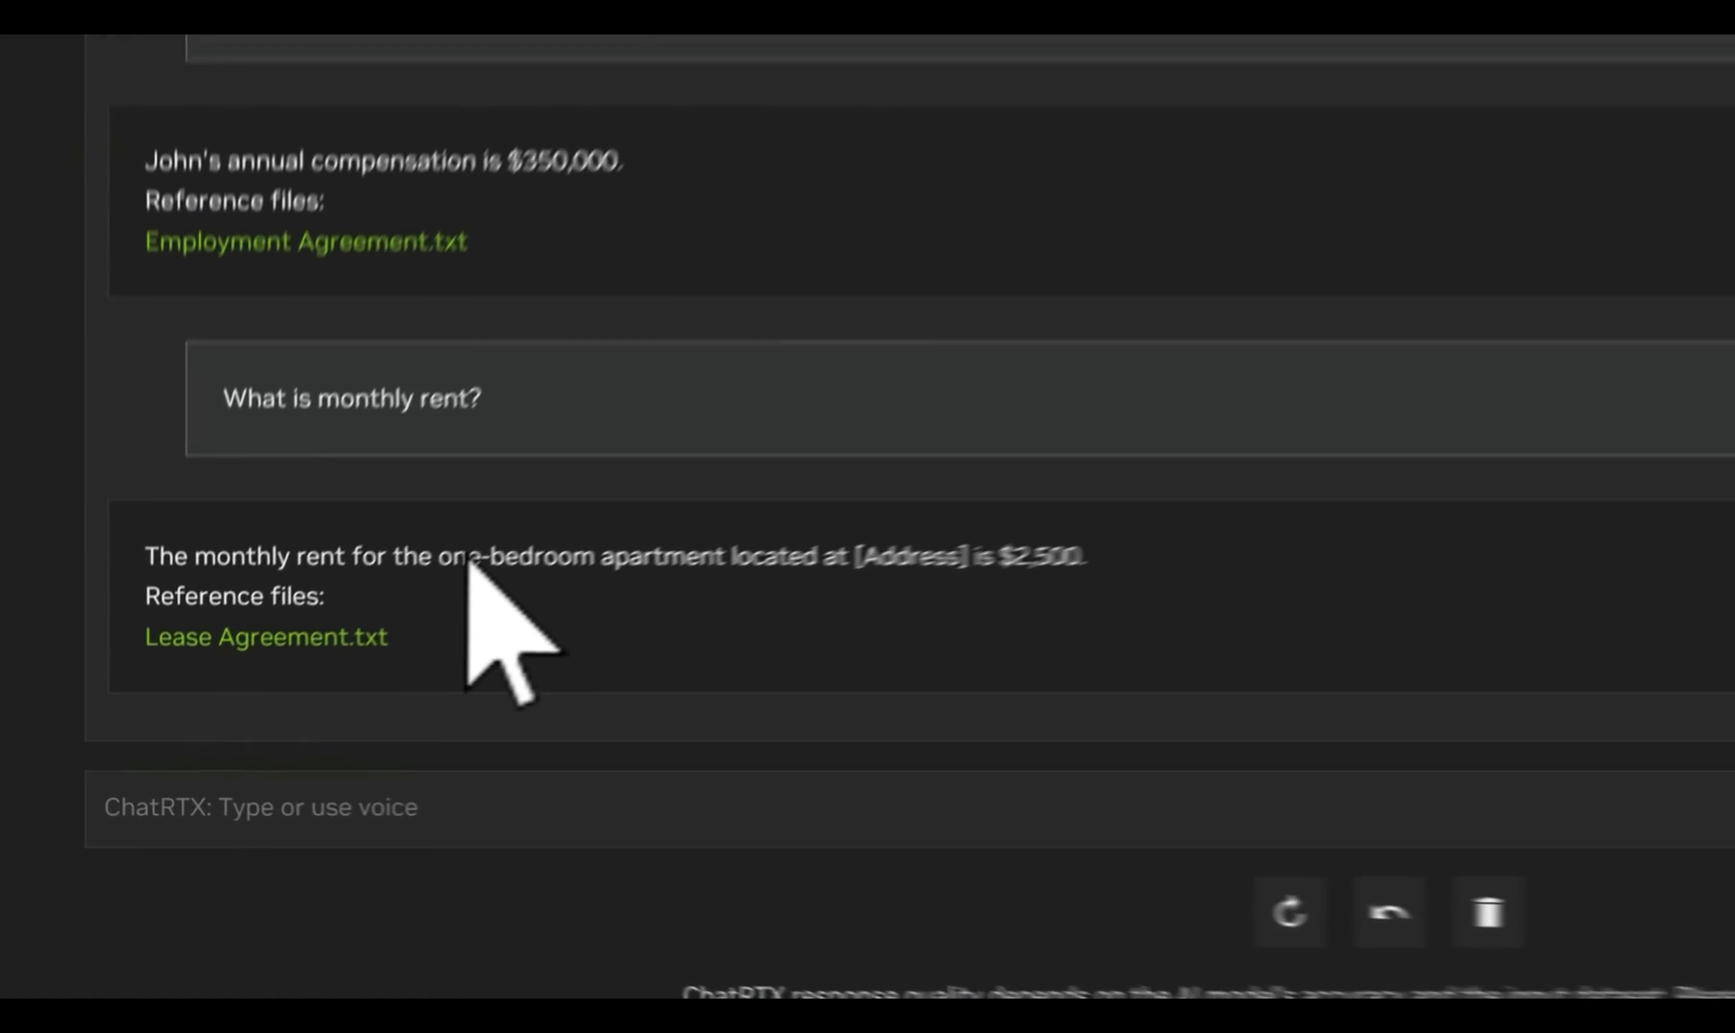
{"action": "left_click_drag", "start_coordinate": [307, 712], "coordinate": [544, 712]}
{"action": "left_click", "coordinate": [1038, 509]}
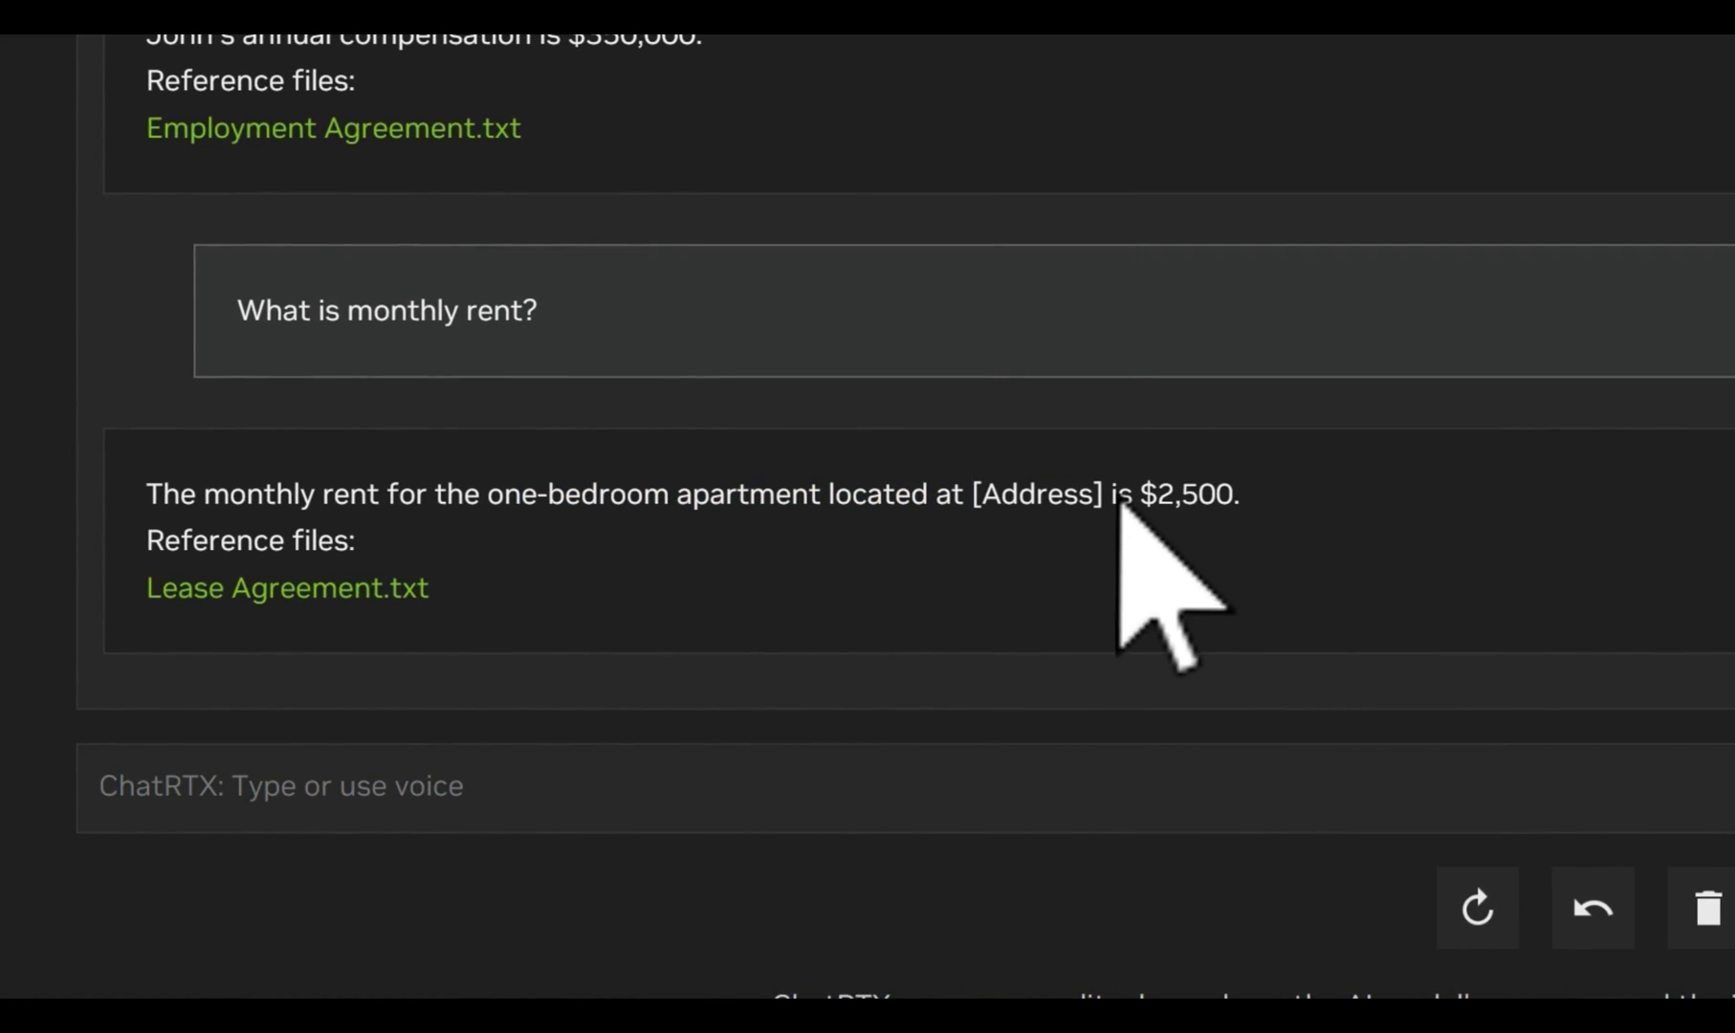
{"action": "left_click_drag", "start_coordinate": [1110, 494], "coordinate": [950, 493]}
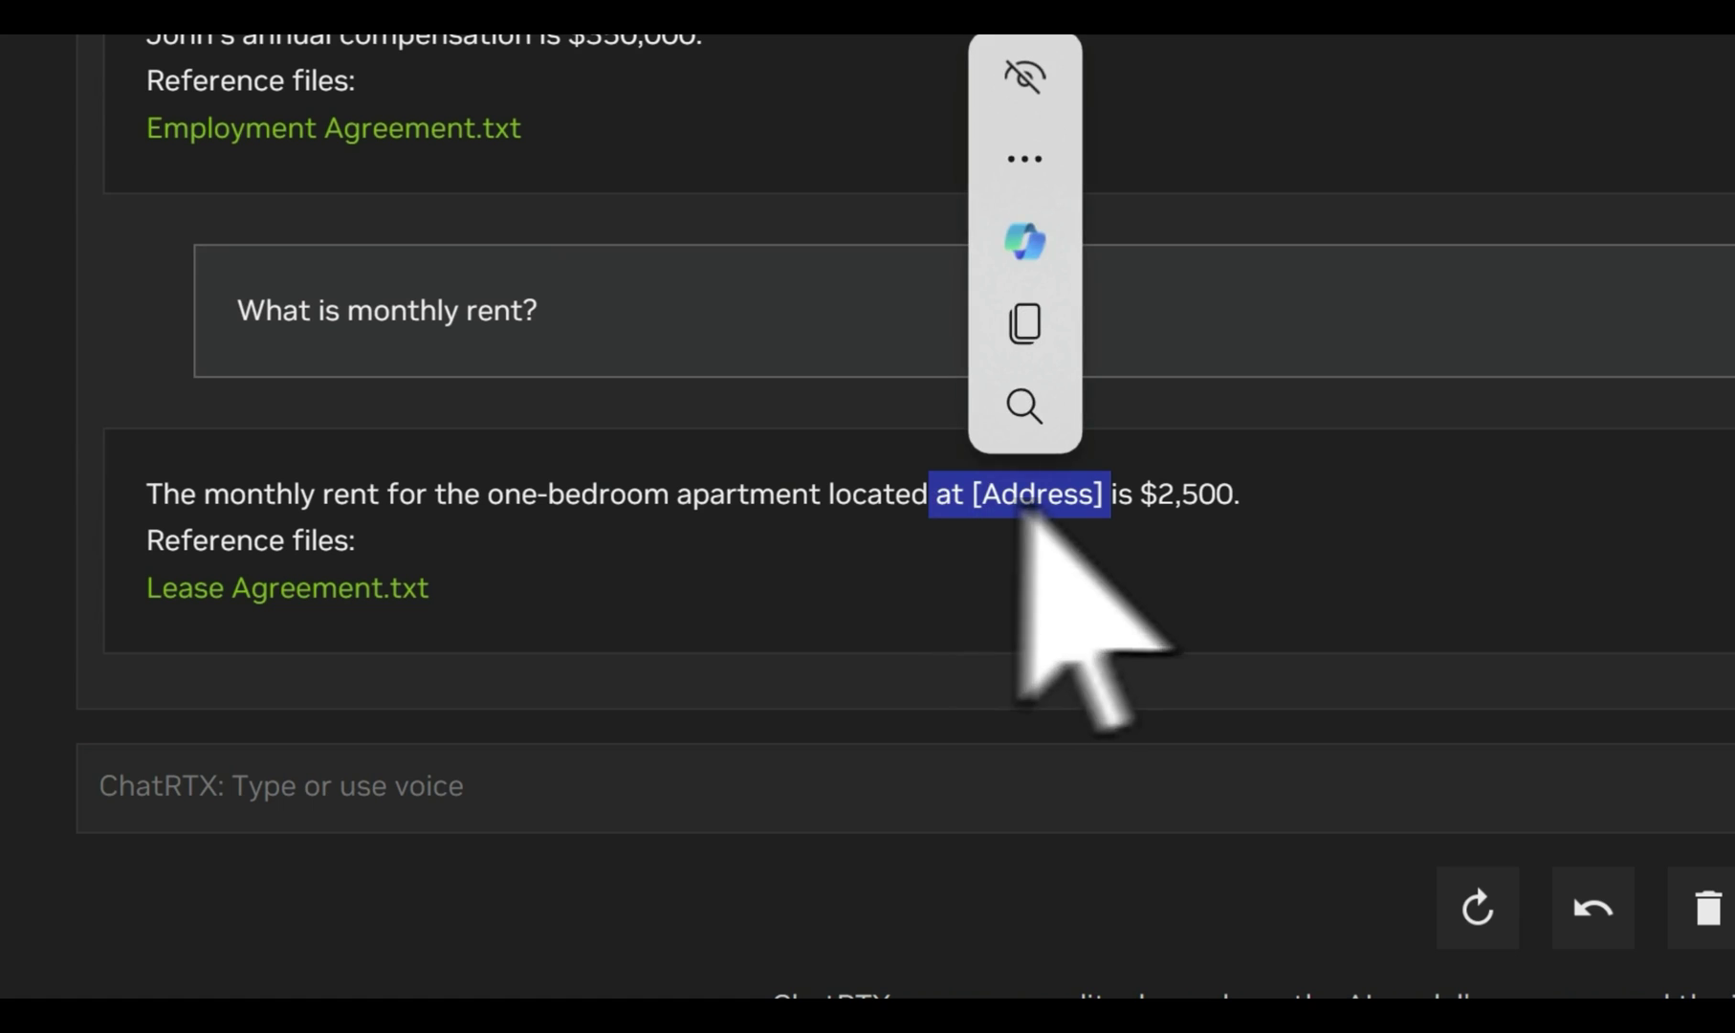
{"action": "left_click_drag", "start_coordinate": [1240, 493], "coordinate": [1148, 493]}
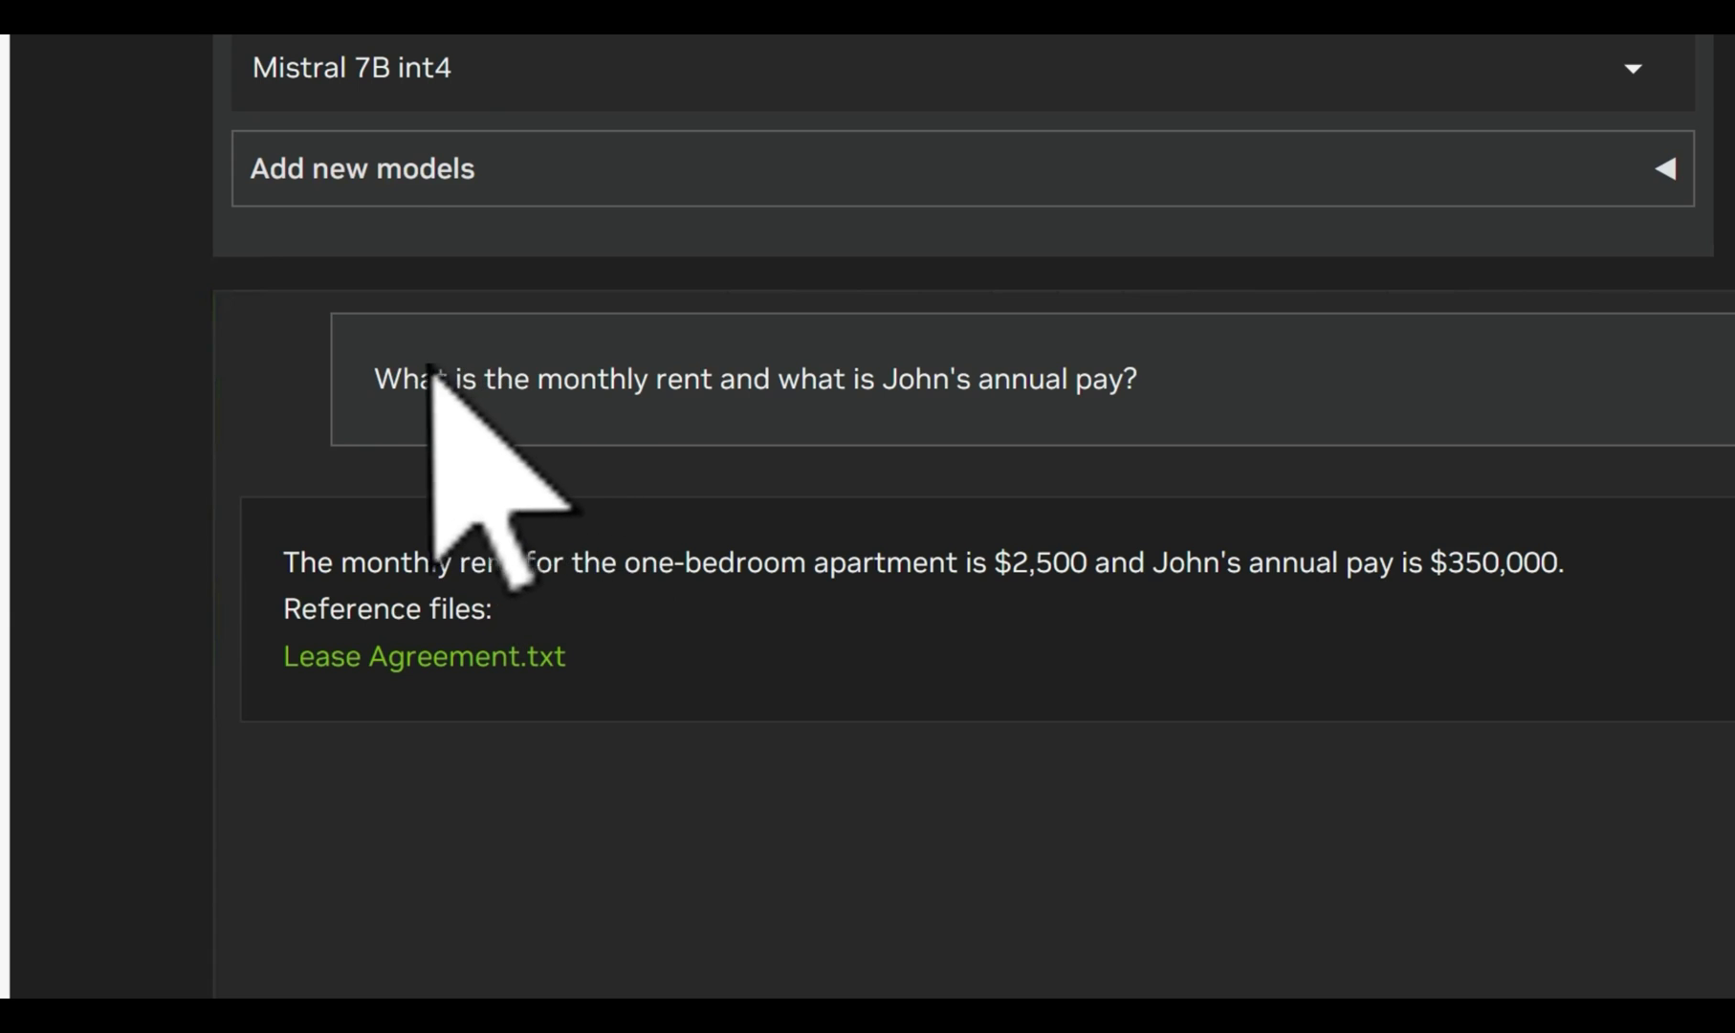
Highlight the rent and annual pay parts of the combined answer, then open Lease Agreement.txt.
{"action": "left_click_drag", "start_coordinate": [374, 380], "coordinate": [631, 394]}
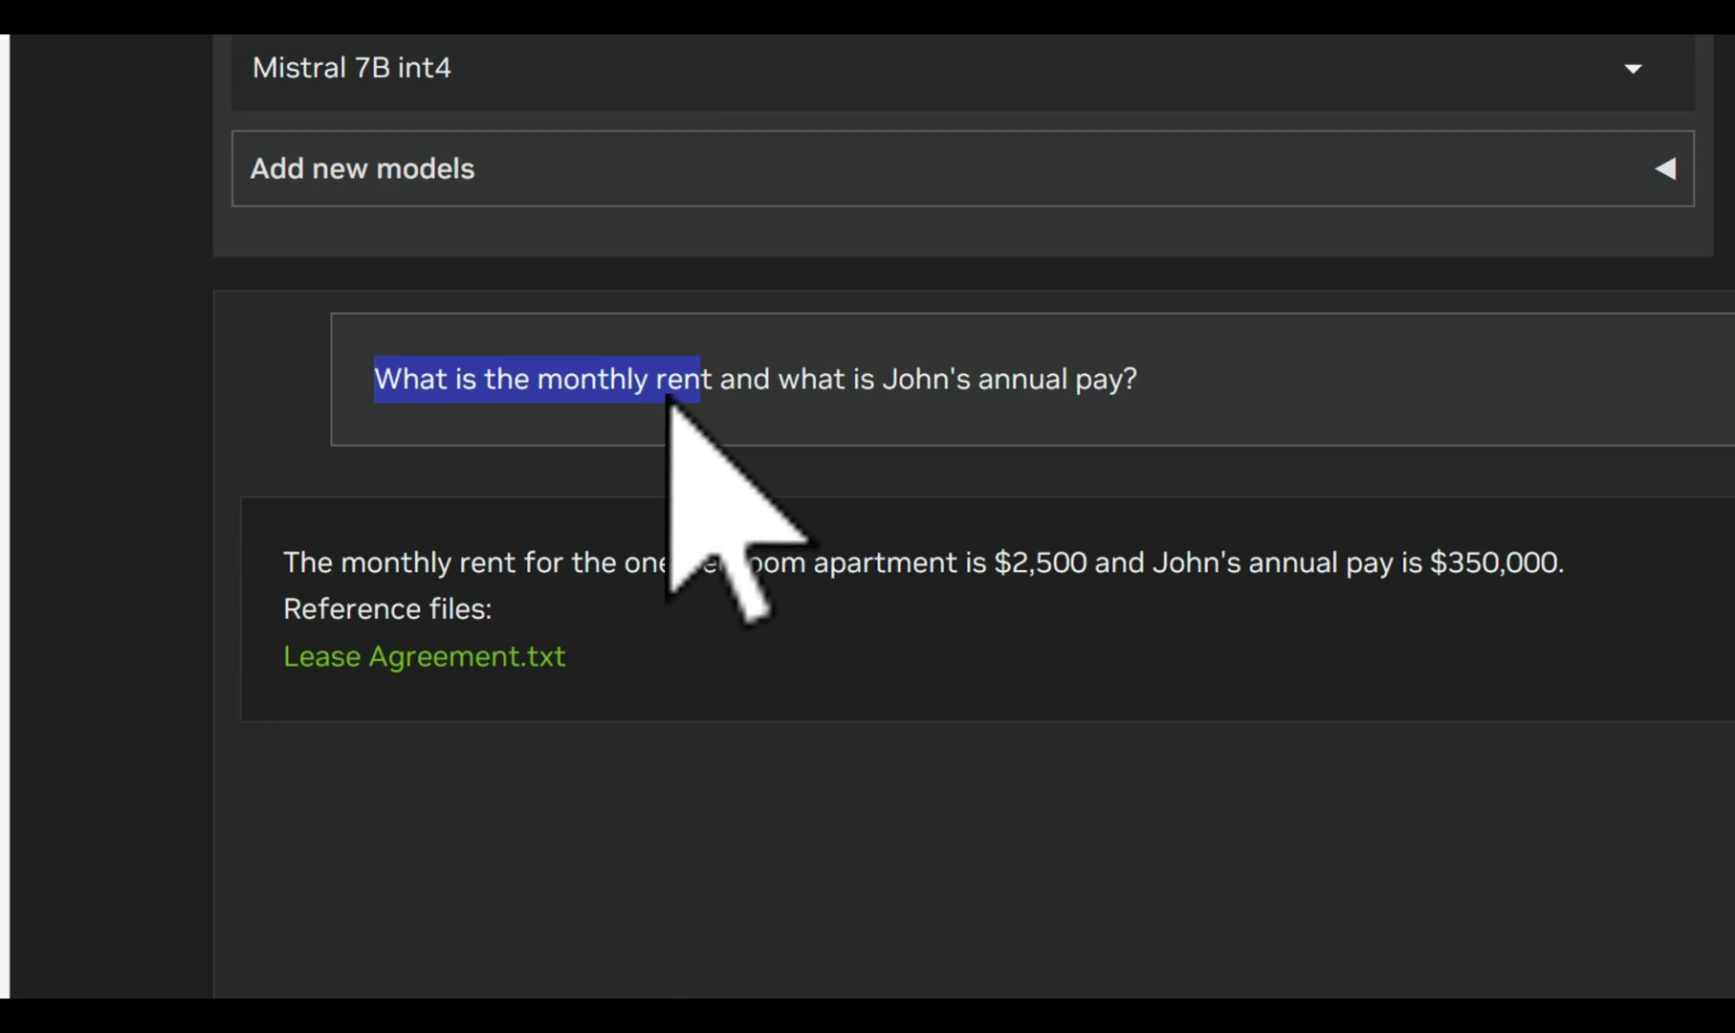
{"action": "left_click", "coordinate": [732, 400]}
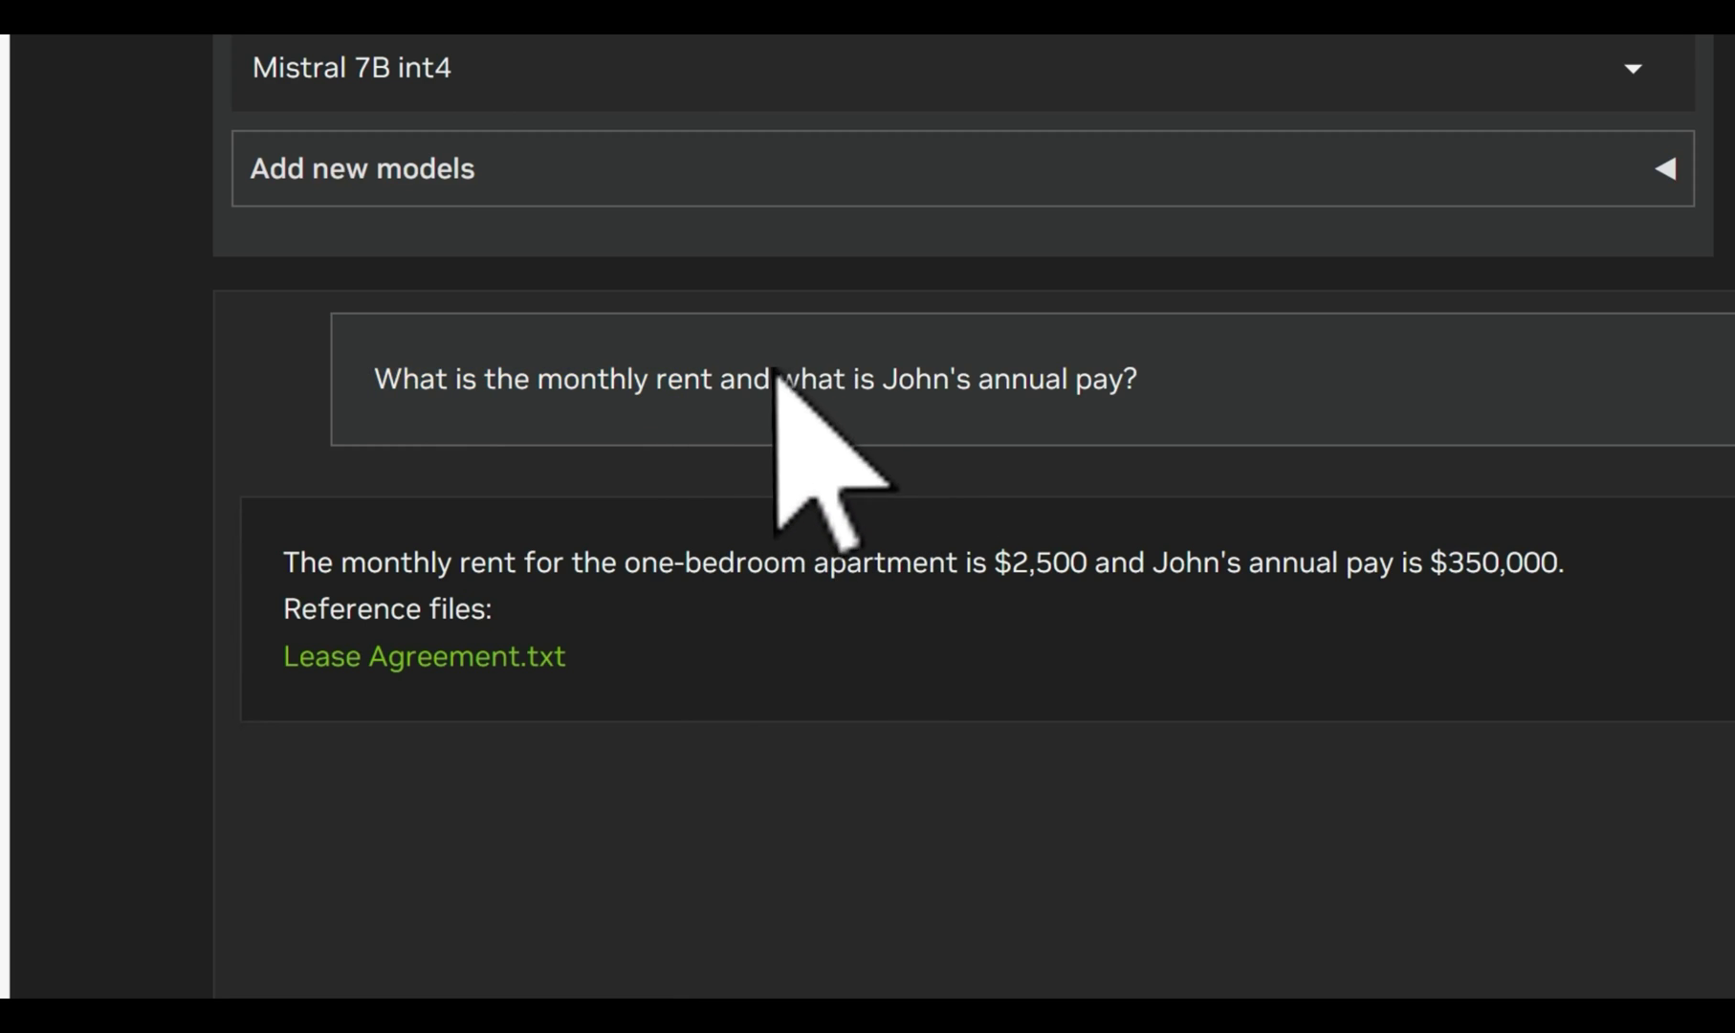
{"action": "left_click_drag", "start_coordinate": [776, 381], "coordinate": [1193, 394]}
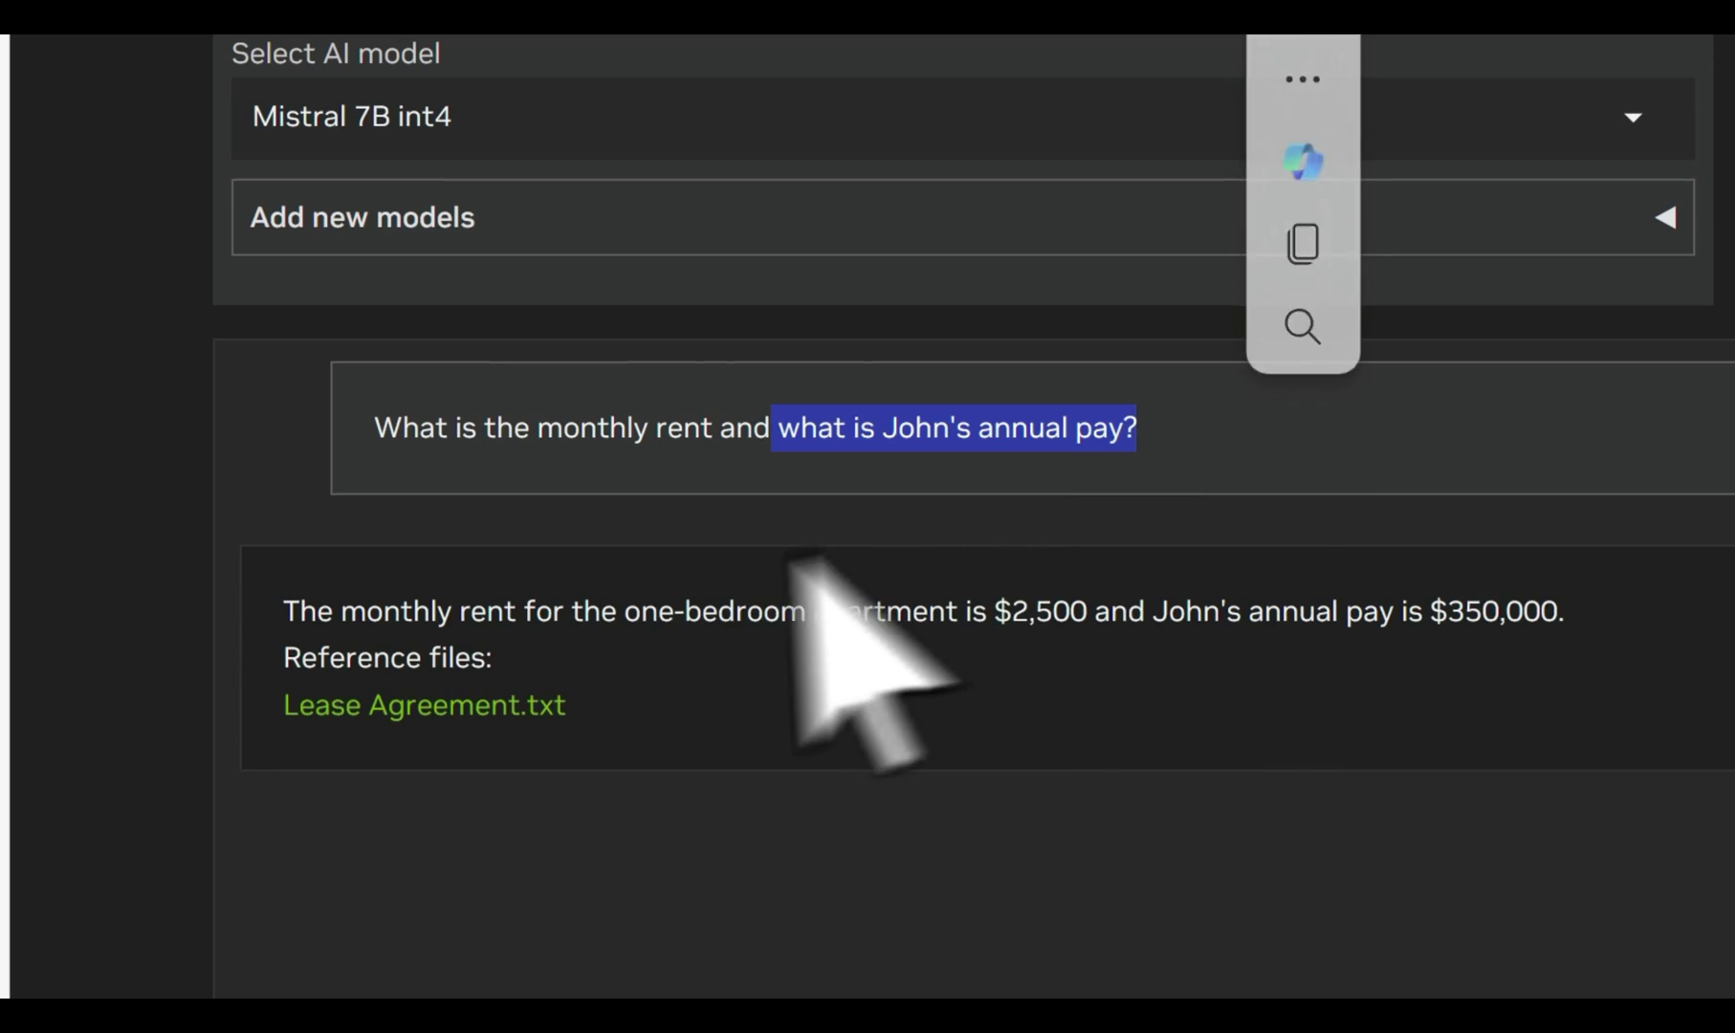
{"action": "scroll", "coordinate": [379, 651], "scroll_direction": "down", "scroll_amount": 1}
{"action": "left_click", "coordinate": [287, 520]}
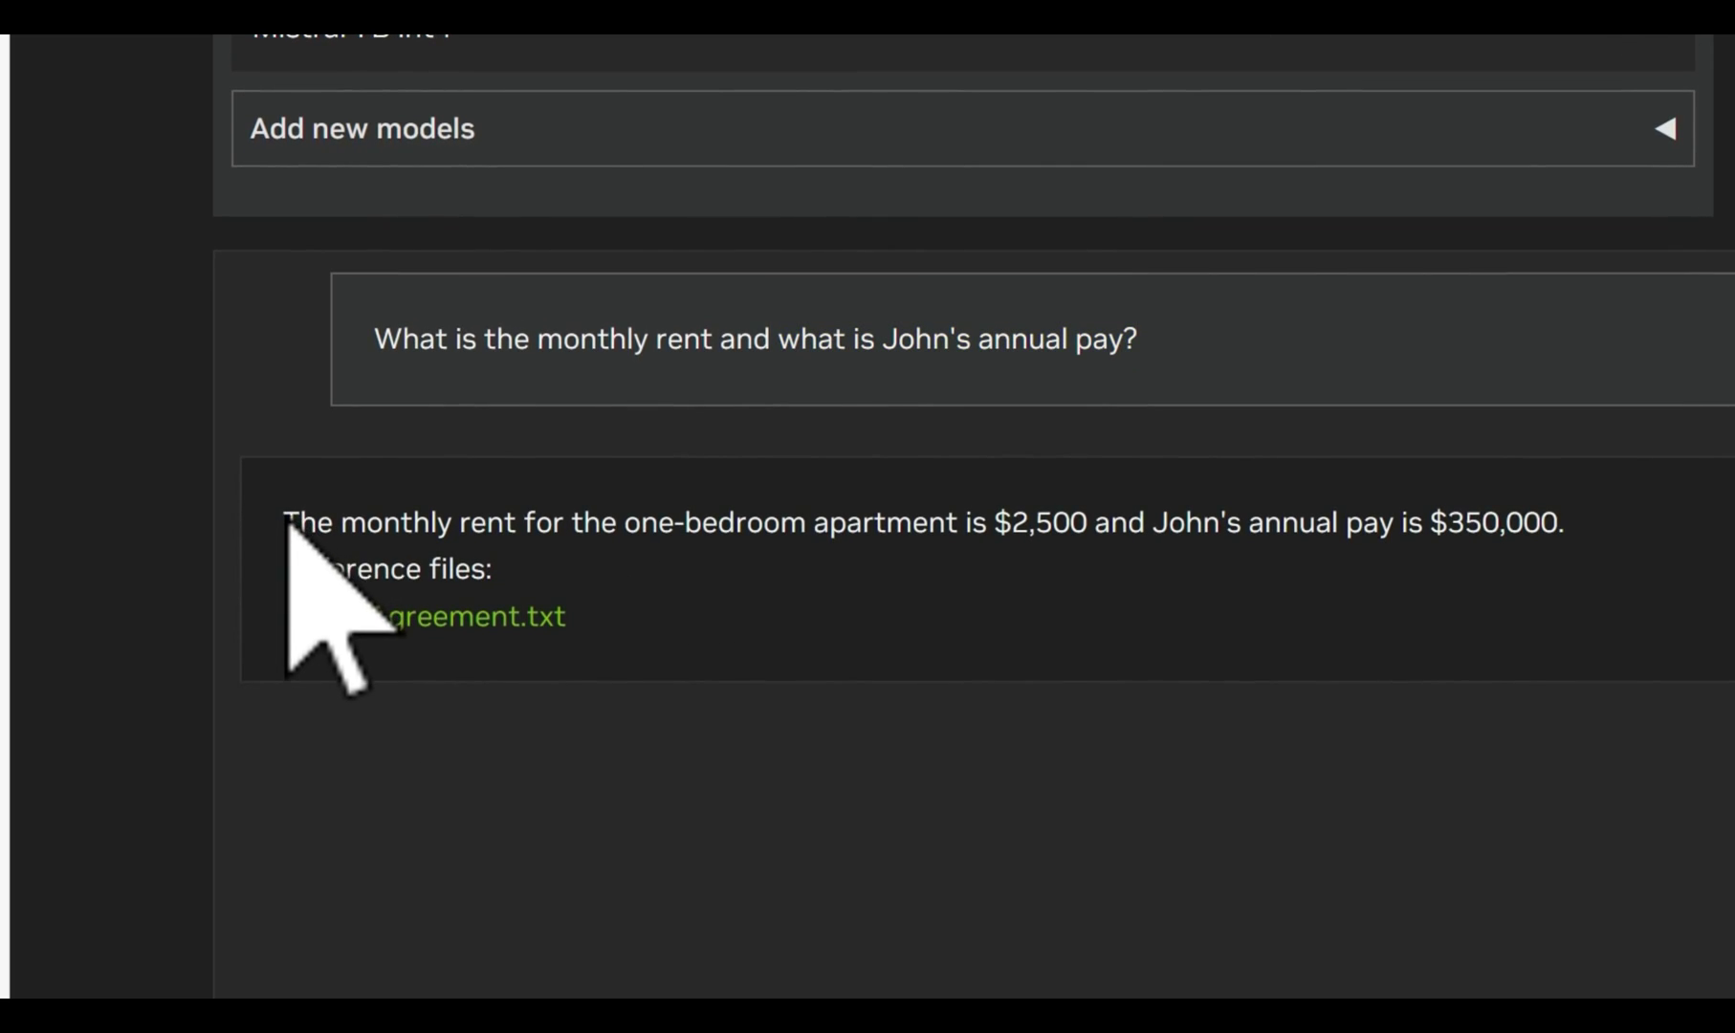
{"action": "left_click_drag", "start_coordinate": [288, 519], "coordinate": [1100, 529]}
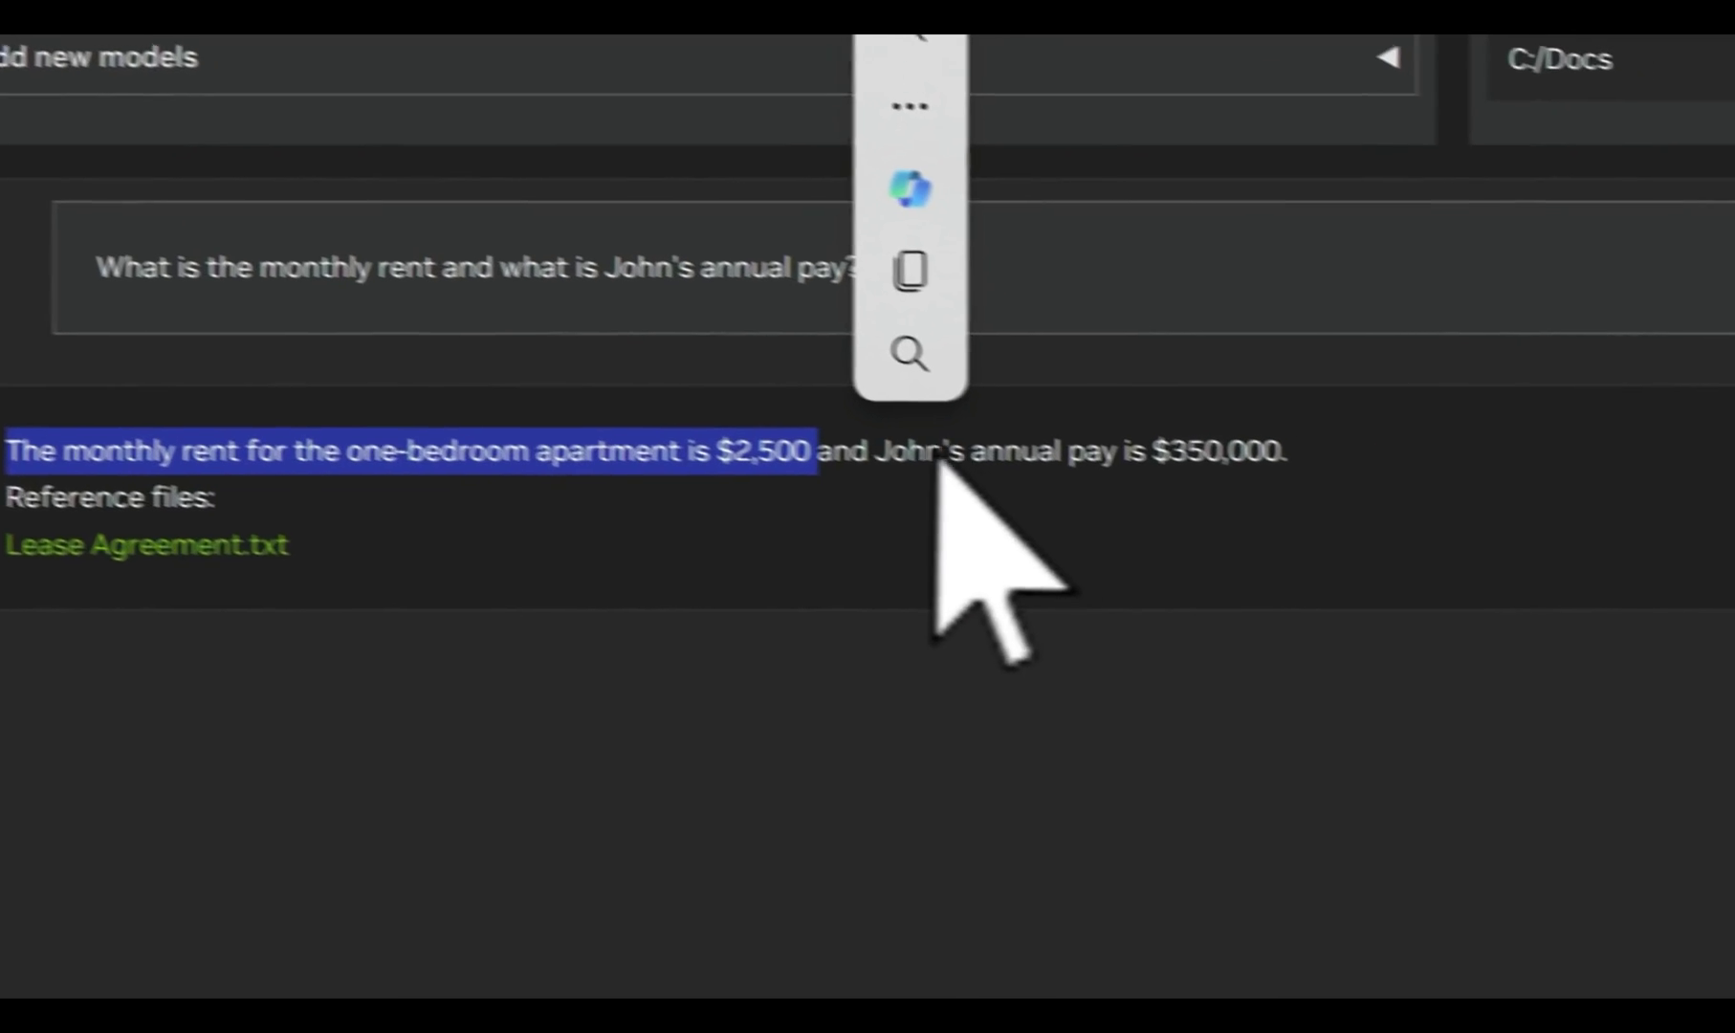
{"action": "left_click", "coordinate": [814, 434]}
{"action": "left_click_drag", "start_coordinate": [798, 431], "coordinate": [1204, 448]}
{"action": "left_click", "coordinate": [1217, 543]}
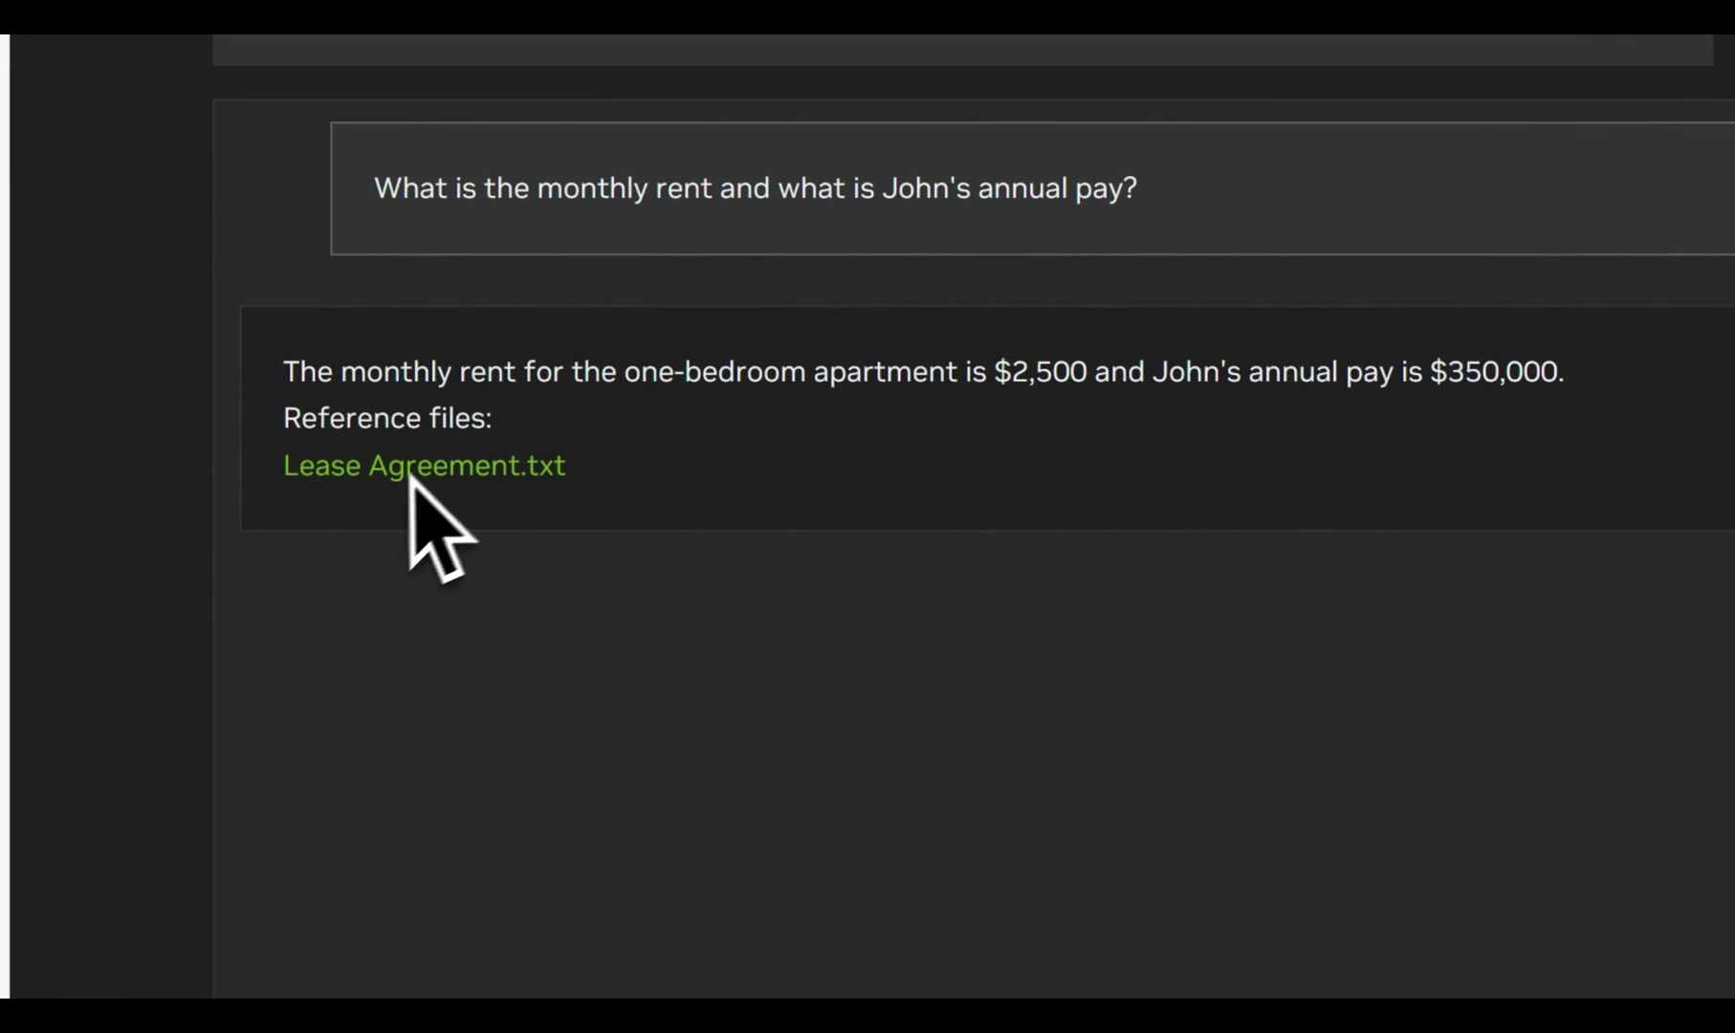
{"action": "left_click", "coordinate": [414, 467]}
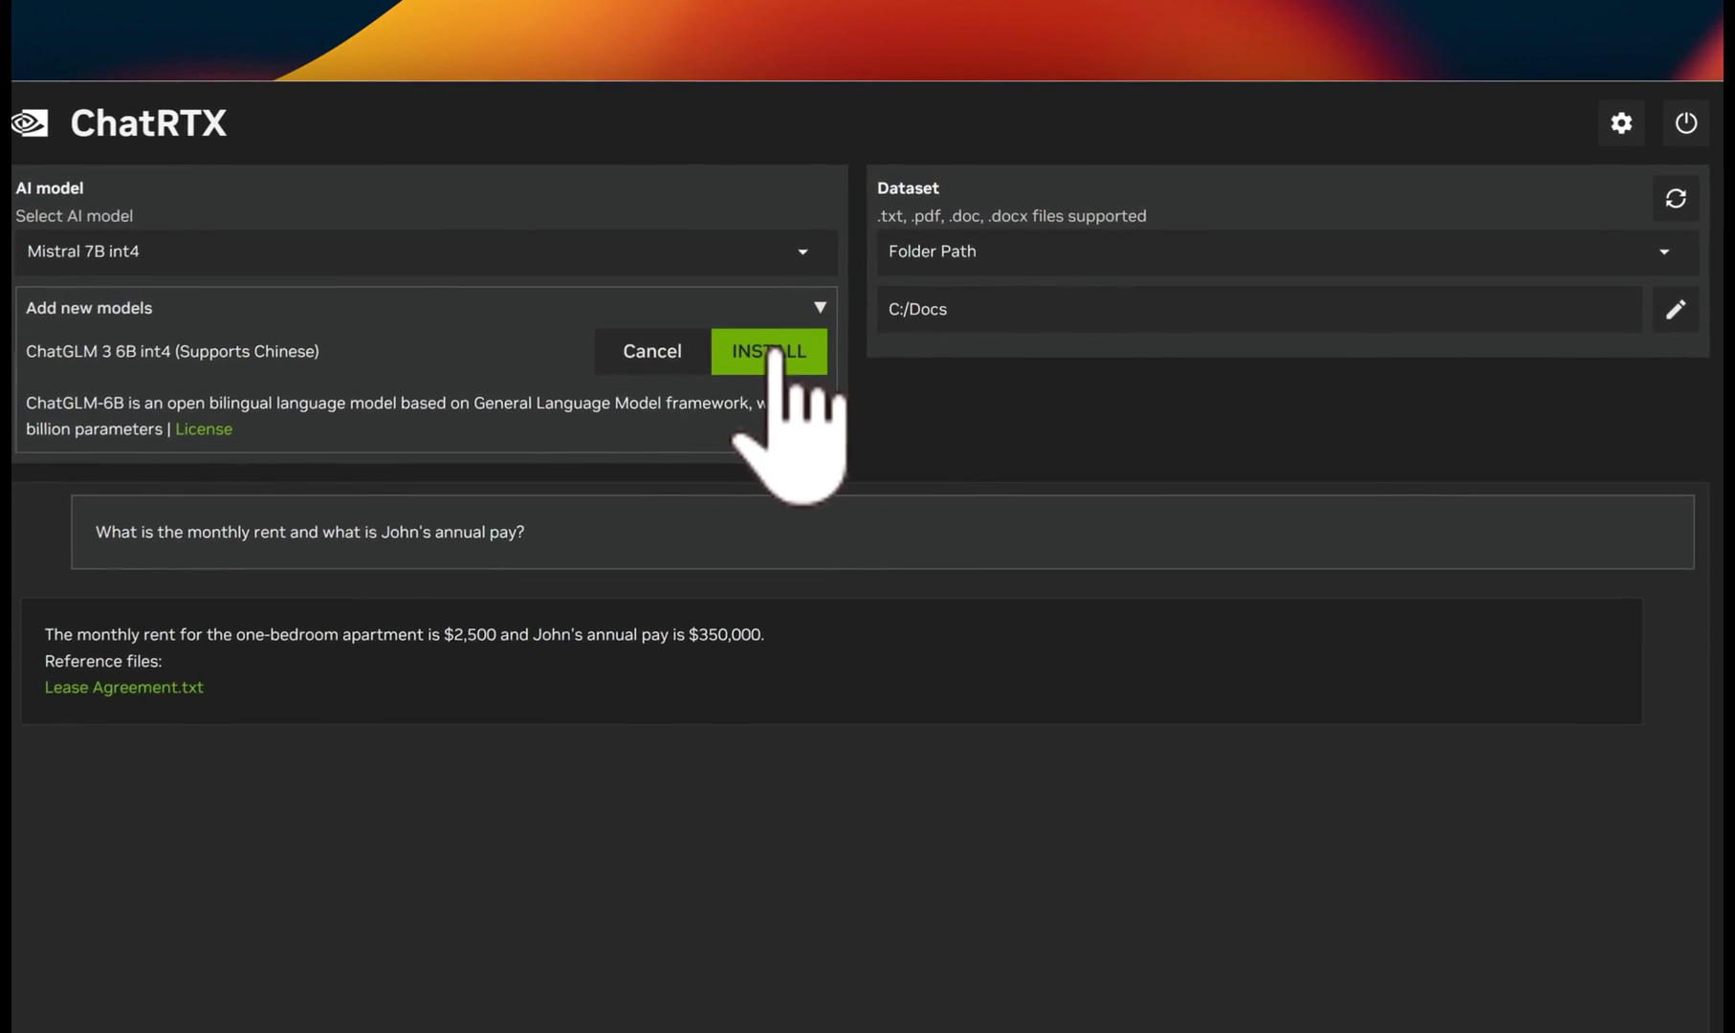
Install ChatGLM 3 6B int4, confirm with OK, and keep it as the selected model.
{"action": "left_click", "coordinate": [800, 301]}
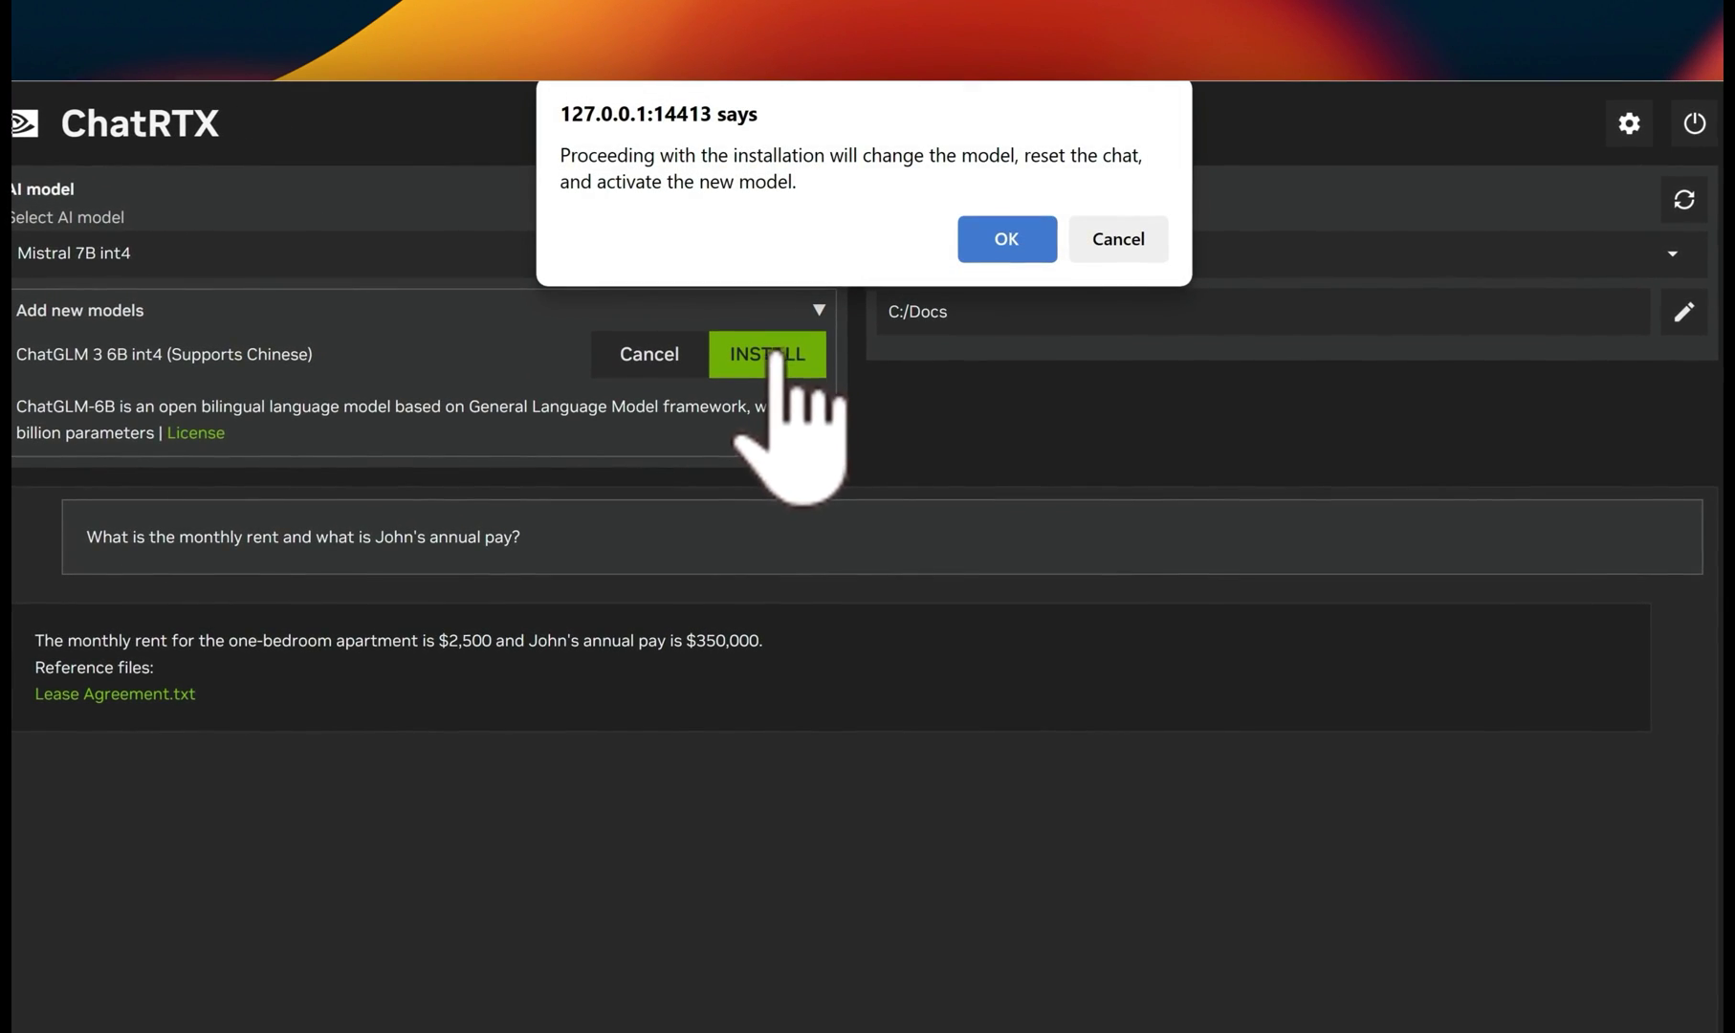
{"action": "left_click", "coordinate": [1006, 241]}
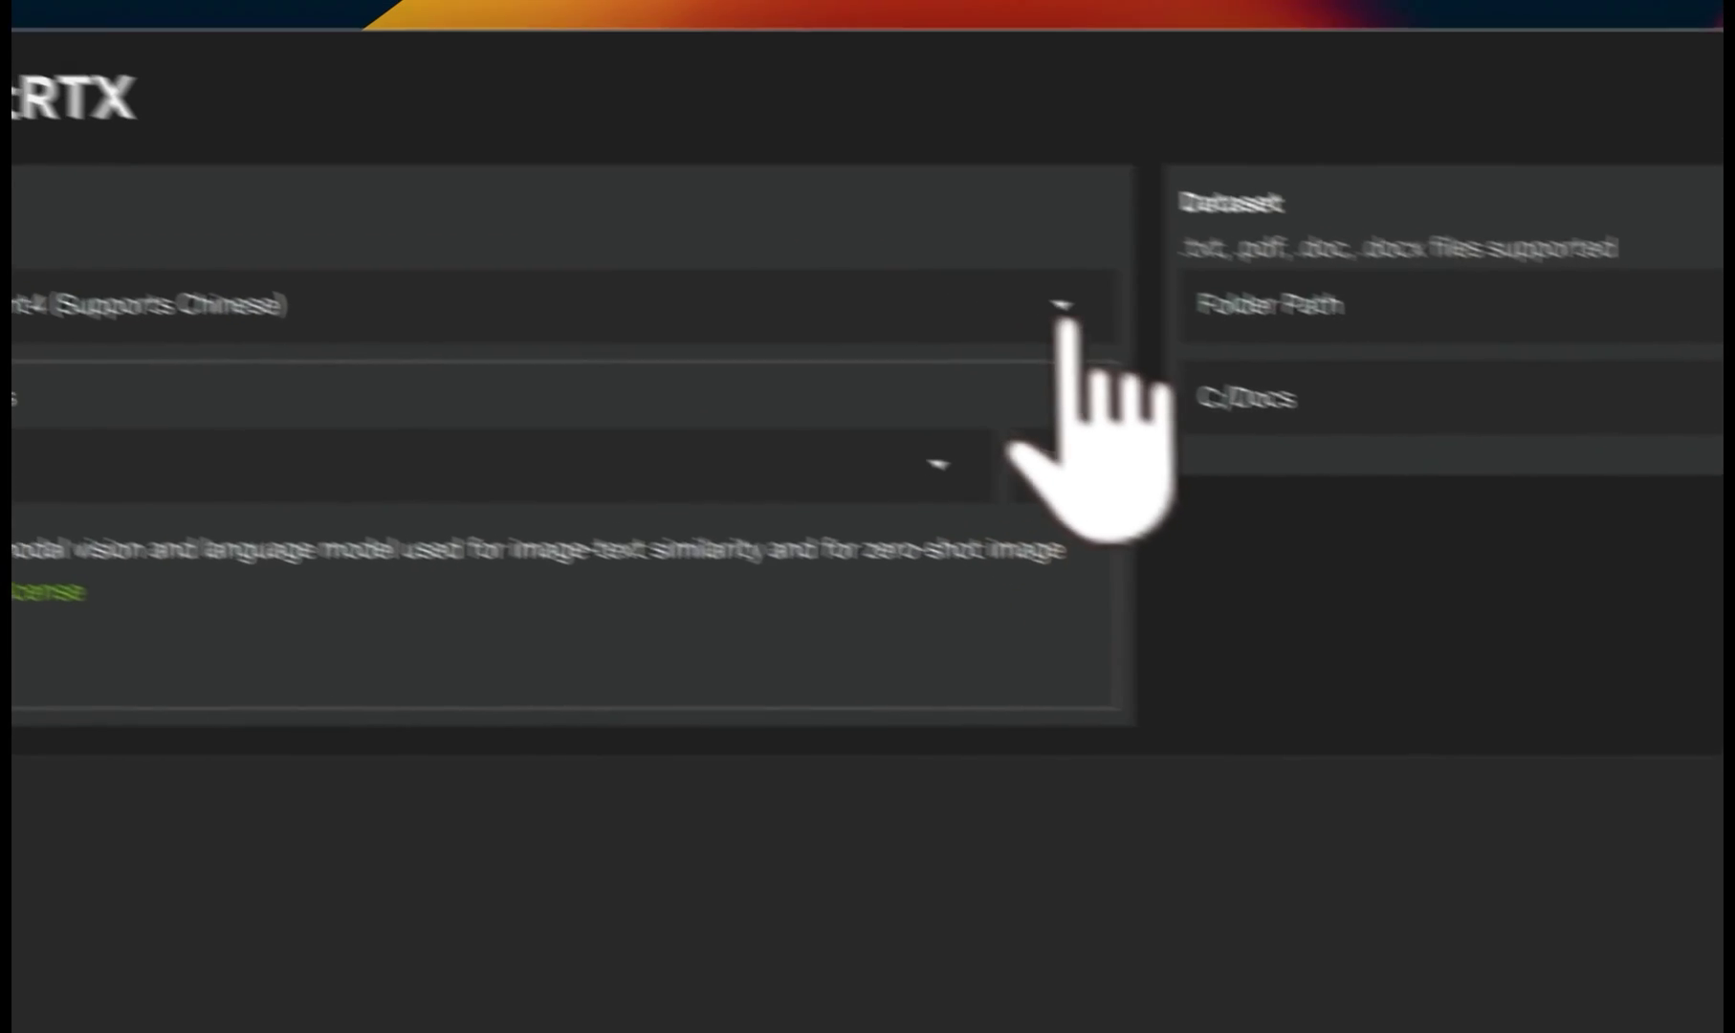
{"action": "left_click", "coordinate": [825, 219]}
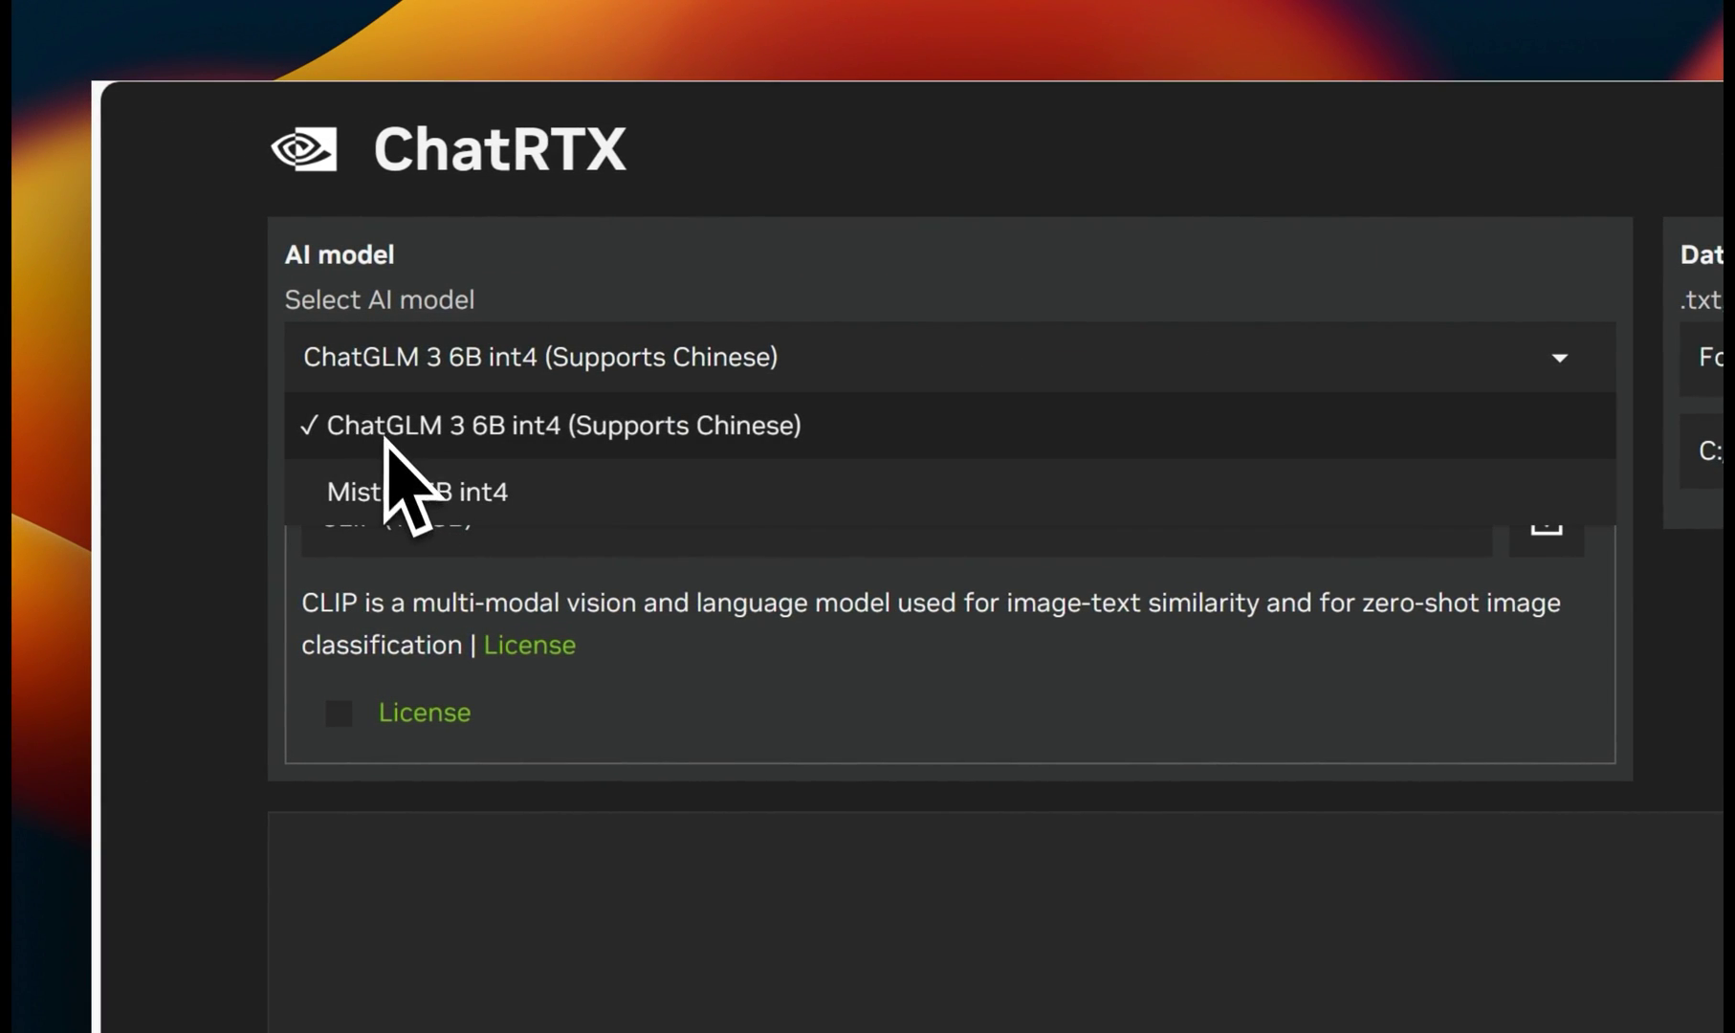
{"action": "left_click", "coordinate": [468, 435]}
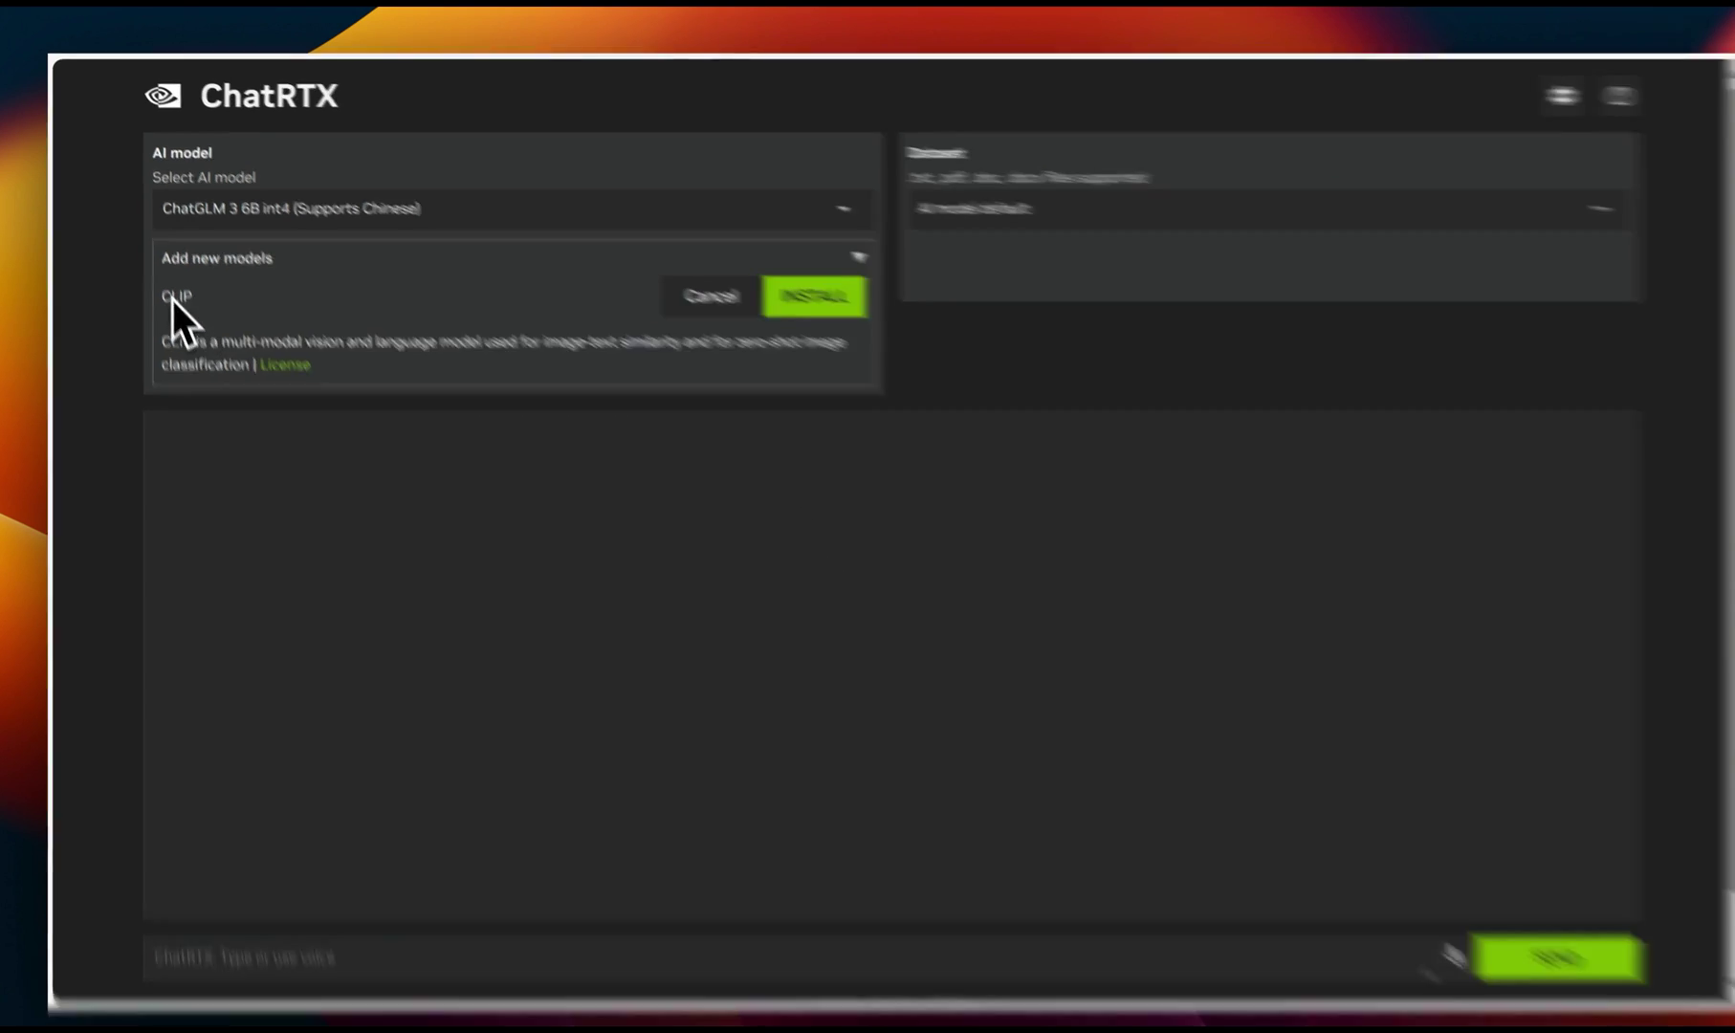
Install the CLIP model, reading the model-replacement warning before confirming with OK.
{"action": "double_click", "coordinate": [172, 291]}
{"action": "left_click", "coordinate": [596, 556]}
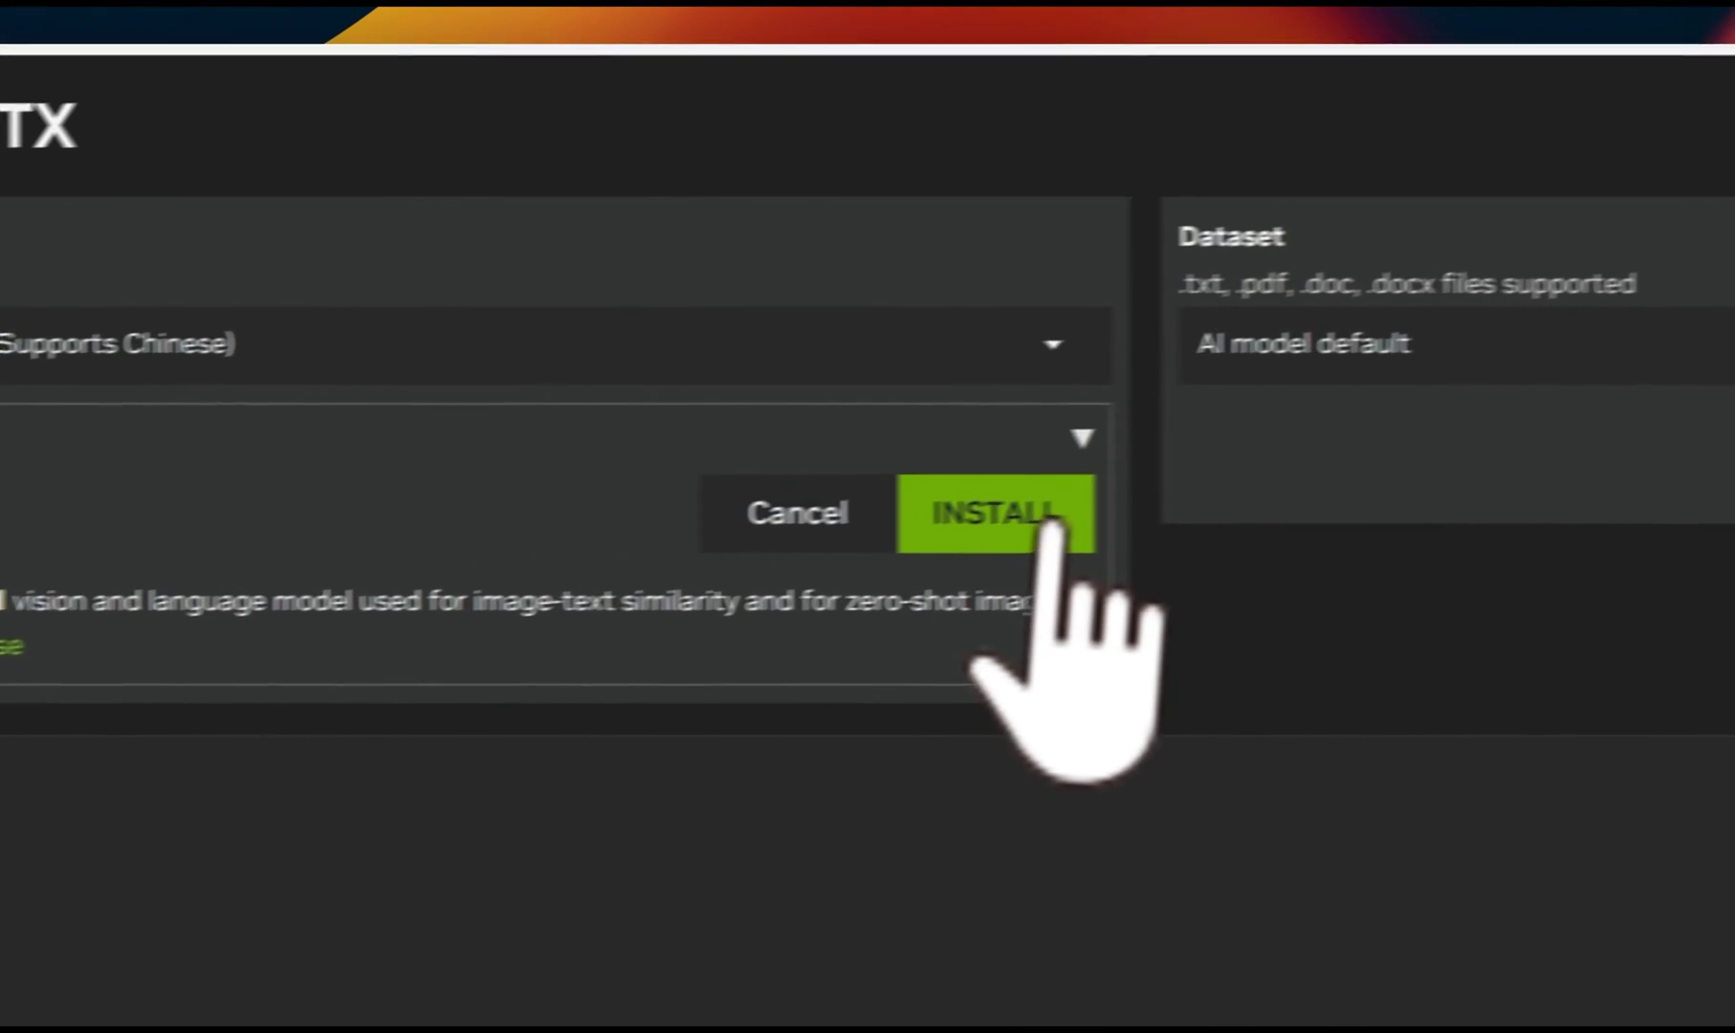
{"action": "left_click", "coordinate": [1524, 454]}
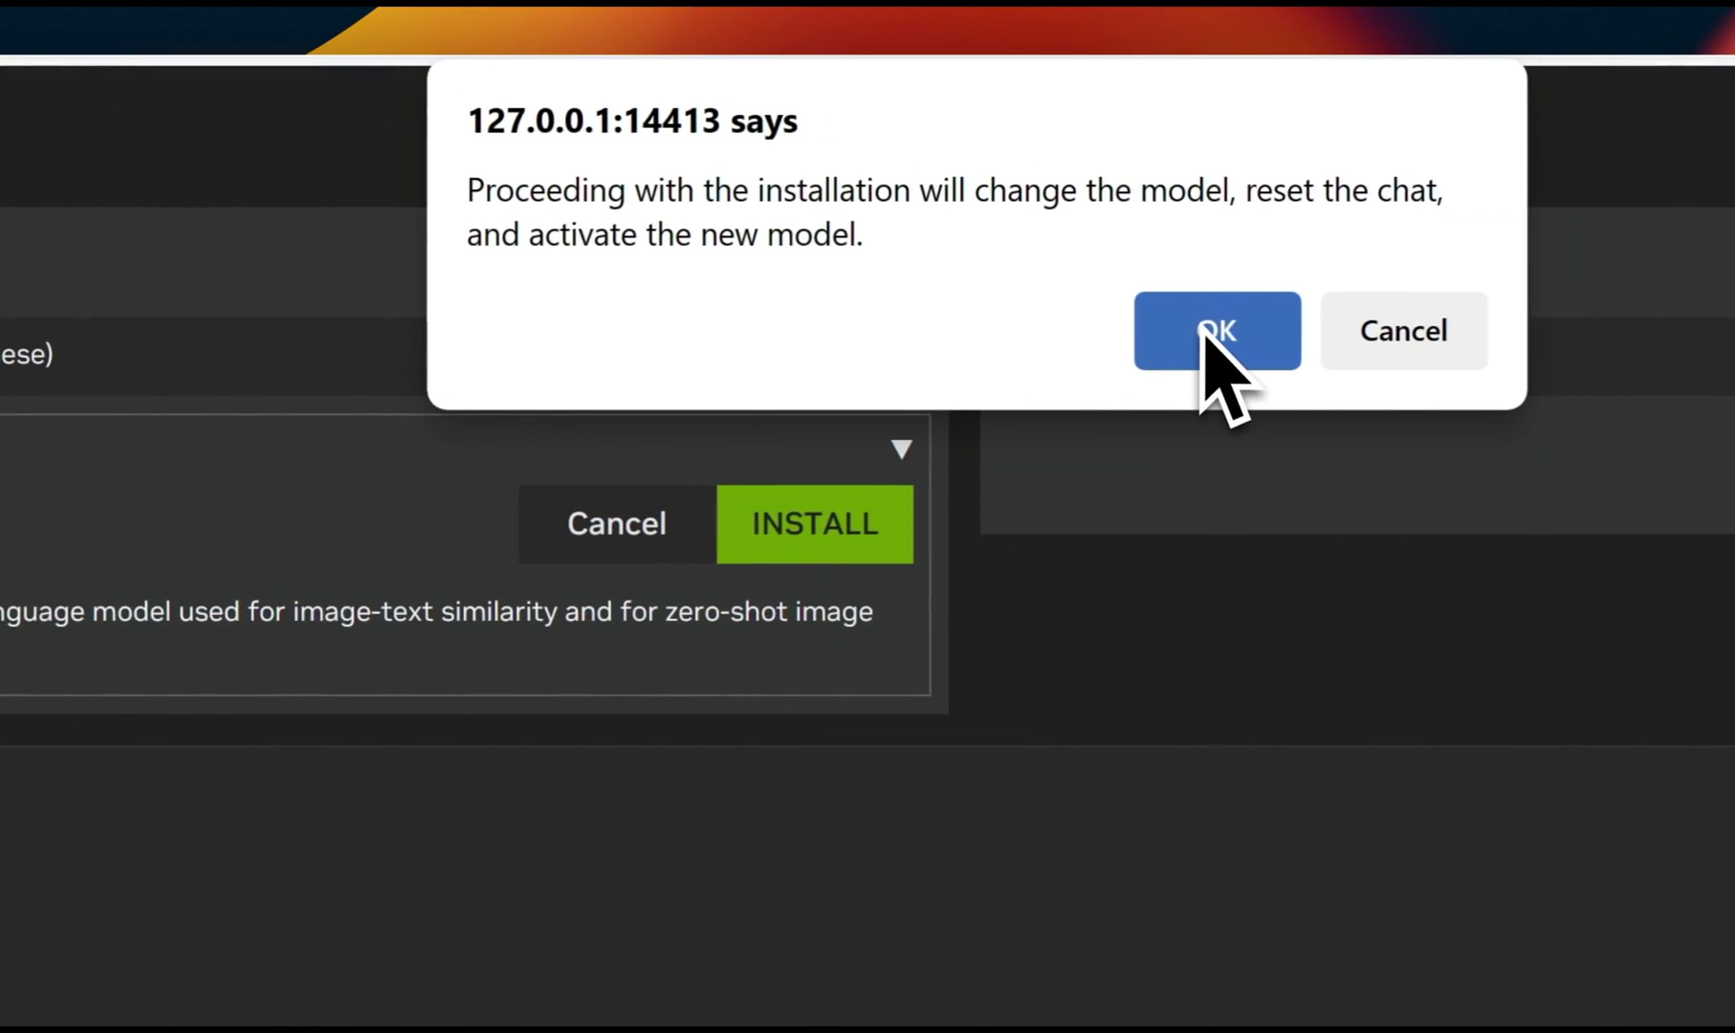
{"action": "left_click_drag", "start_coordinate": [461, 191], "coordinate": [1108, 192]}
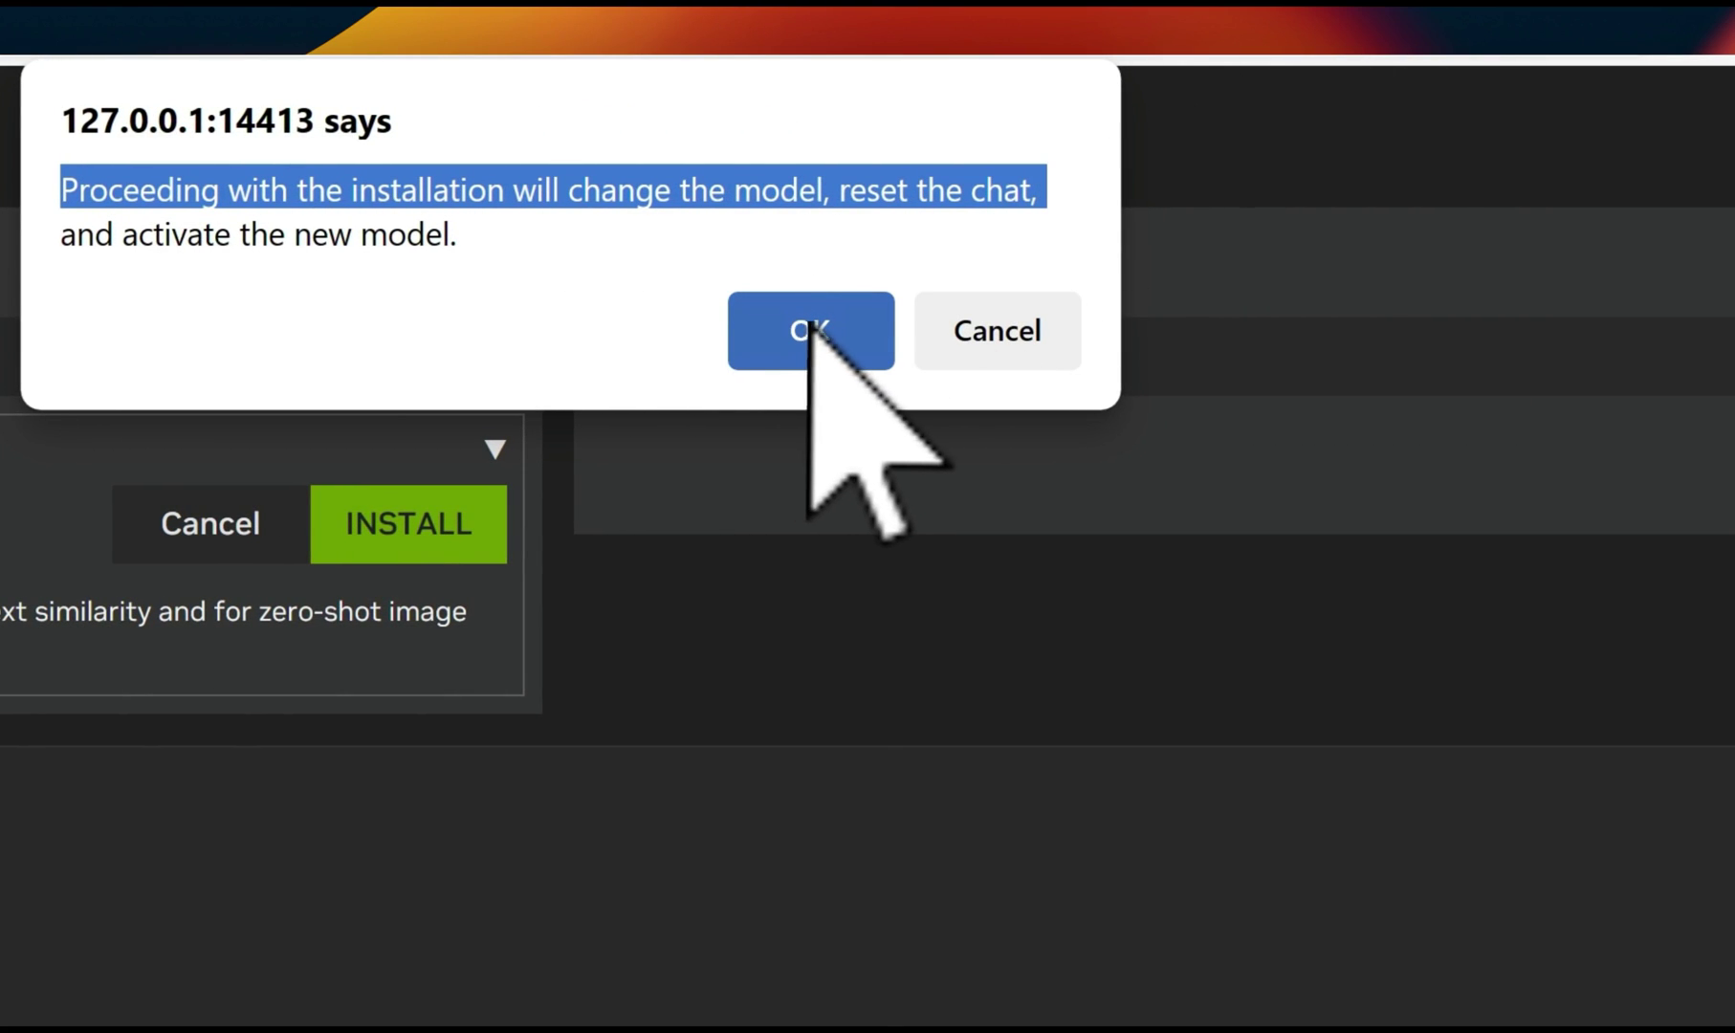
{"action": "left_click", "coordinate": [816, 329]}
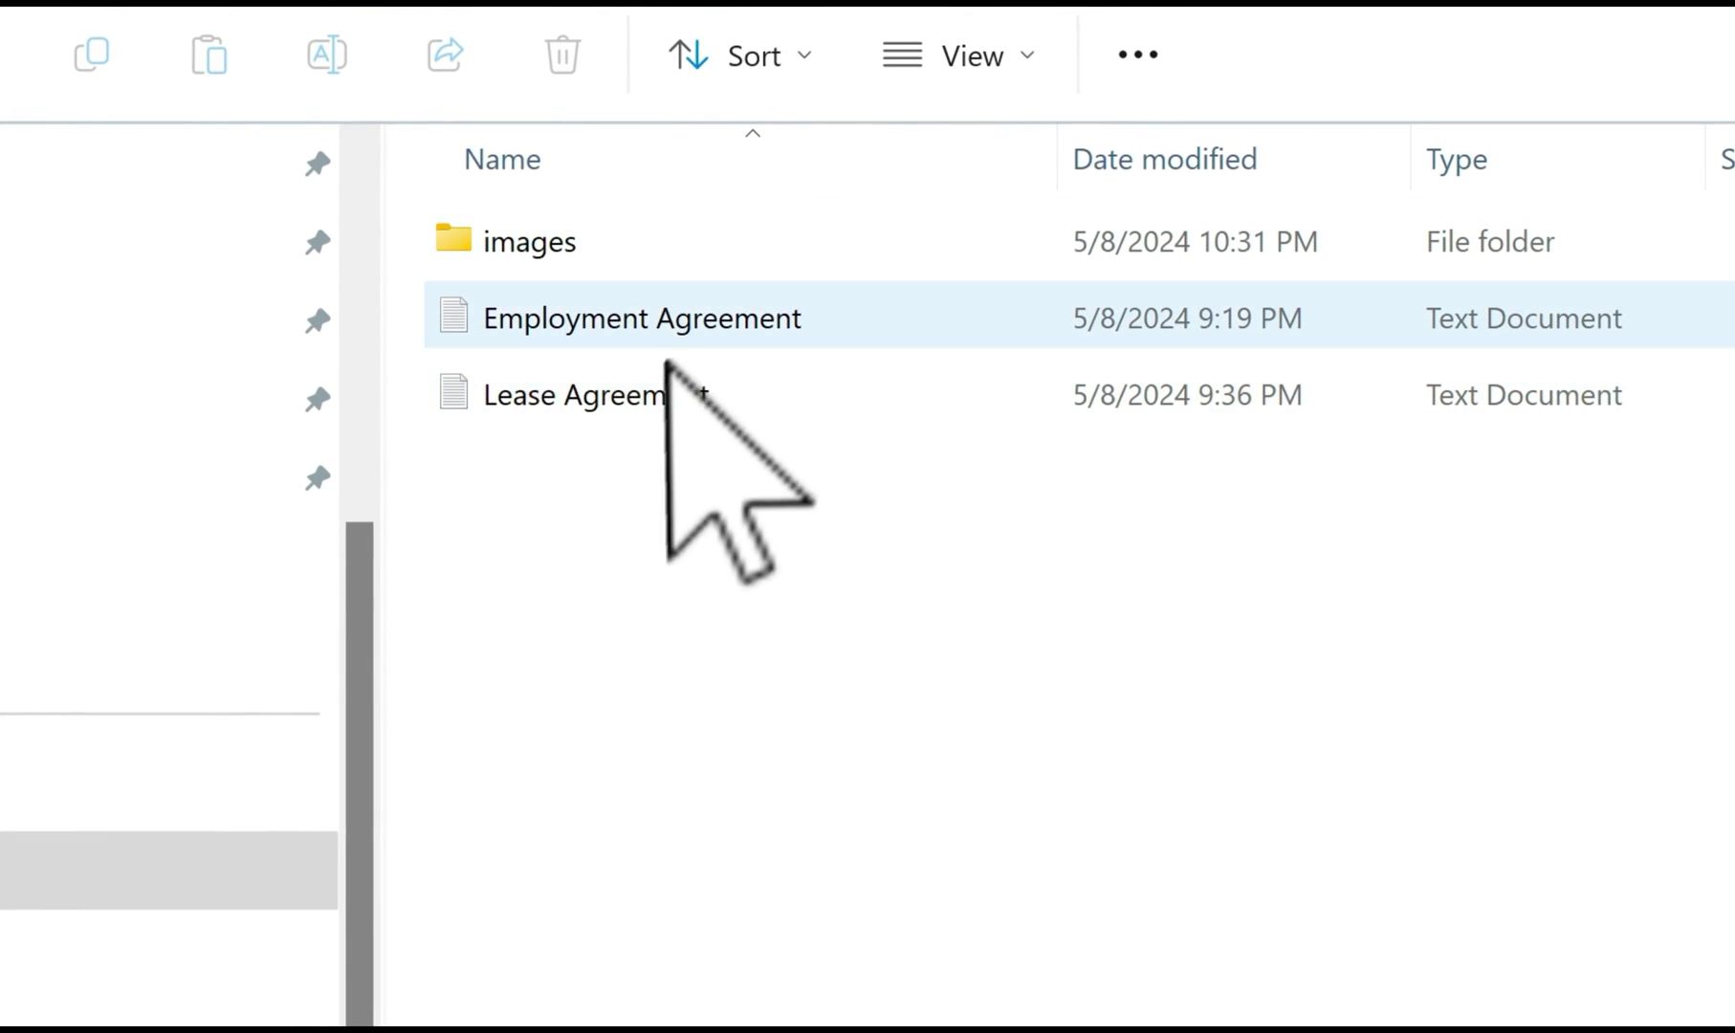
Open the images folder and page through its photos, starting from the llama picture.
{"action": "left_click", "coordinate": [532, 245]}
{"action": "double_click", "coordinate": [532, 243]}
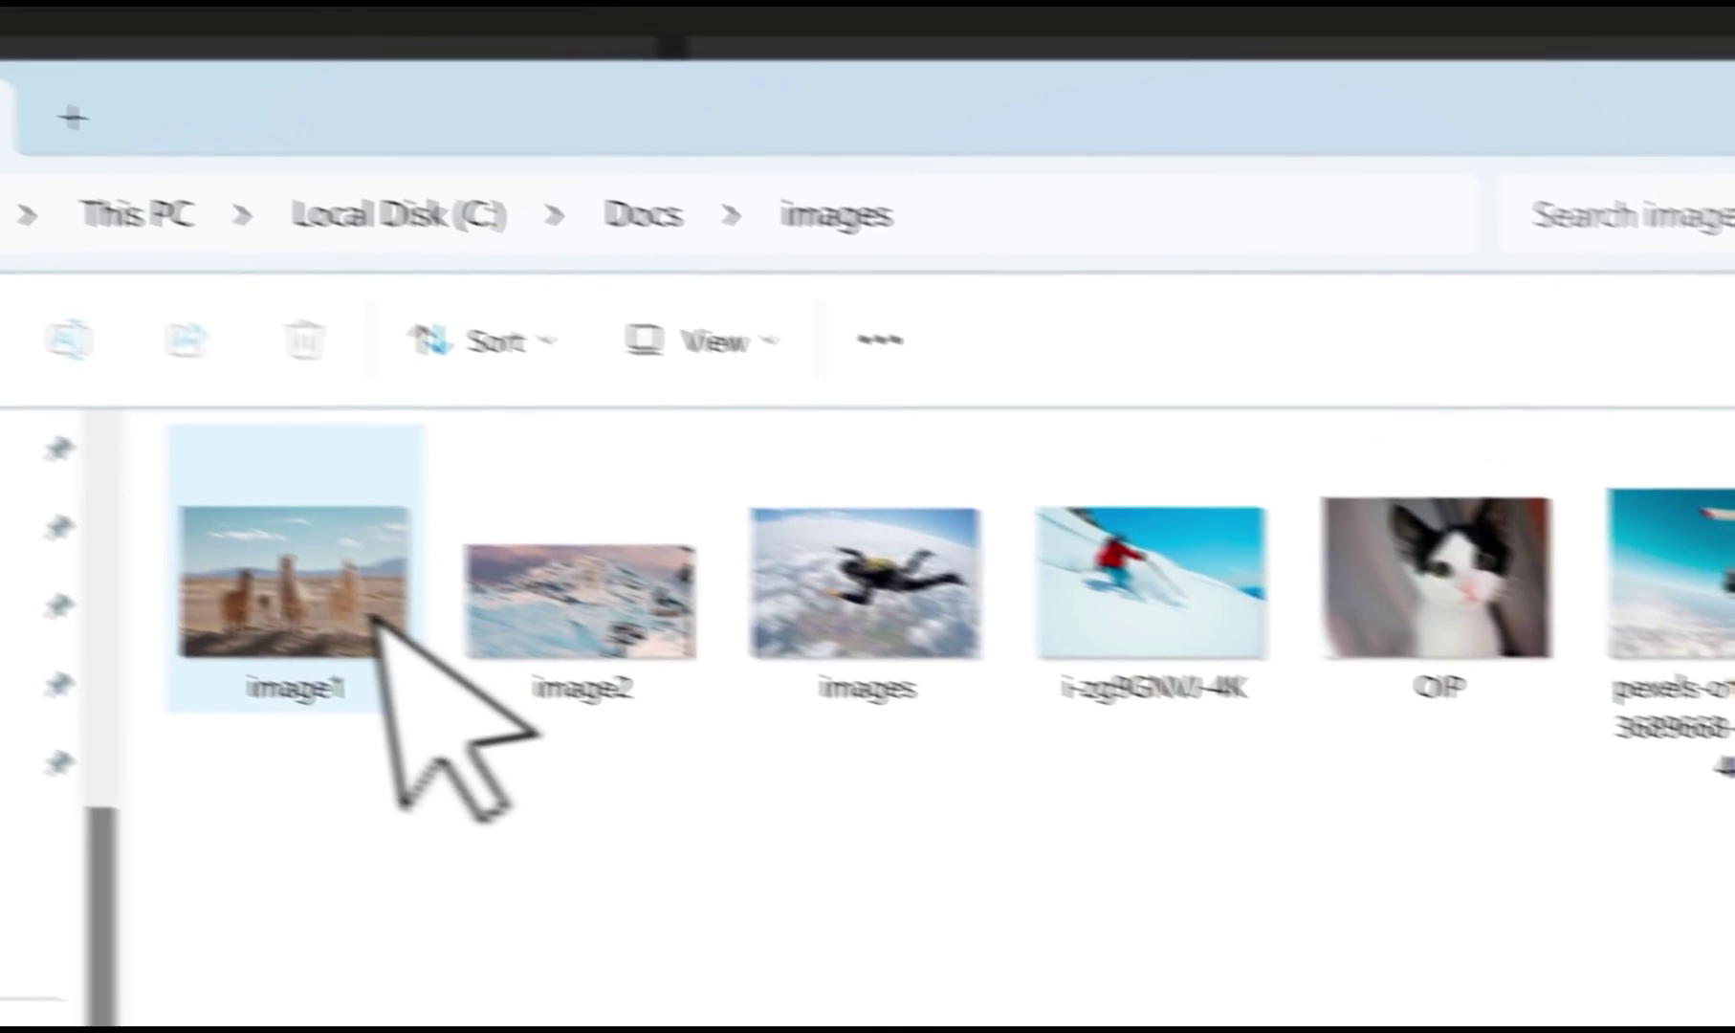
{"action": "double_click", "coordinate": [484, 716]}
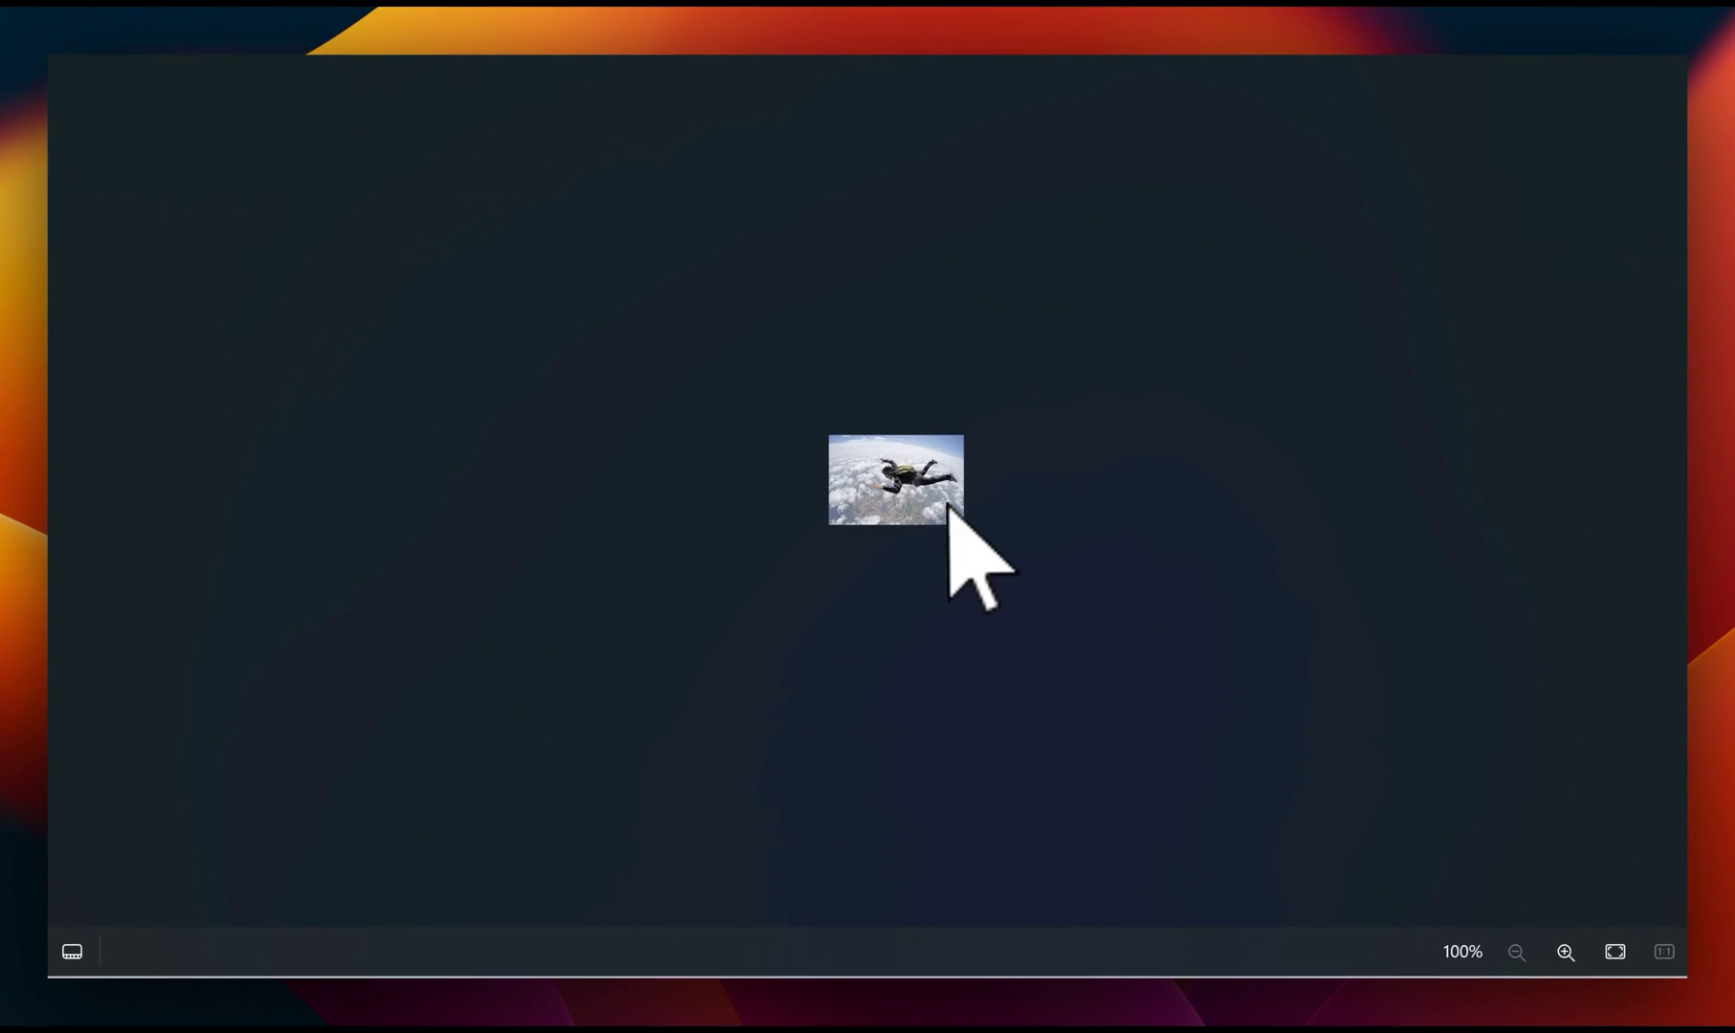
{"action": "key", "text": "Right"}
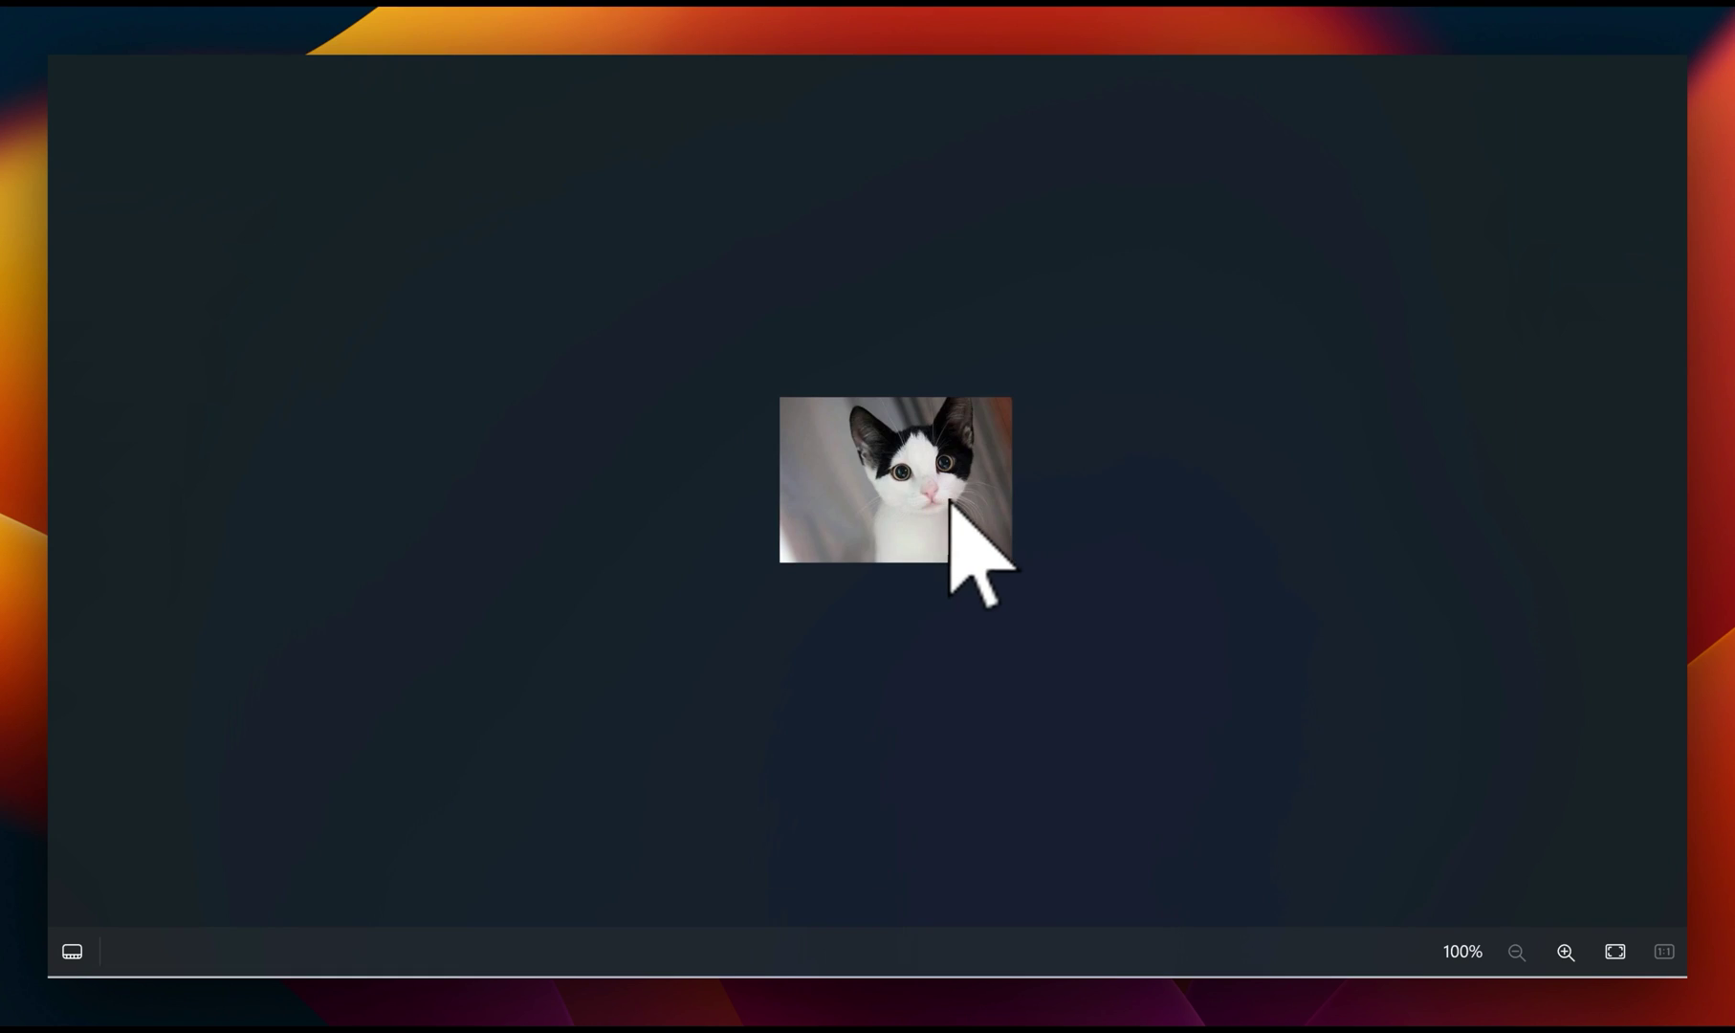
{"action": "key", "text": "Right"}
{"action": "key", "text": "Right"}
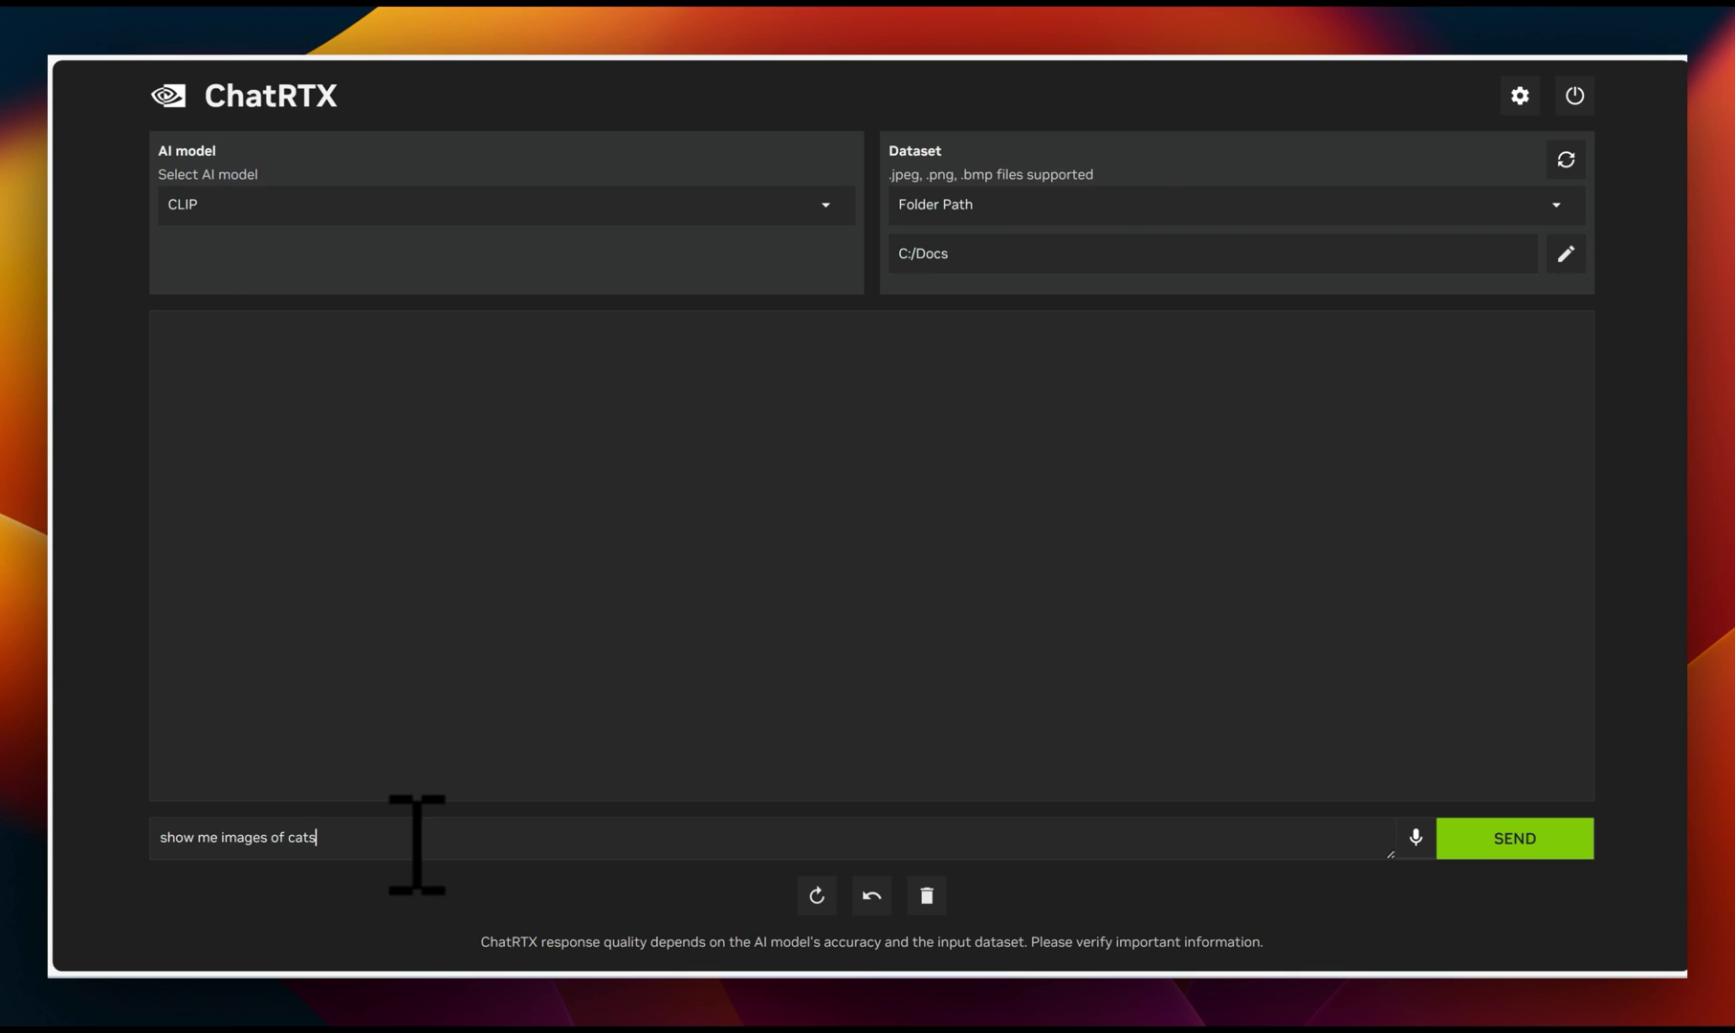
Submit the cats query, preview the black-and-white kitten result, then highlight the Photo and Image Search heading.
{"action": "key", "text": "Return"}
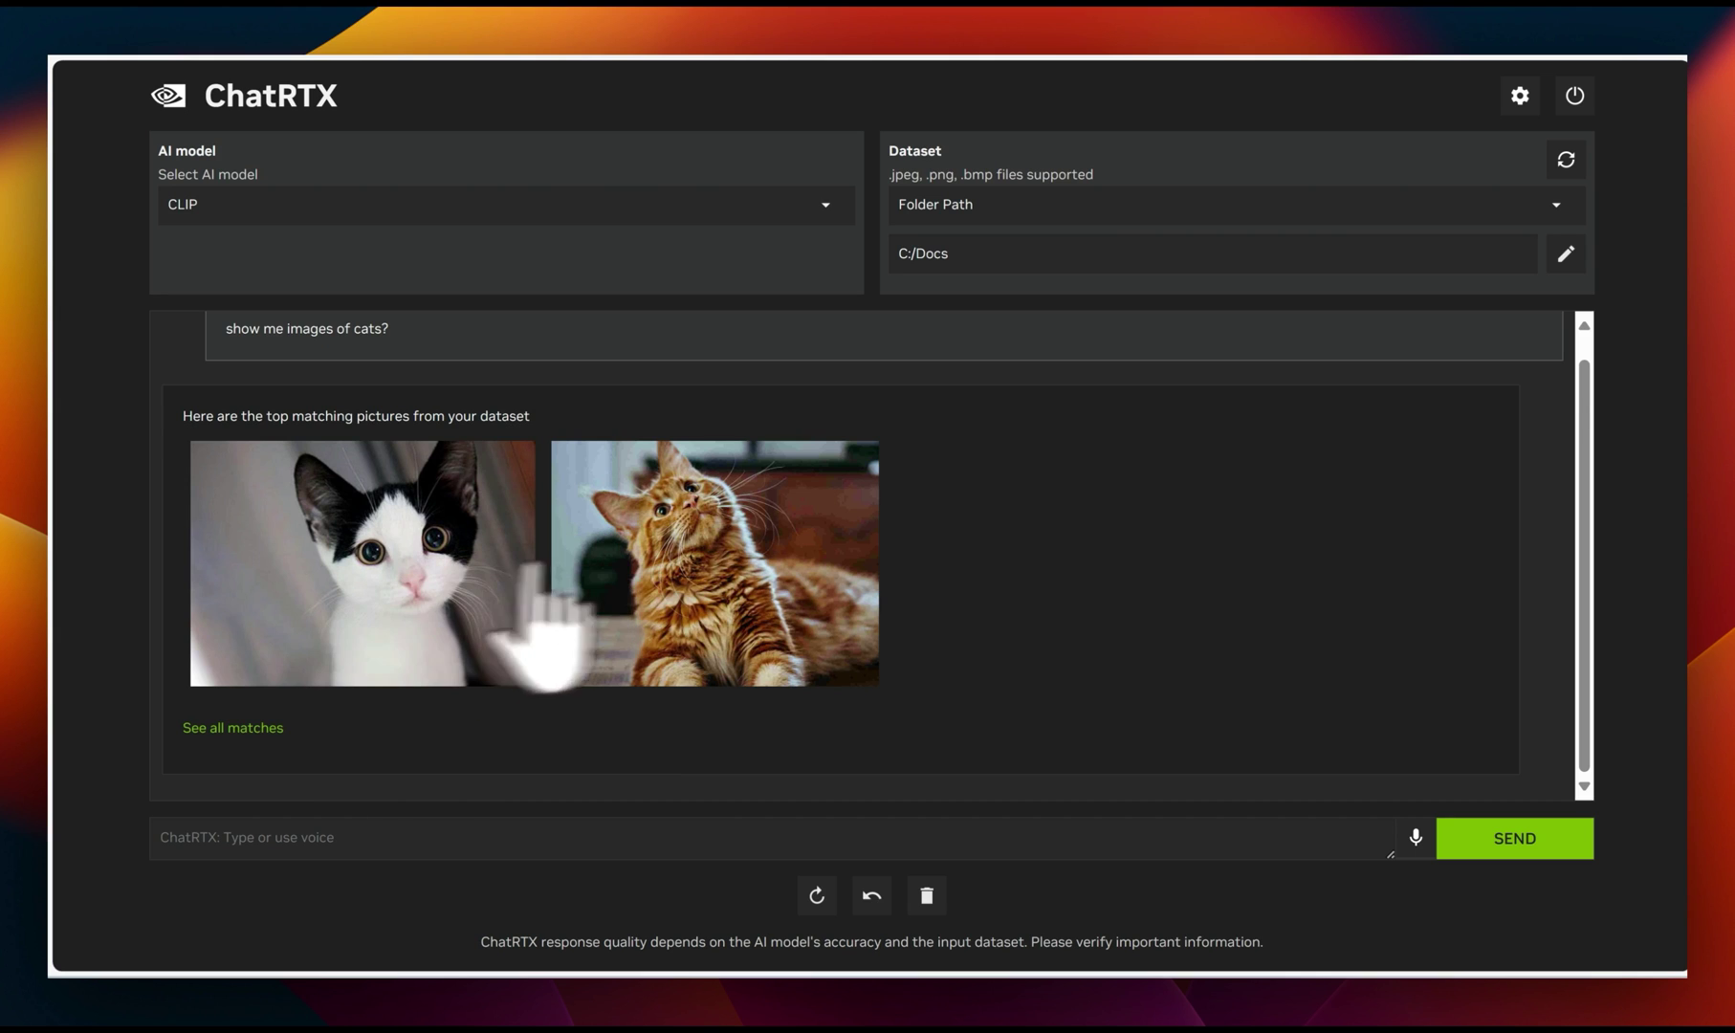
{"action": "left_click", "coordinate": [365, 570]}
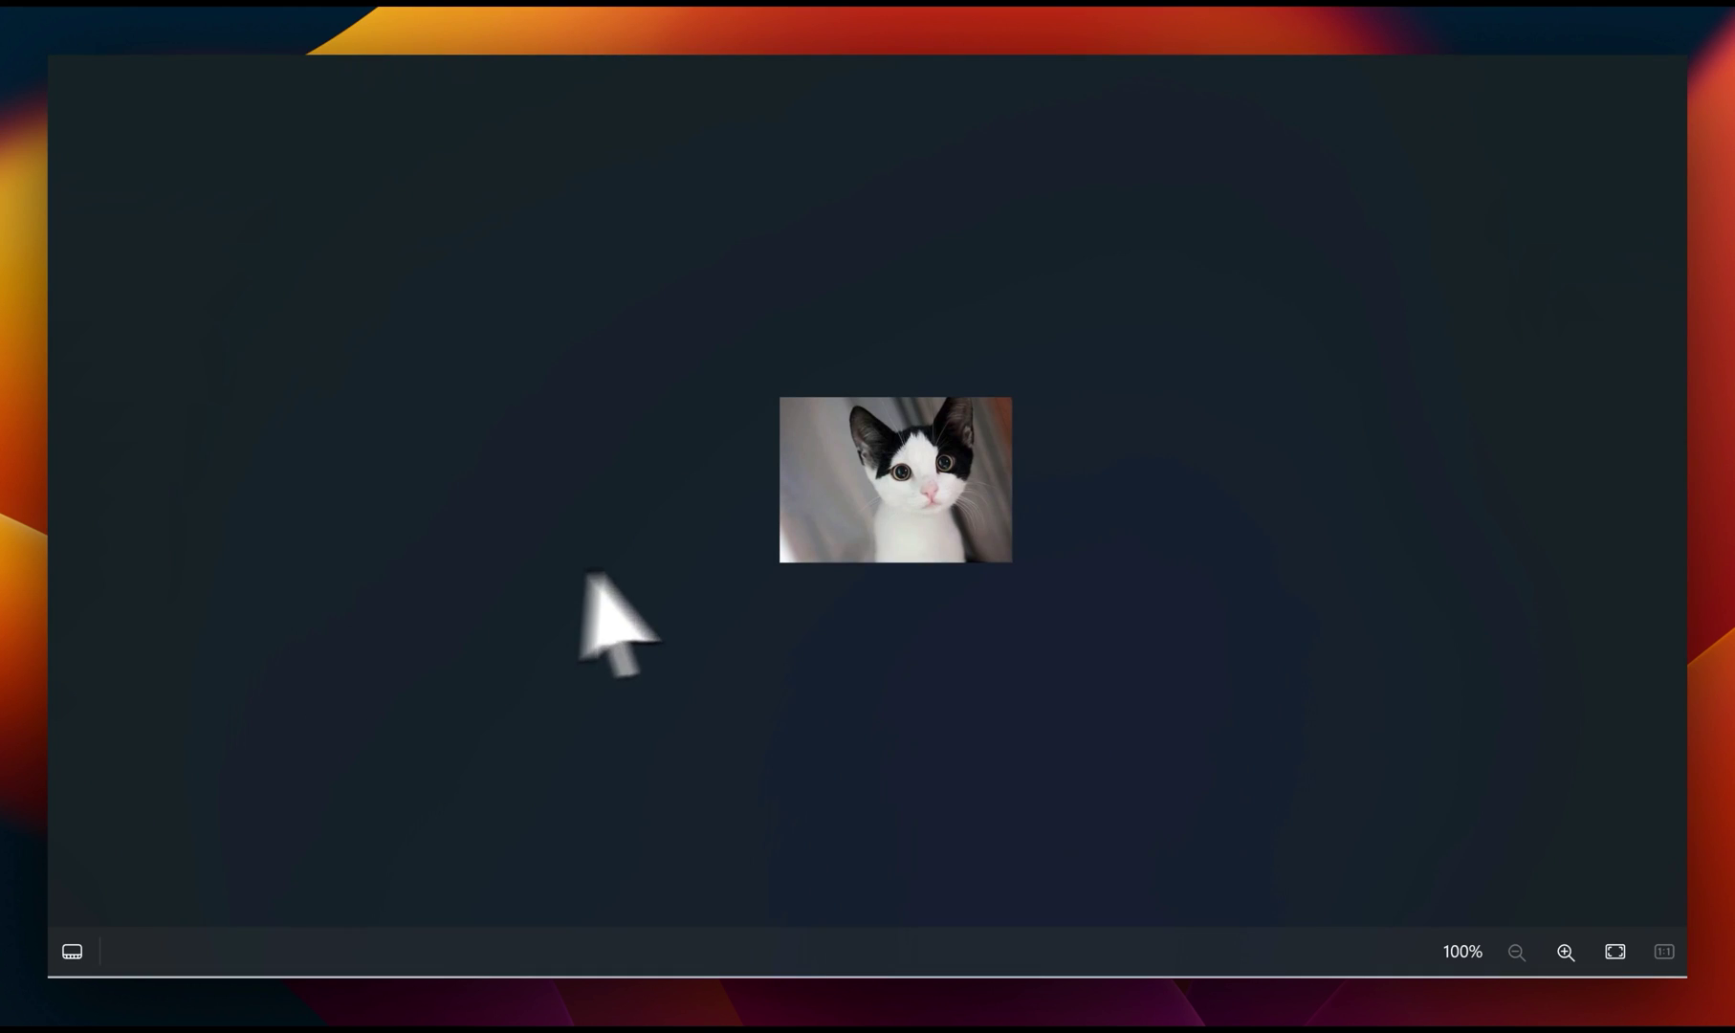
{"action": "left_click", "coordinate": [1718, 41]}
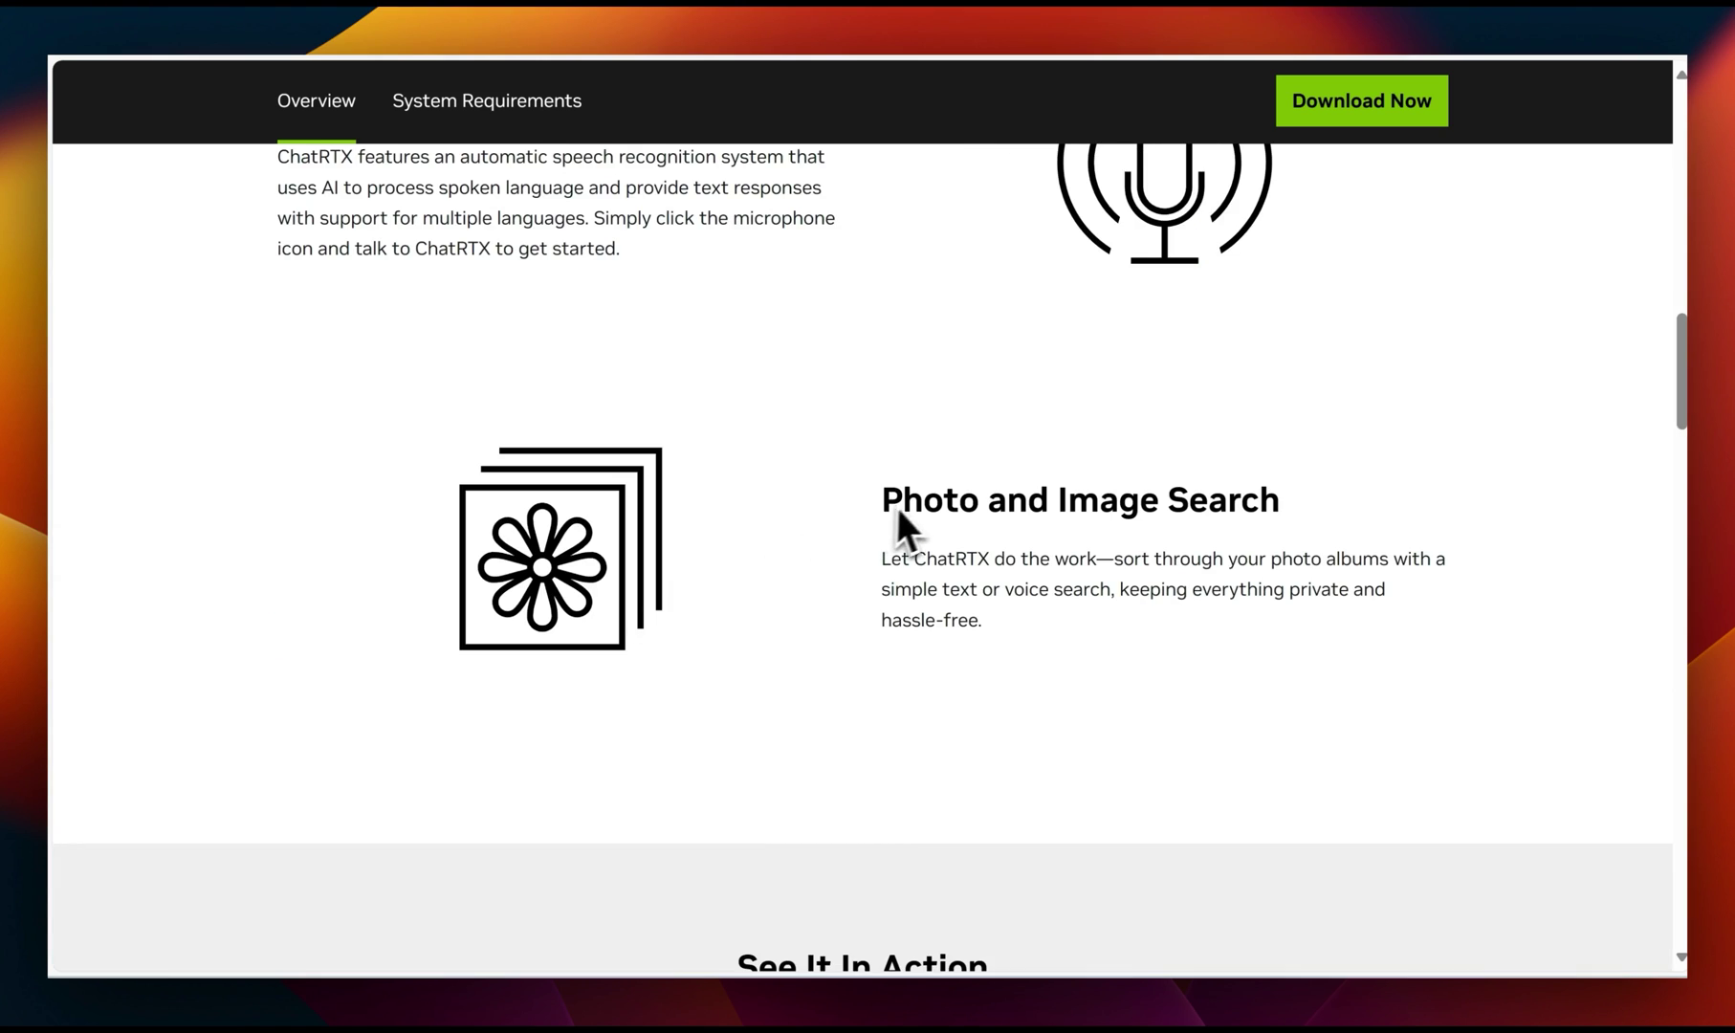
{"action": "left_click_drag", "start_coordinate": [882, 502], "coordinate": [1280, 502]}
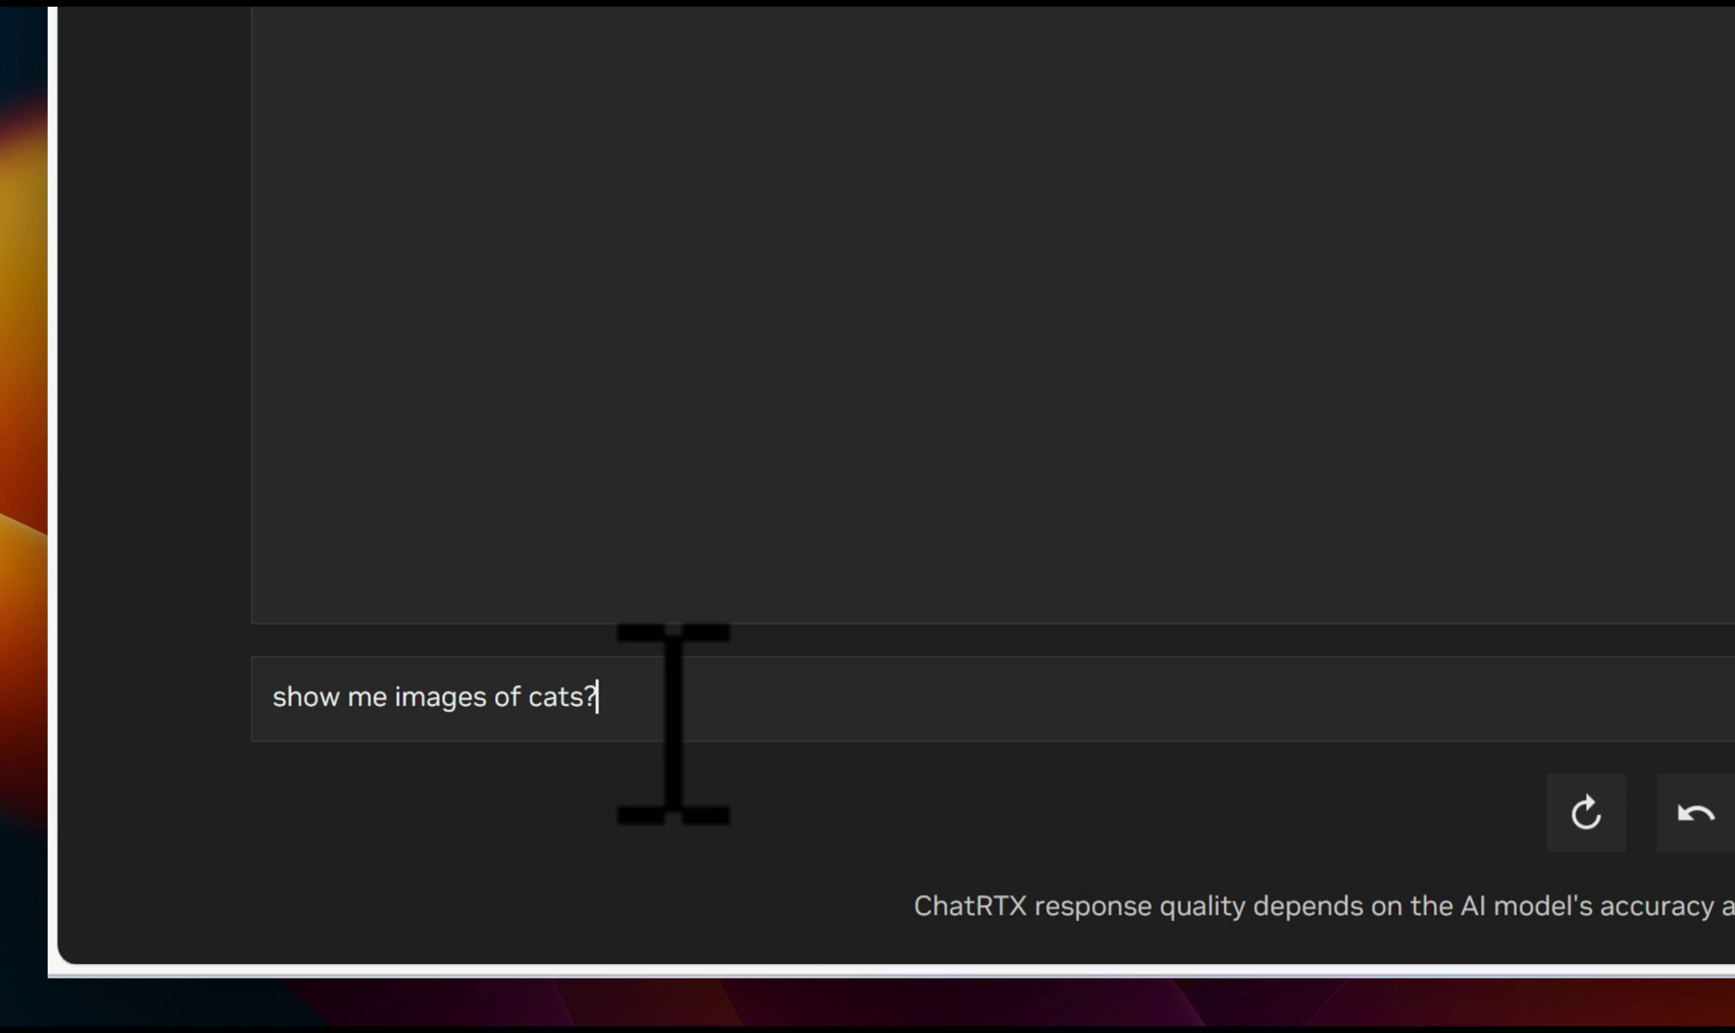
Send the cats query and review the matching cat photos.
{"action": "left_click_drag", "start_coordinate": [610, 697], "coordinate": [231, 697]}
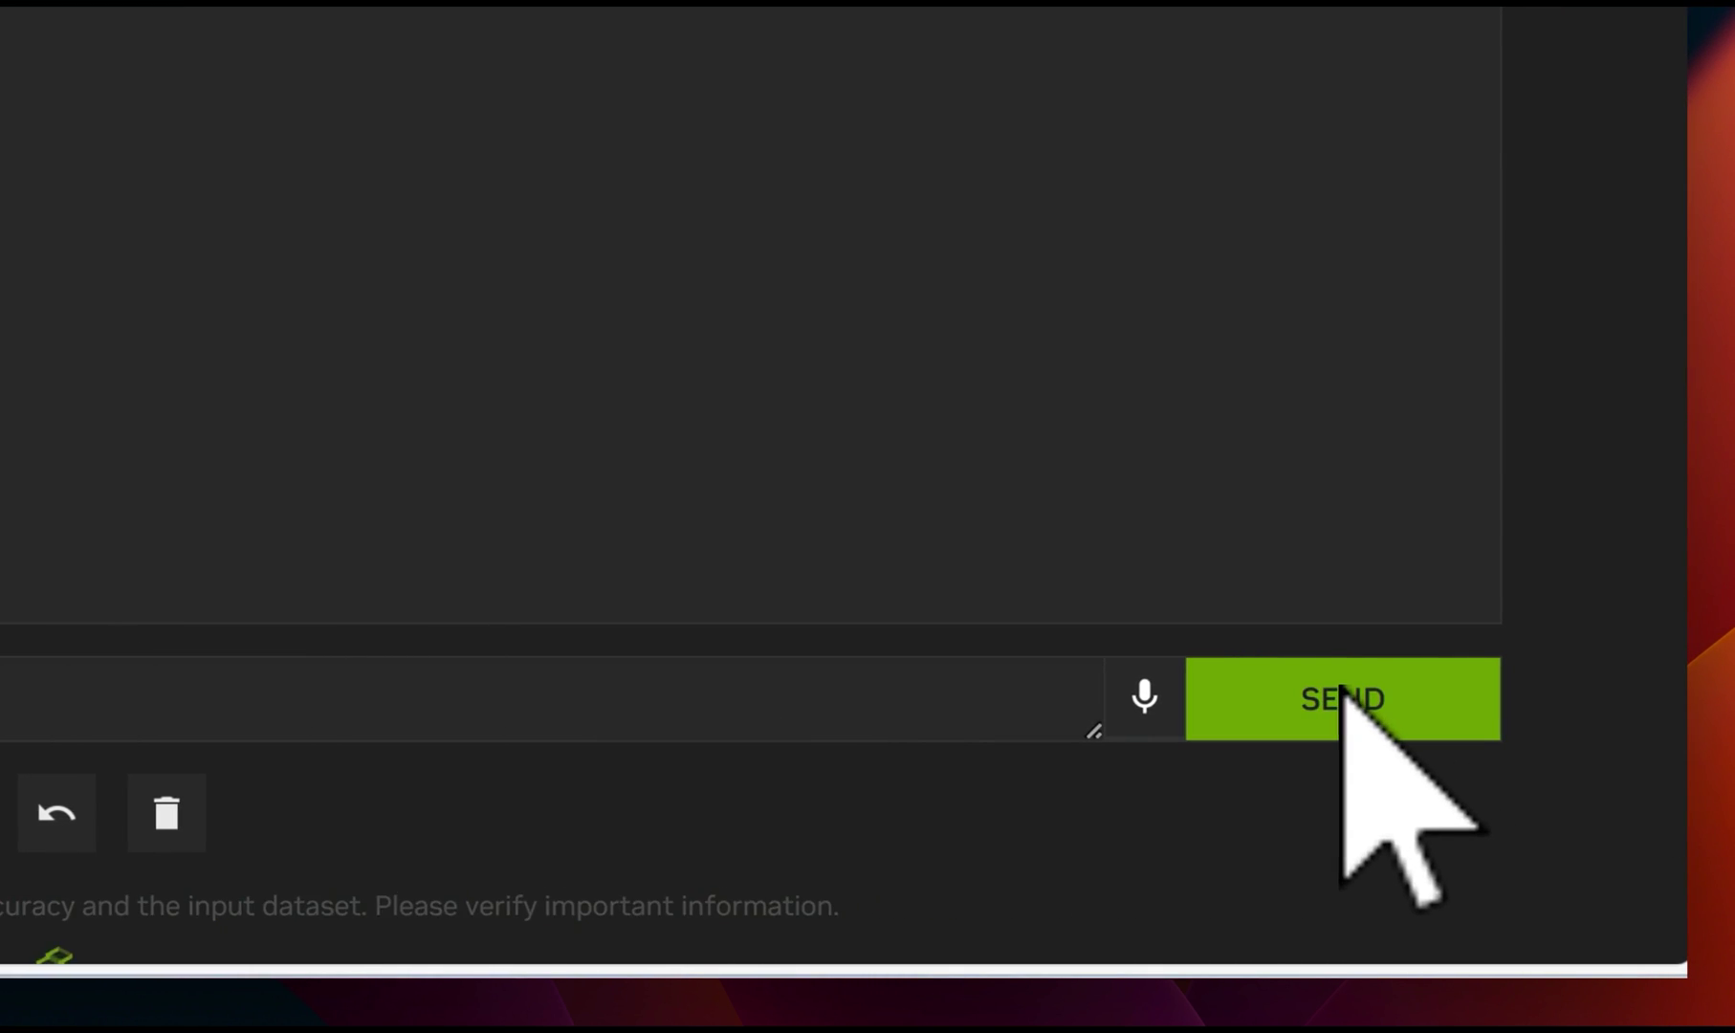
{"action": "left_click", "coordinate": [1347, 711]}
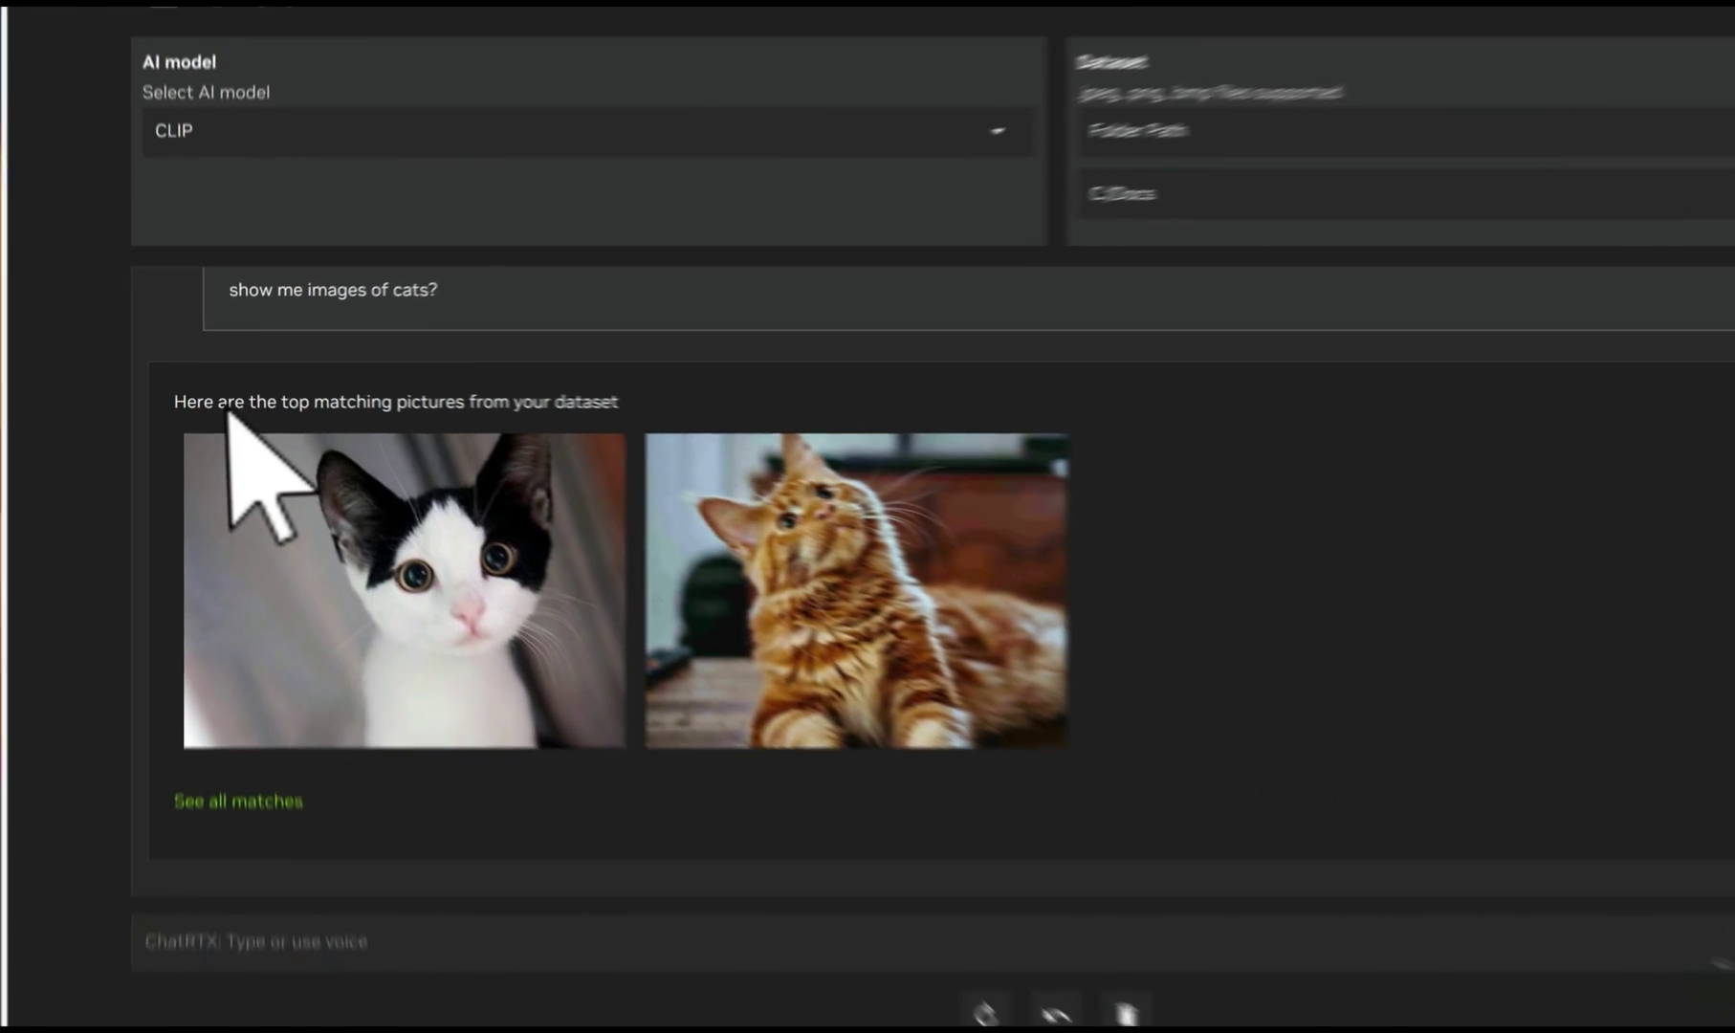
{"action": "left_click_drag", "start_coordinate": [502, 400], "coordinate": [619, 402]}
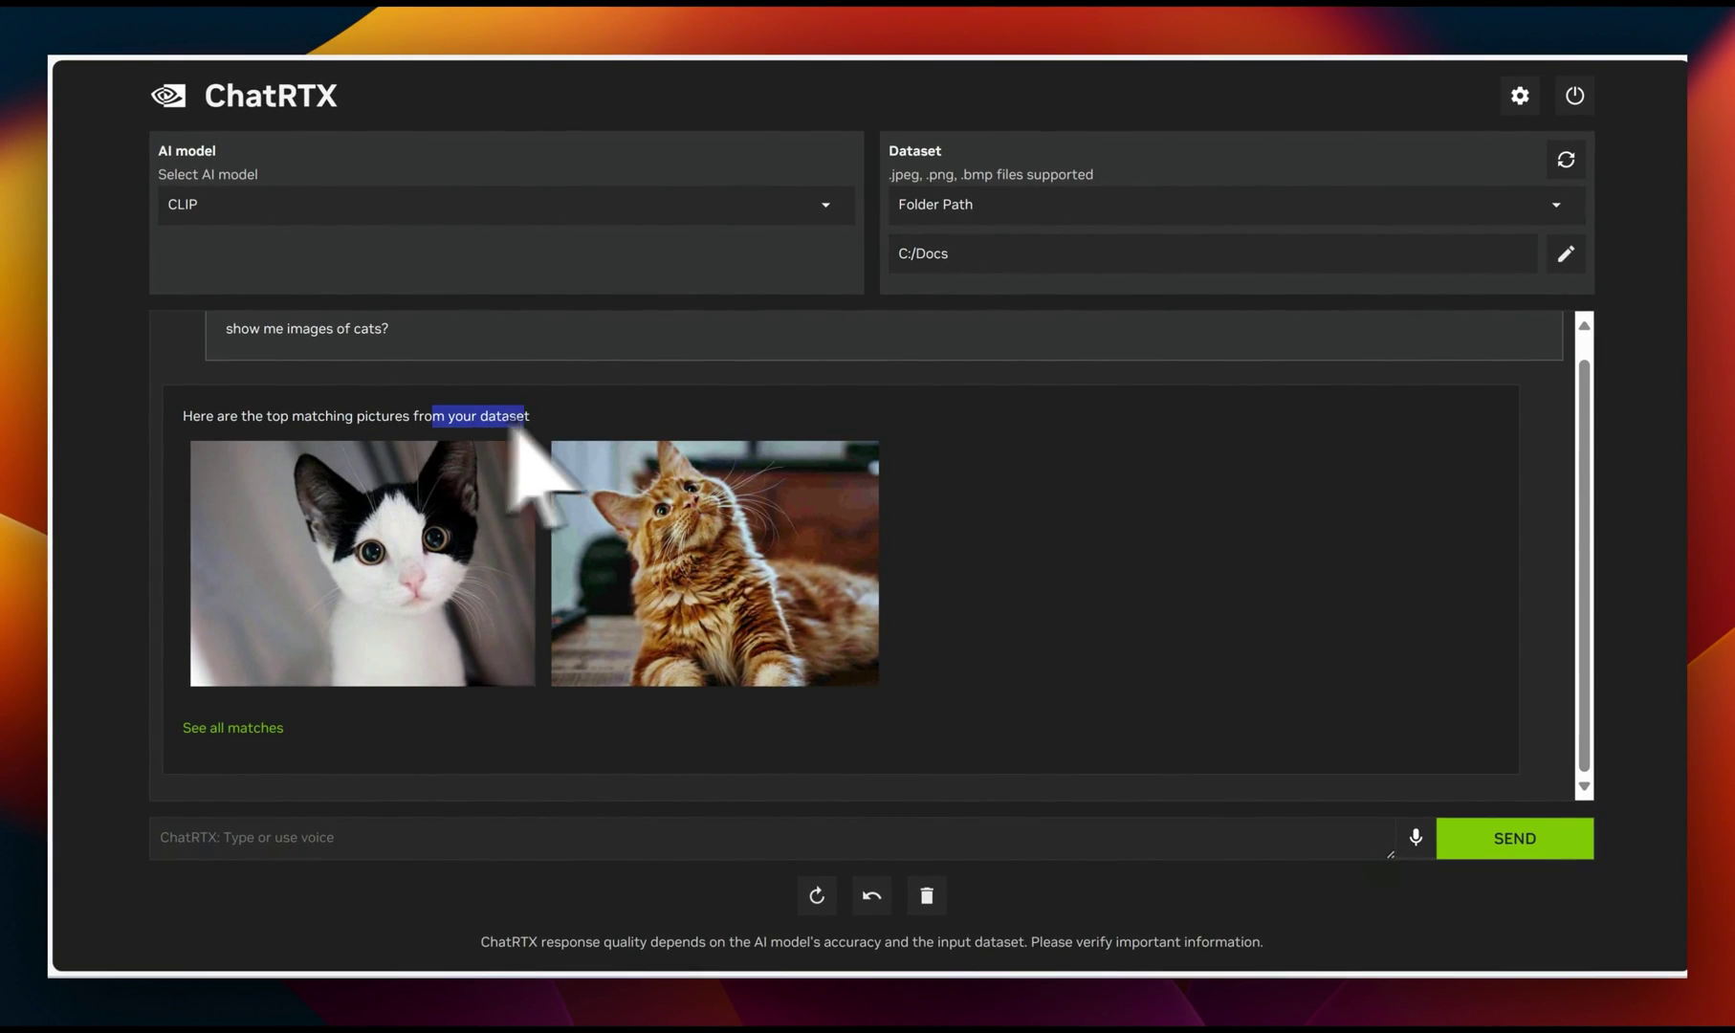
{"action": "left_click", "coordinate": [531, 489]}
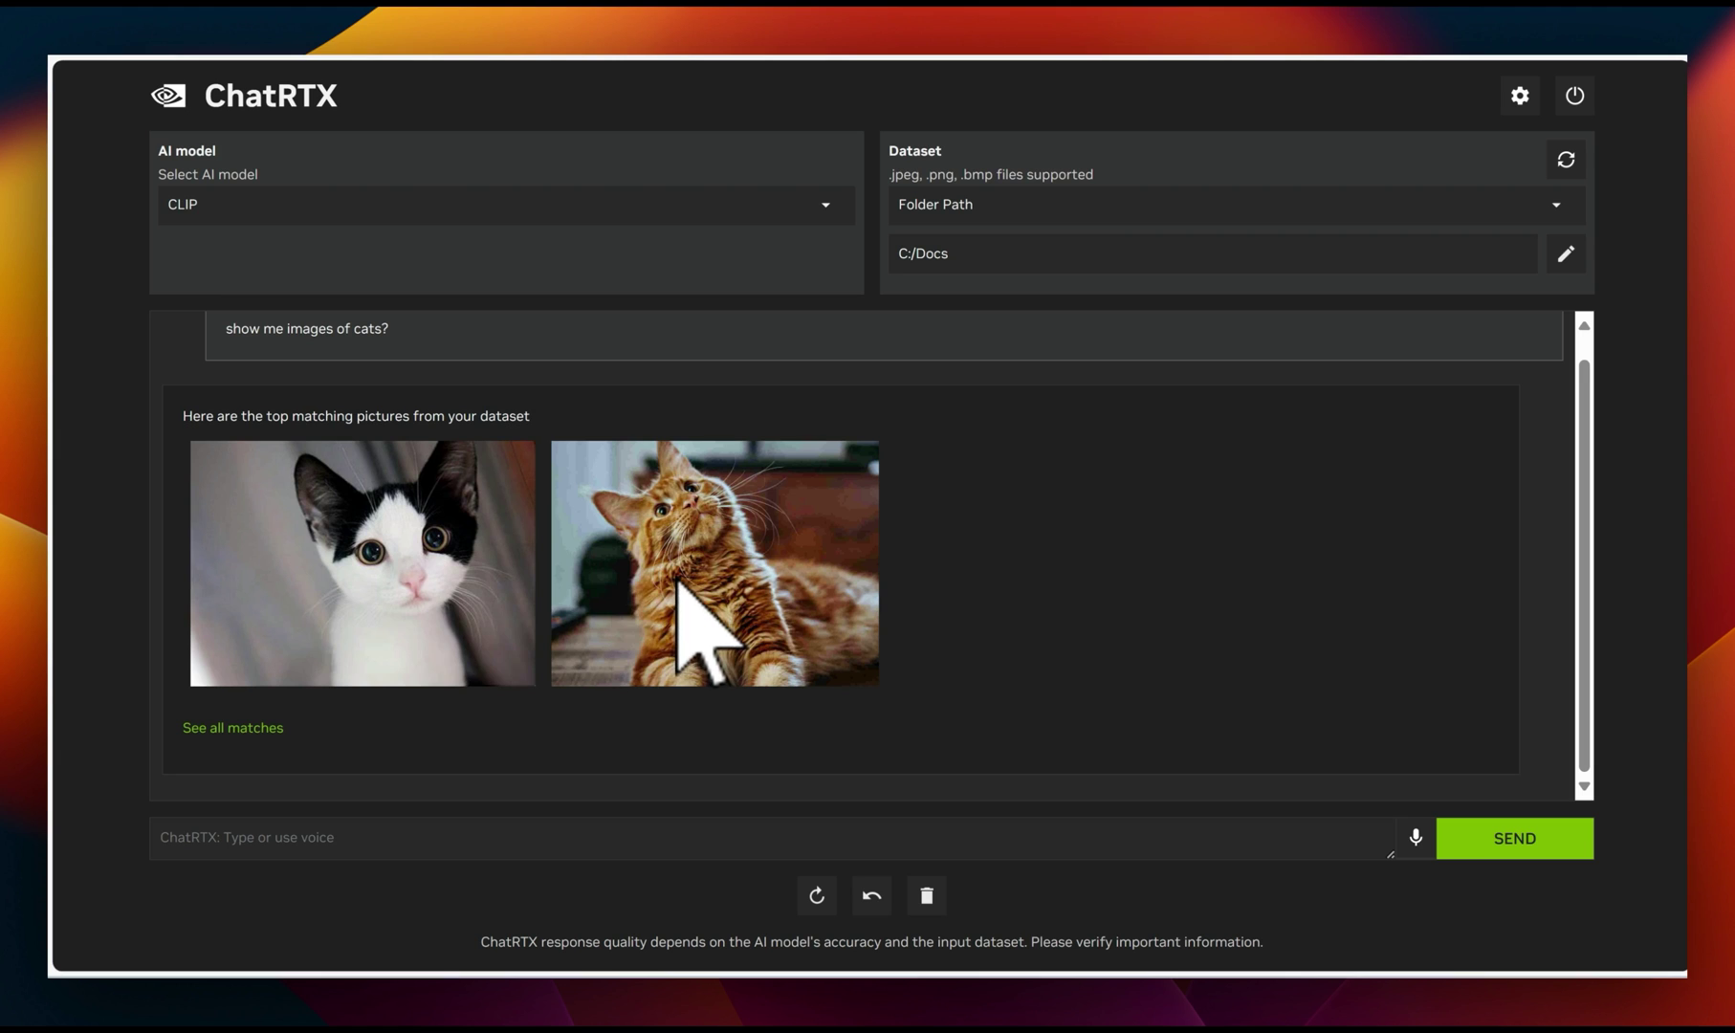
Paste the sky diving image query into the chat field.
{"action": "left_click", "coordinate": [447, 837]}
{"action": "type", "text": "show me images of person sky diving."}
{"action": "left_click_drag", "start_coordinate": [396, 835], "coordinate": [158, 836]}
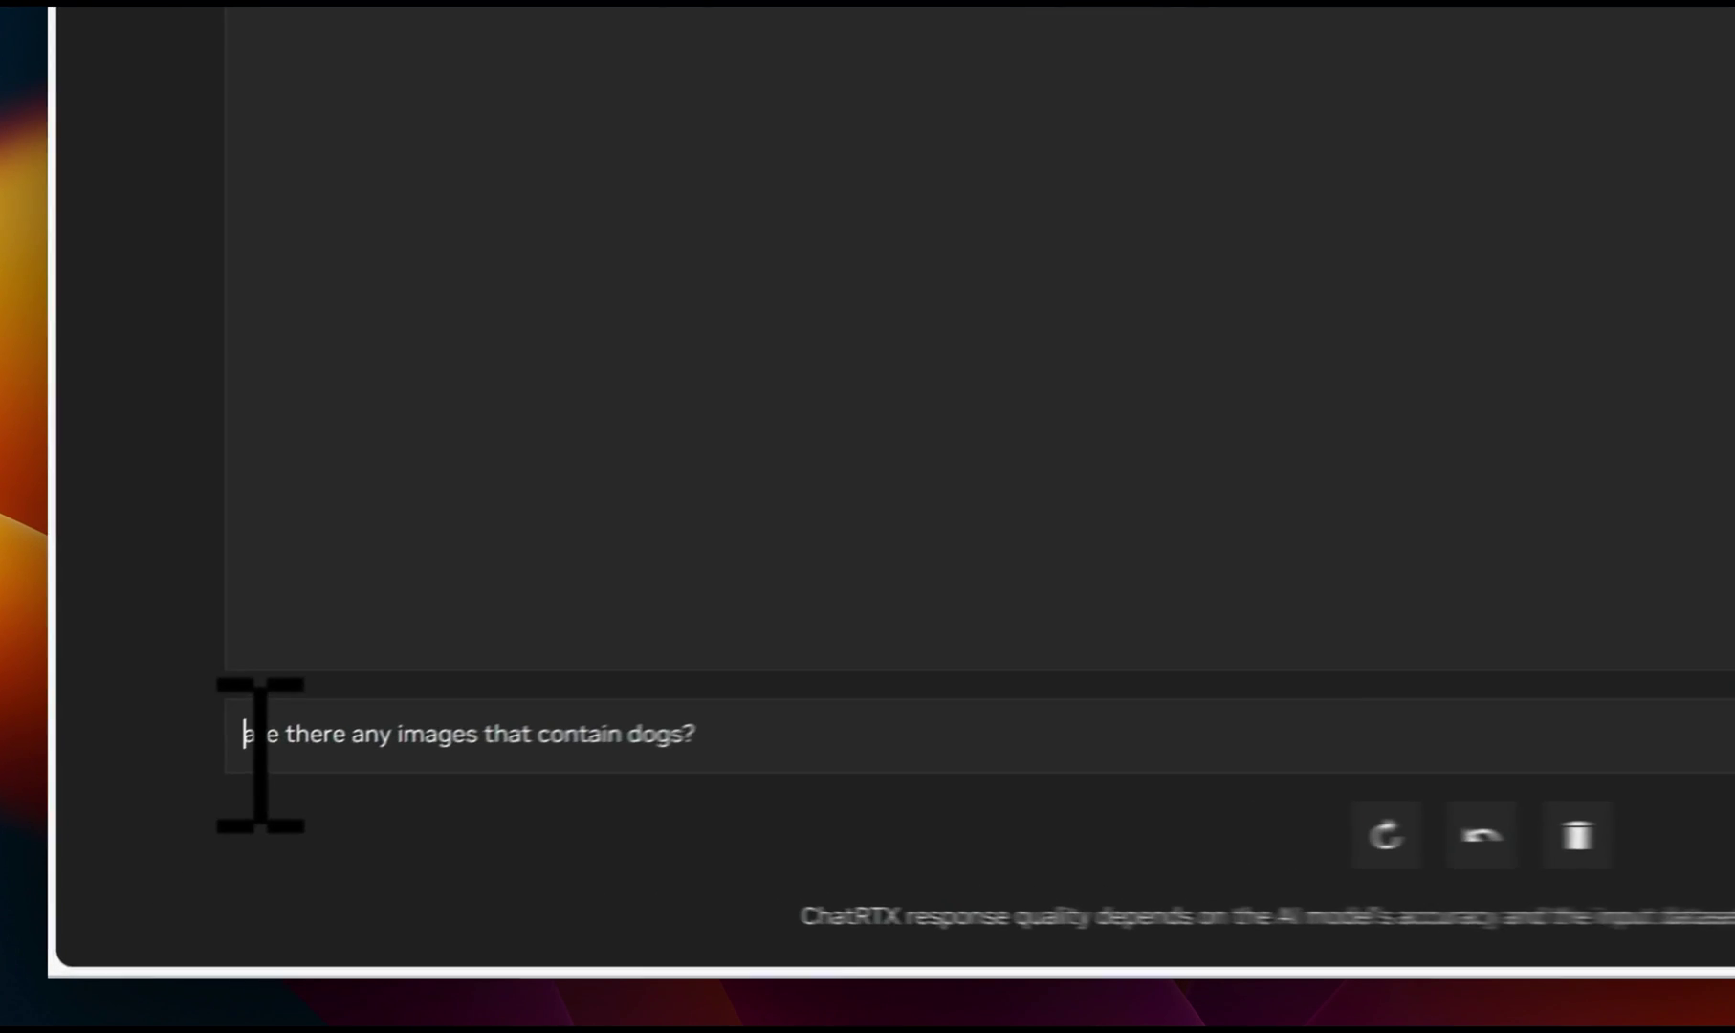
Select the dogs query text and highlight the response's opening sentence.
{"action": "left_click_drag", "start_coordinate": [163, 837], "coordinate": [473, 836]}
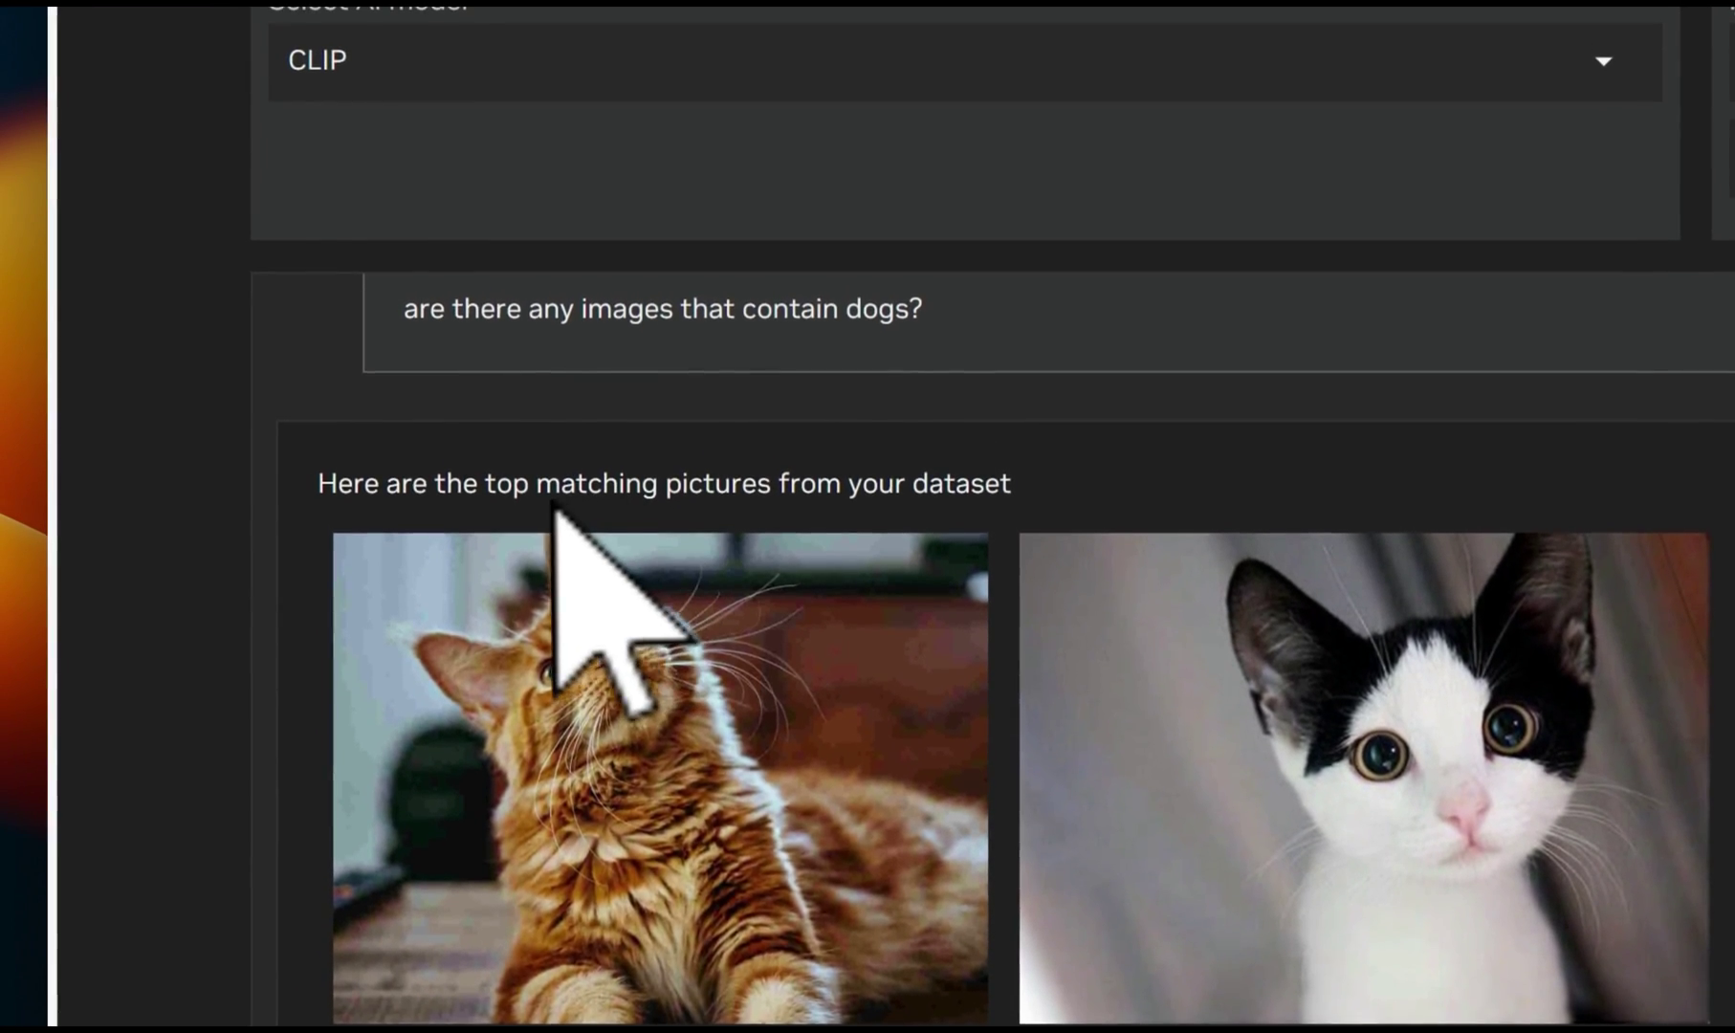
{"action": "left_click_drag", "start_coordinate": [277, 420], "coordinate": [458, 423]}
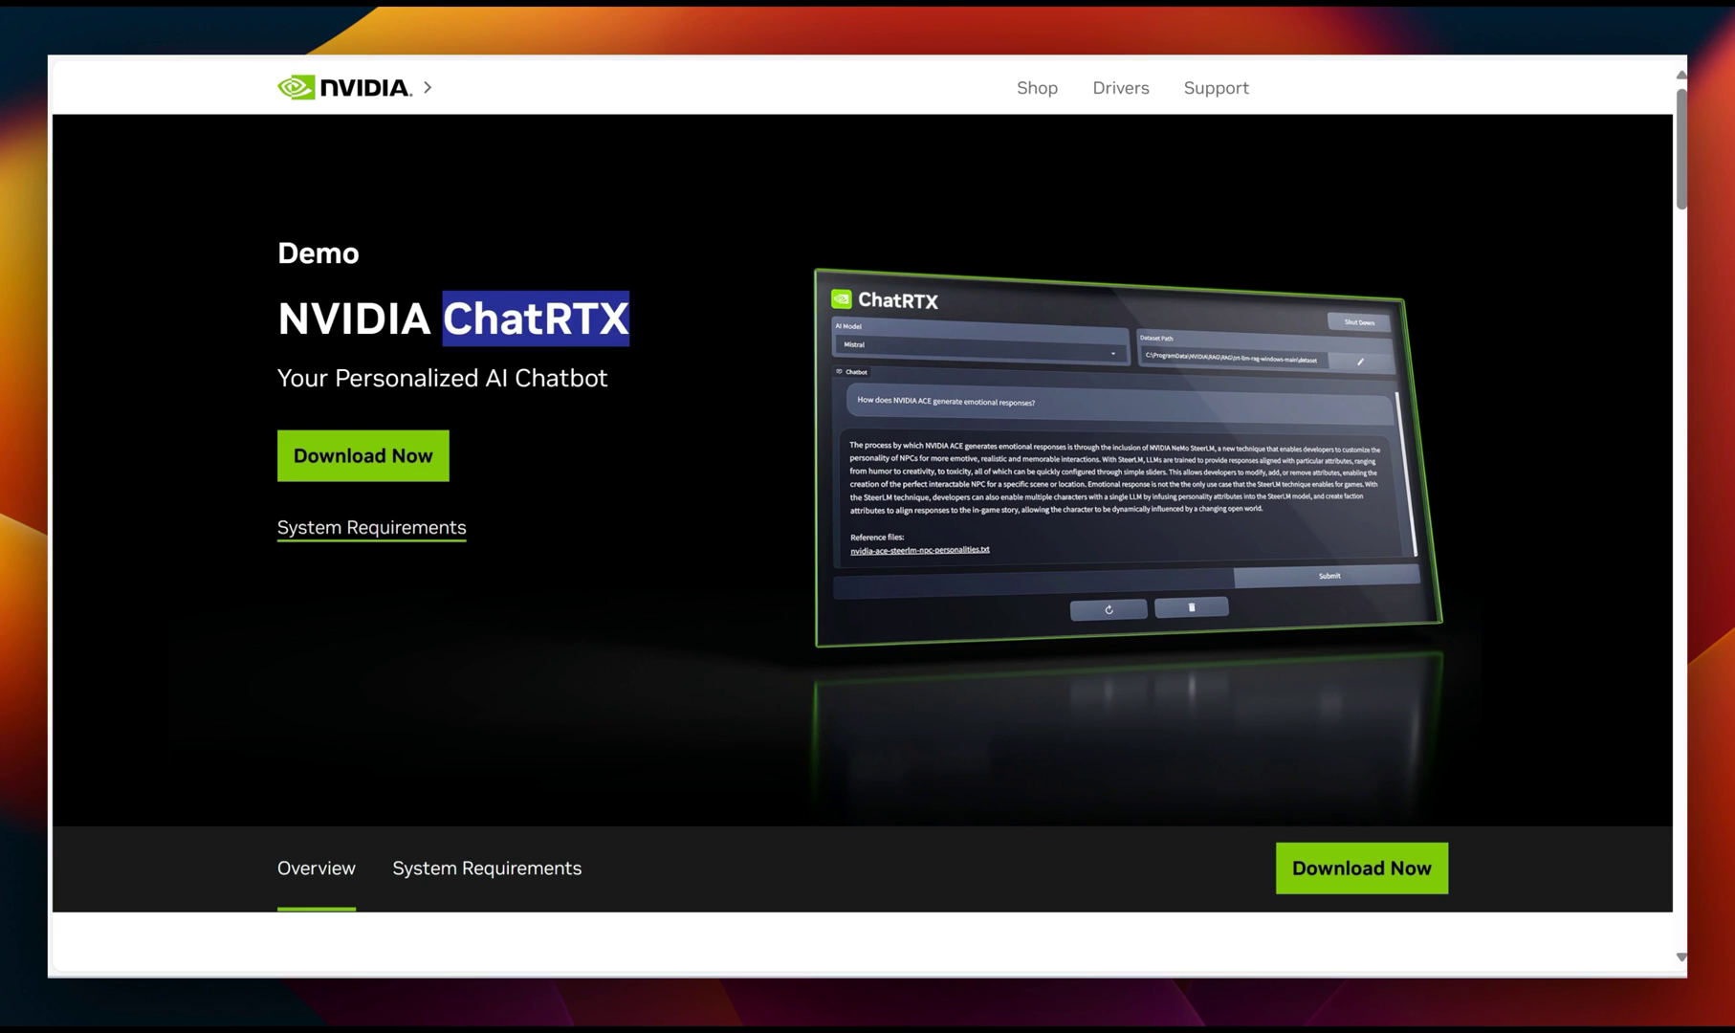
Dismiss the pop-up, jump to the system requirements, then highlight the Talk to ChatRTX heading.
{"action": "left_click", "coordinate": [664, 327]}
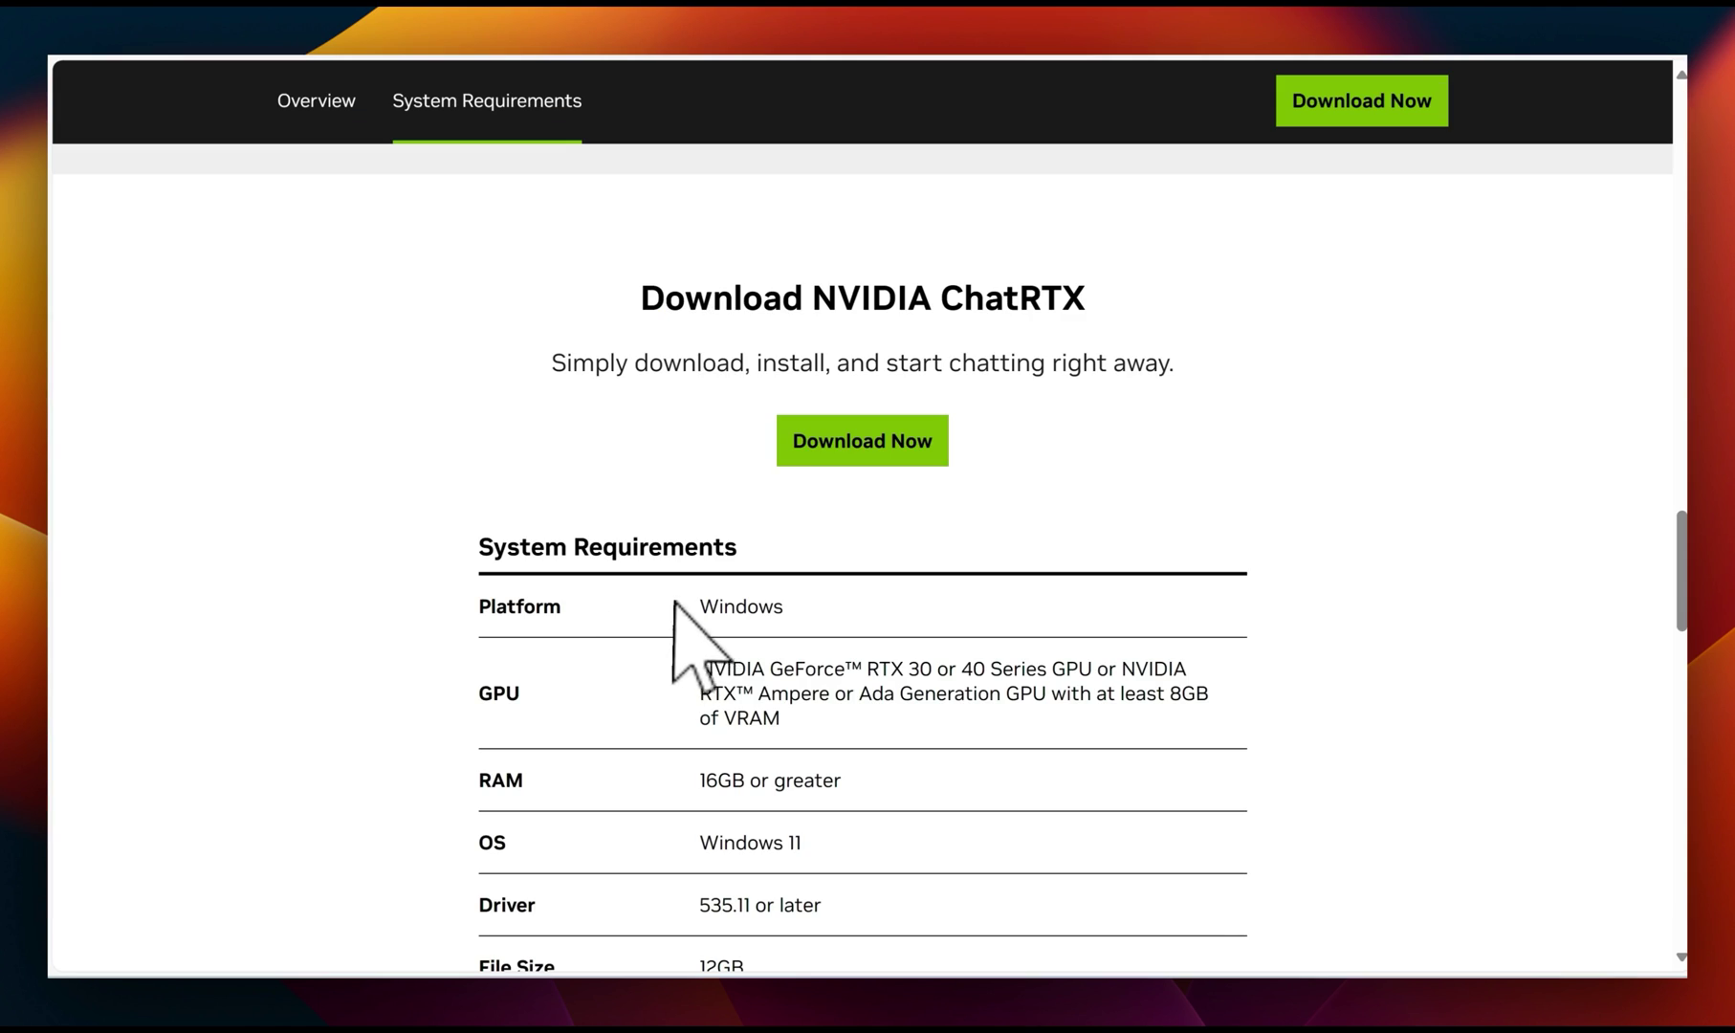
{"action": "double_click", "coordinate": [718, 608]}
{"action": "scroll", "coordinate": [921, 542], "scroll_direction": "down", "scroll_amount": 1}
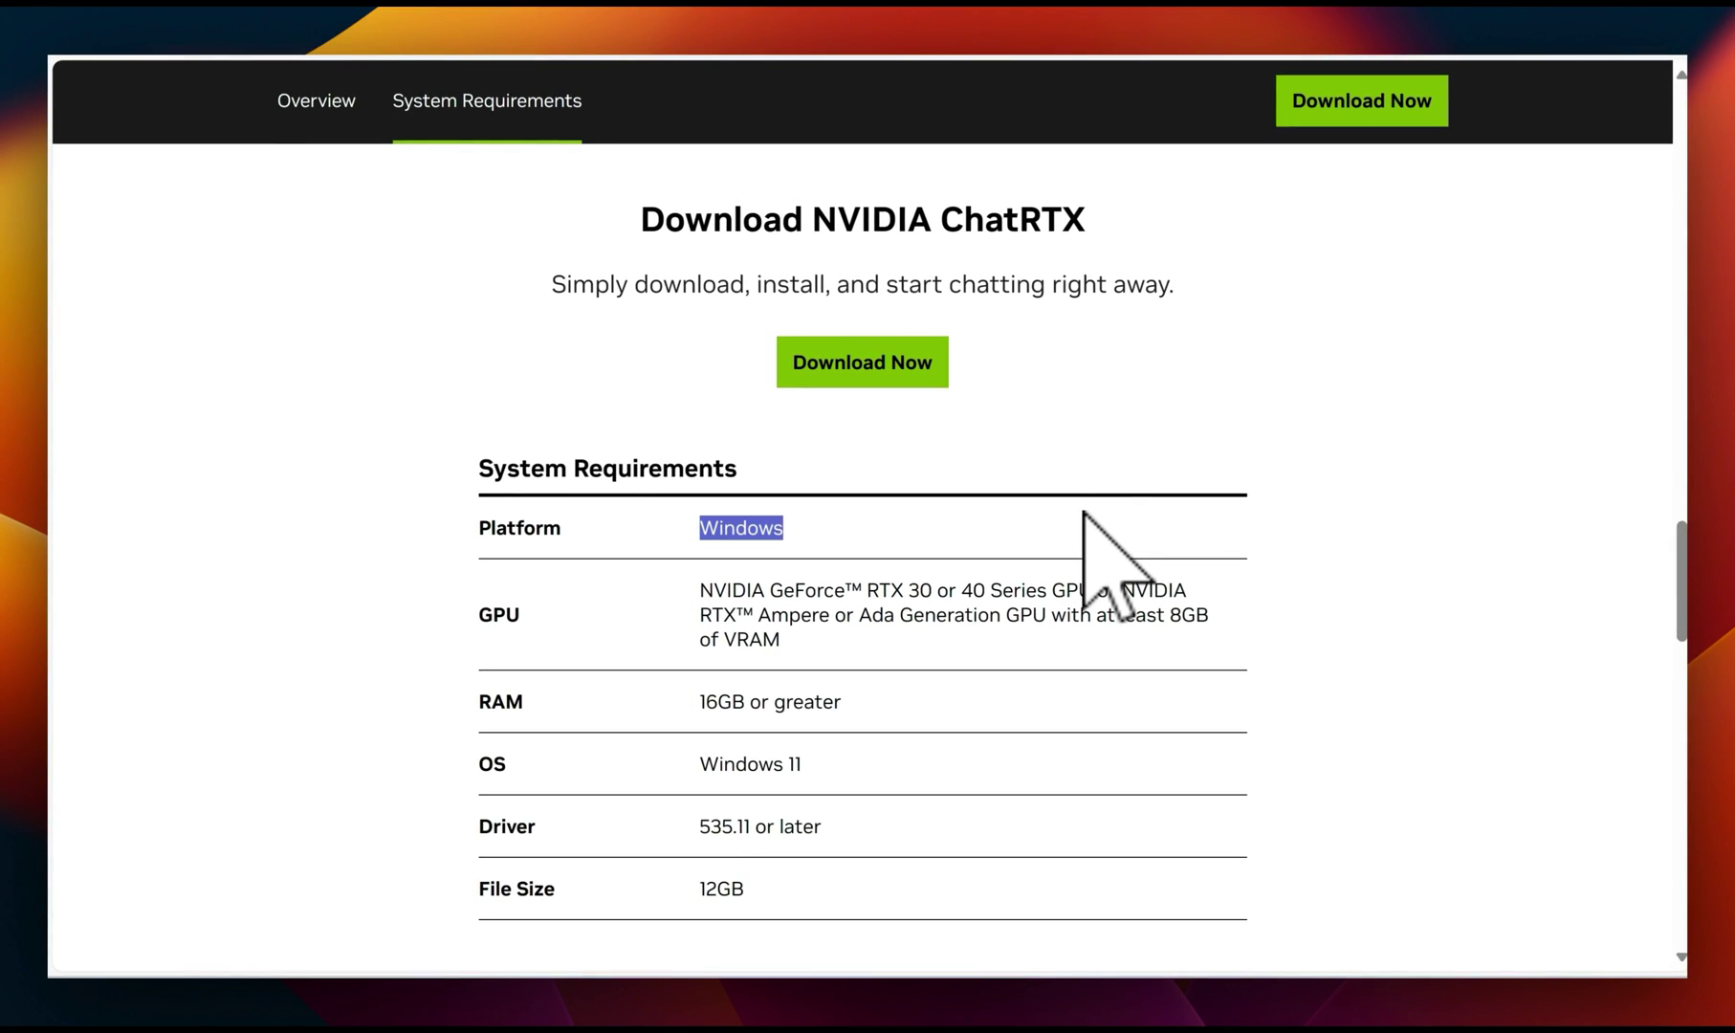
{"action": "scroll", "coordinate": [1084, 512], "scroll_direction": "down", "scroll_amount": 1}
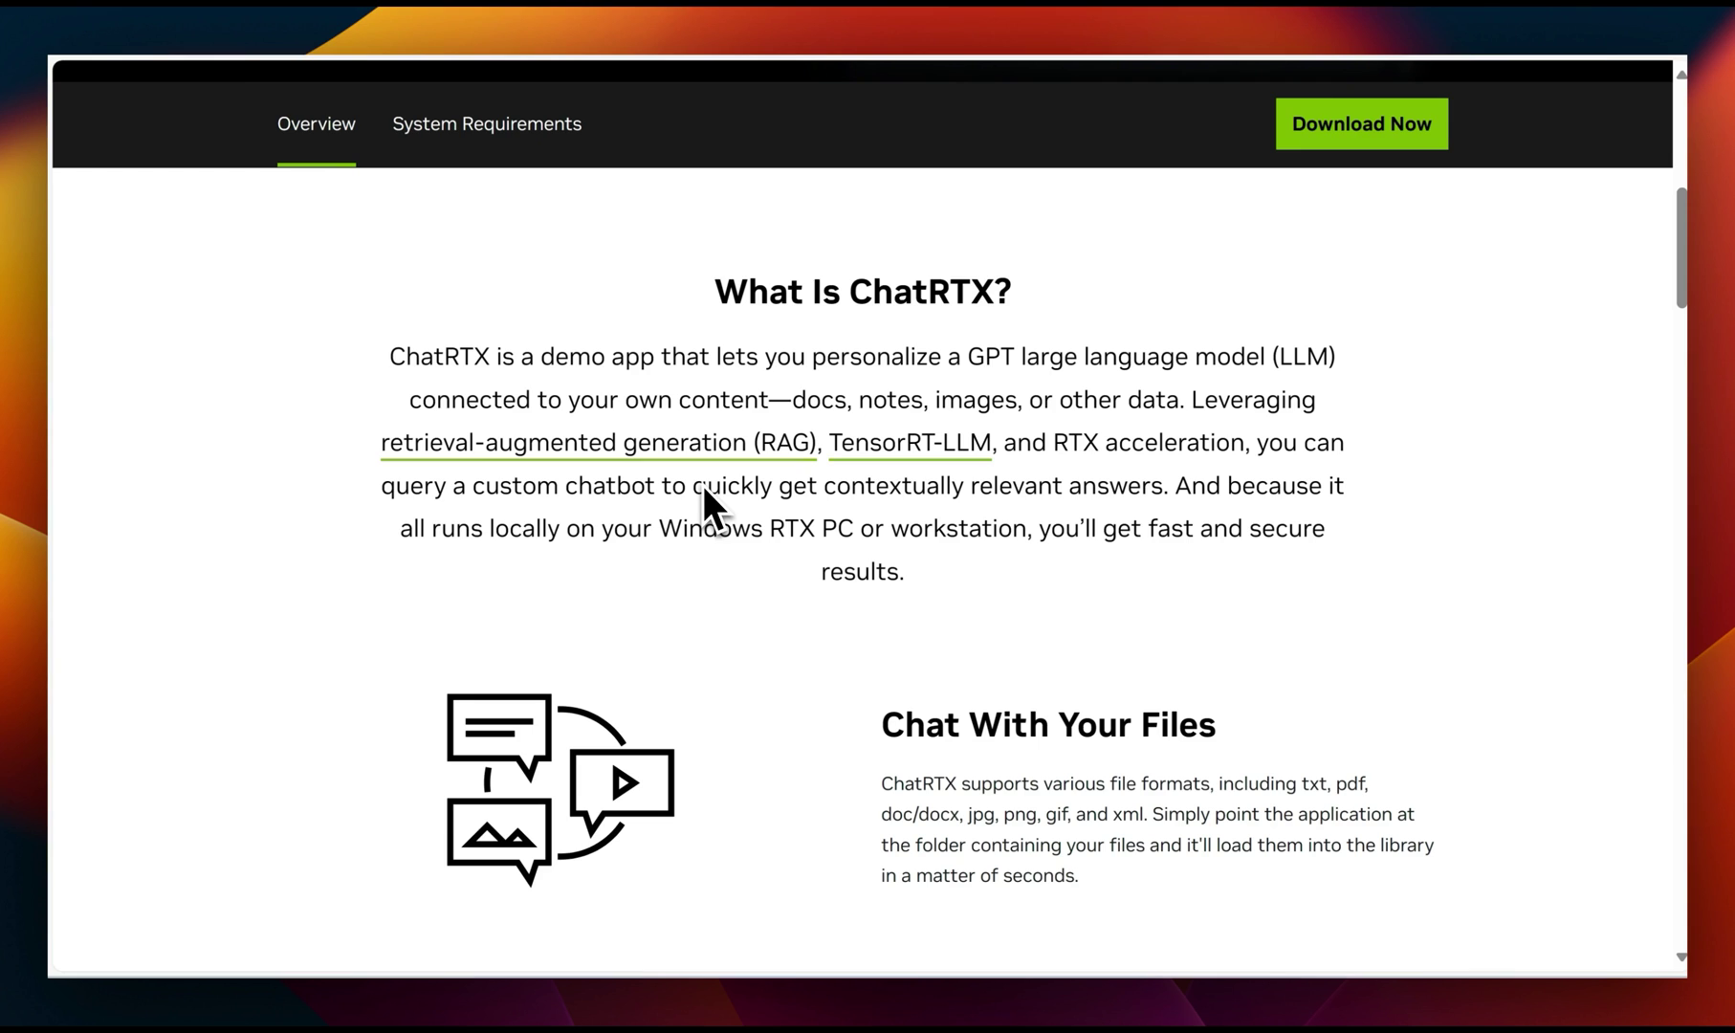
{"action": "scroll", "coordinate": [704, 486], "scroll_direction": "down", "scroll_amount": 4}
{"action": "scroll", "coordinate": [703, 486], "scroll_direction": "down", "scroll_amount": 3}
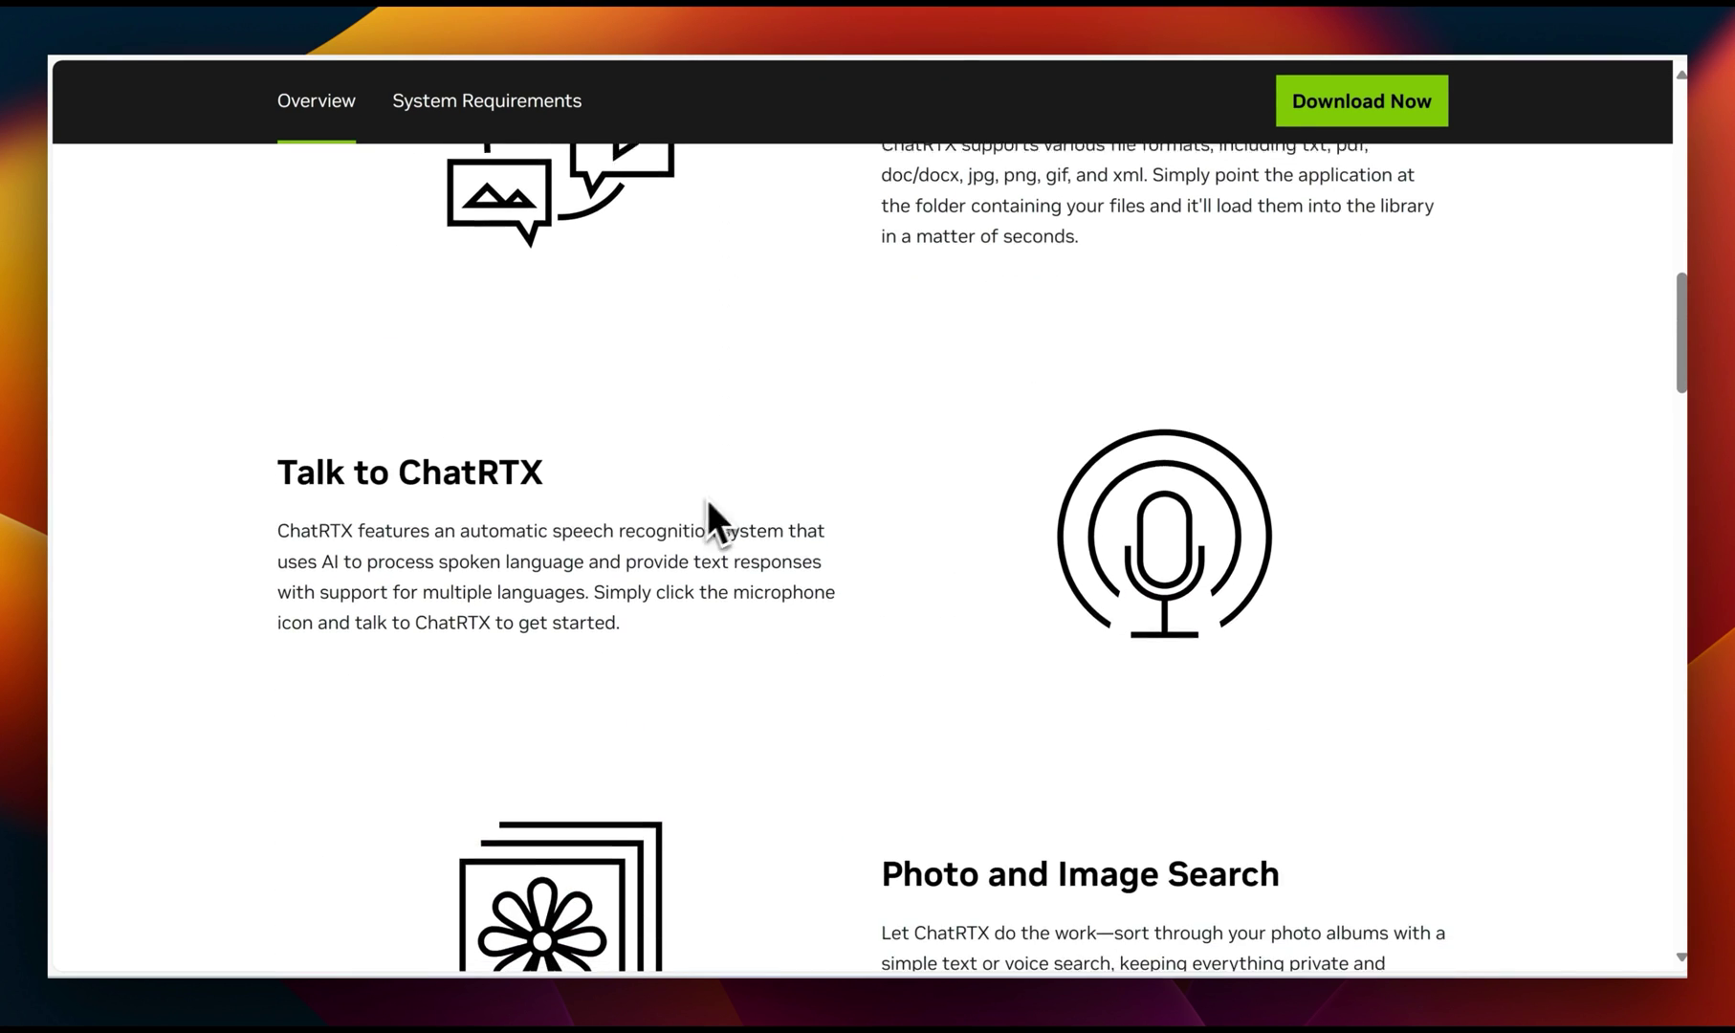
{"action": "scroll", "coordinate": [706, 499], "scroll_direction": "down", "scroll_amount": 2}
{"action": "left_click_drag", "start_coordinate": [275, 455], "coordinate": [546, 455]}
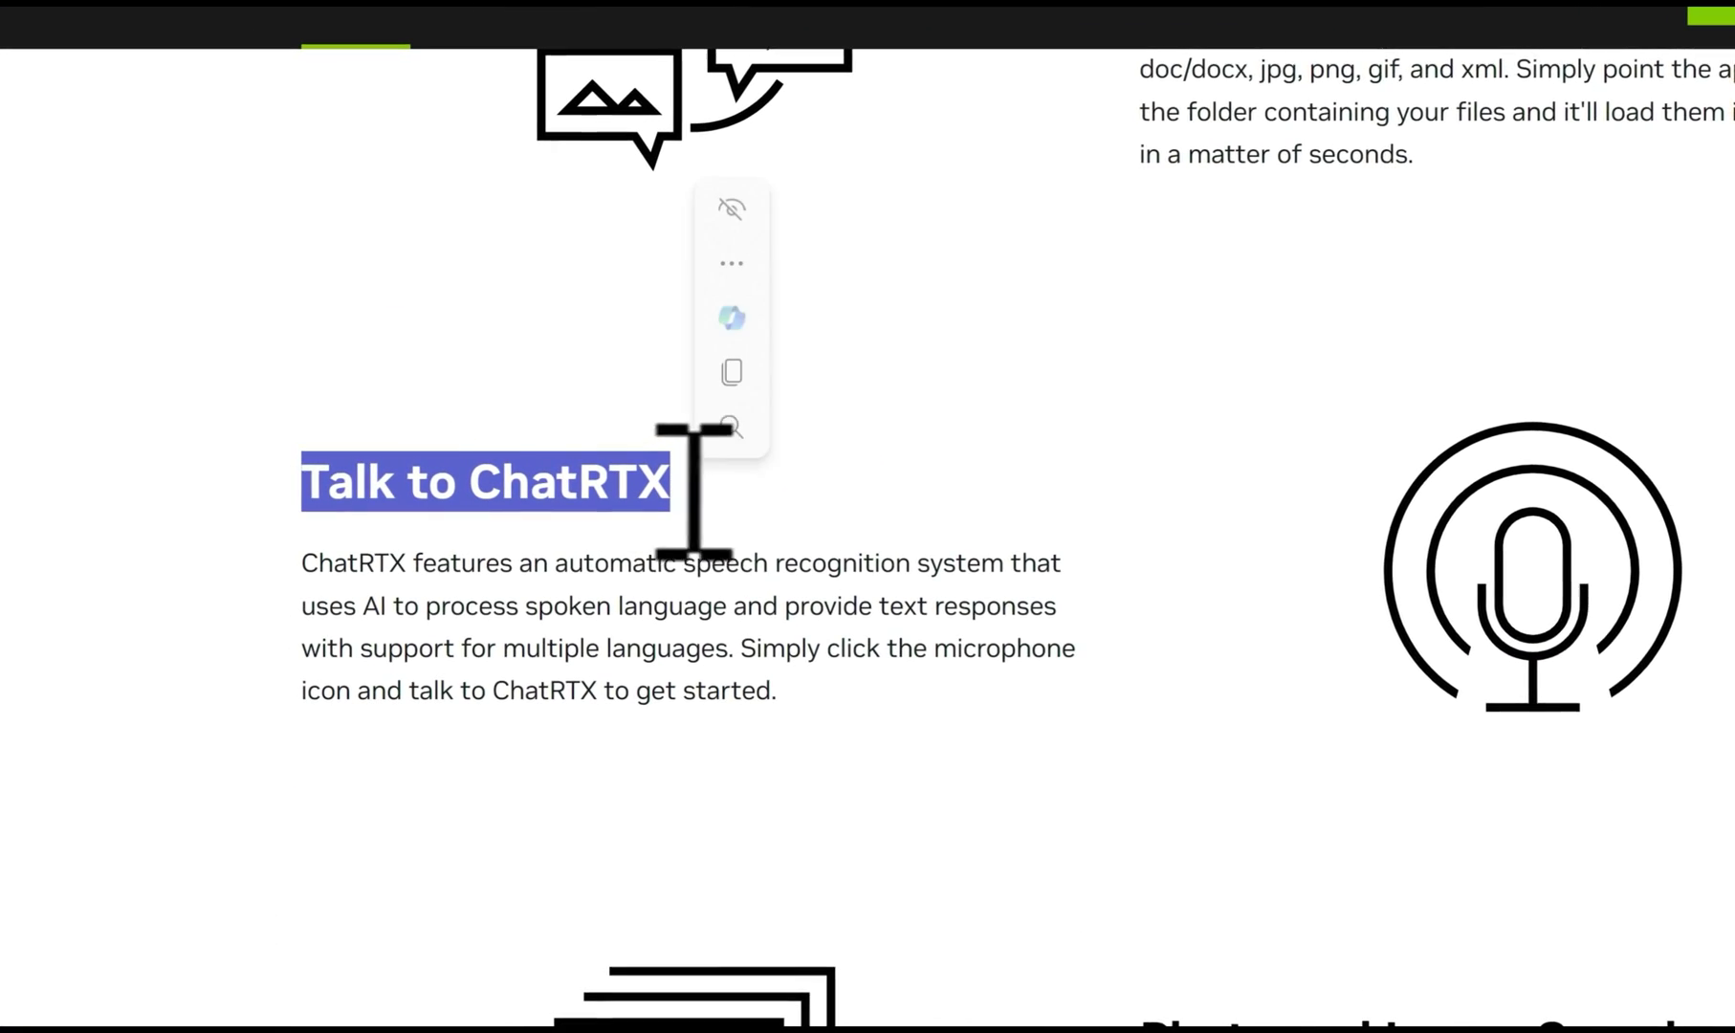
{"action": "scroll", "coordinate": [1043, 522], "scroll_direction": "down", "scroll_amount": 1}
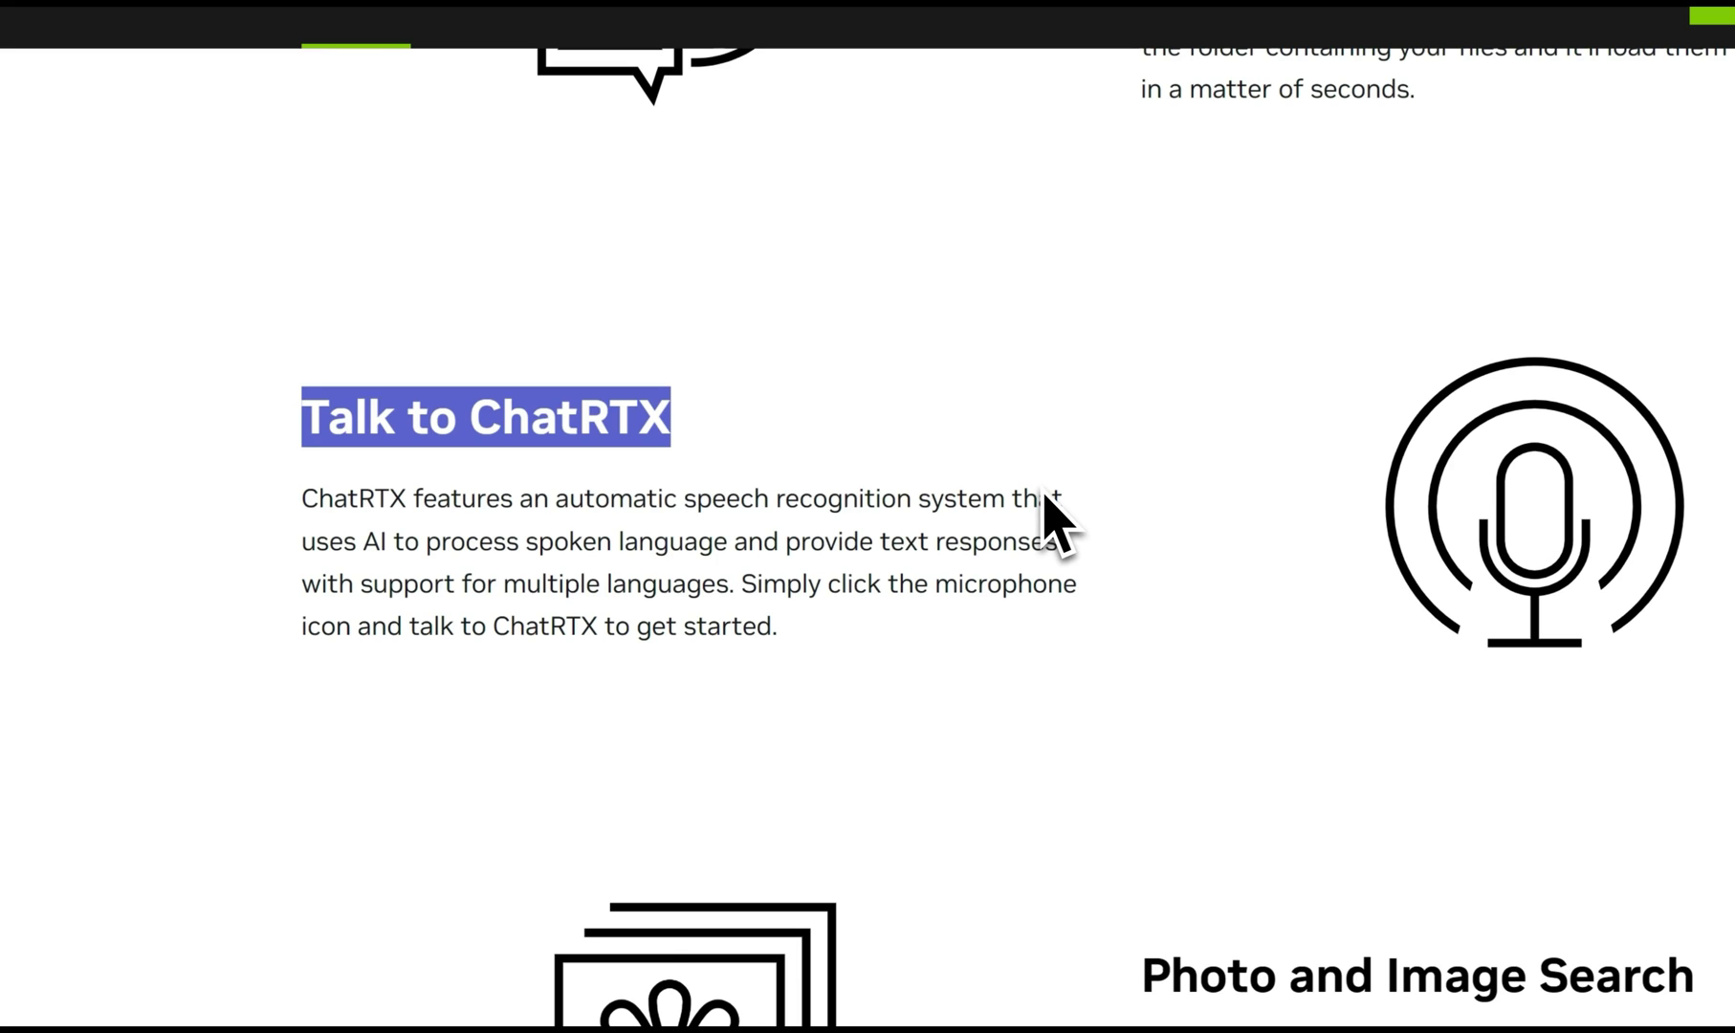
{"action": "scroll", "coordinate": [1050, 523], "scroll_direction": "down", "scroll_amount": 1}
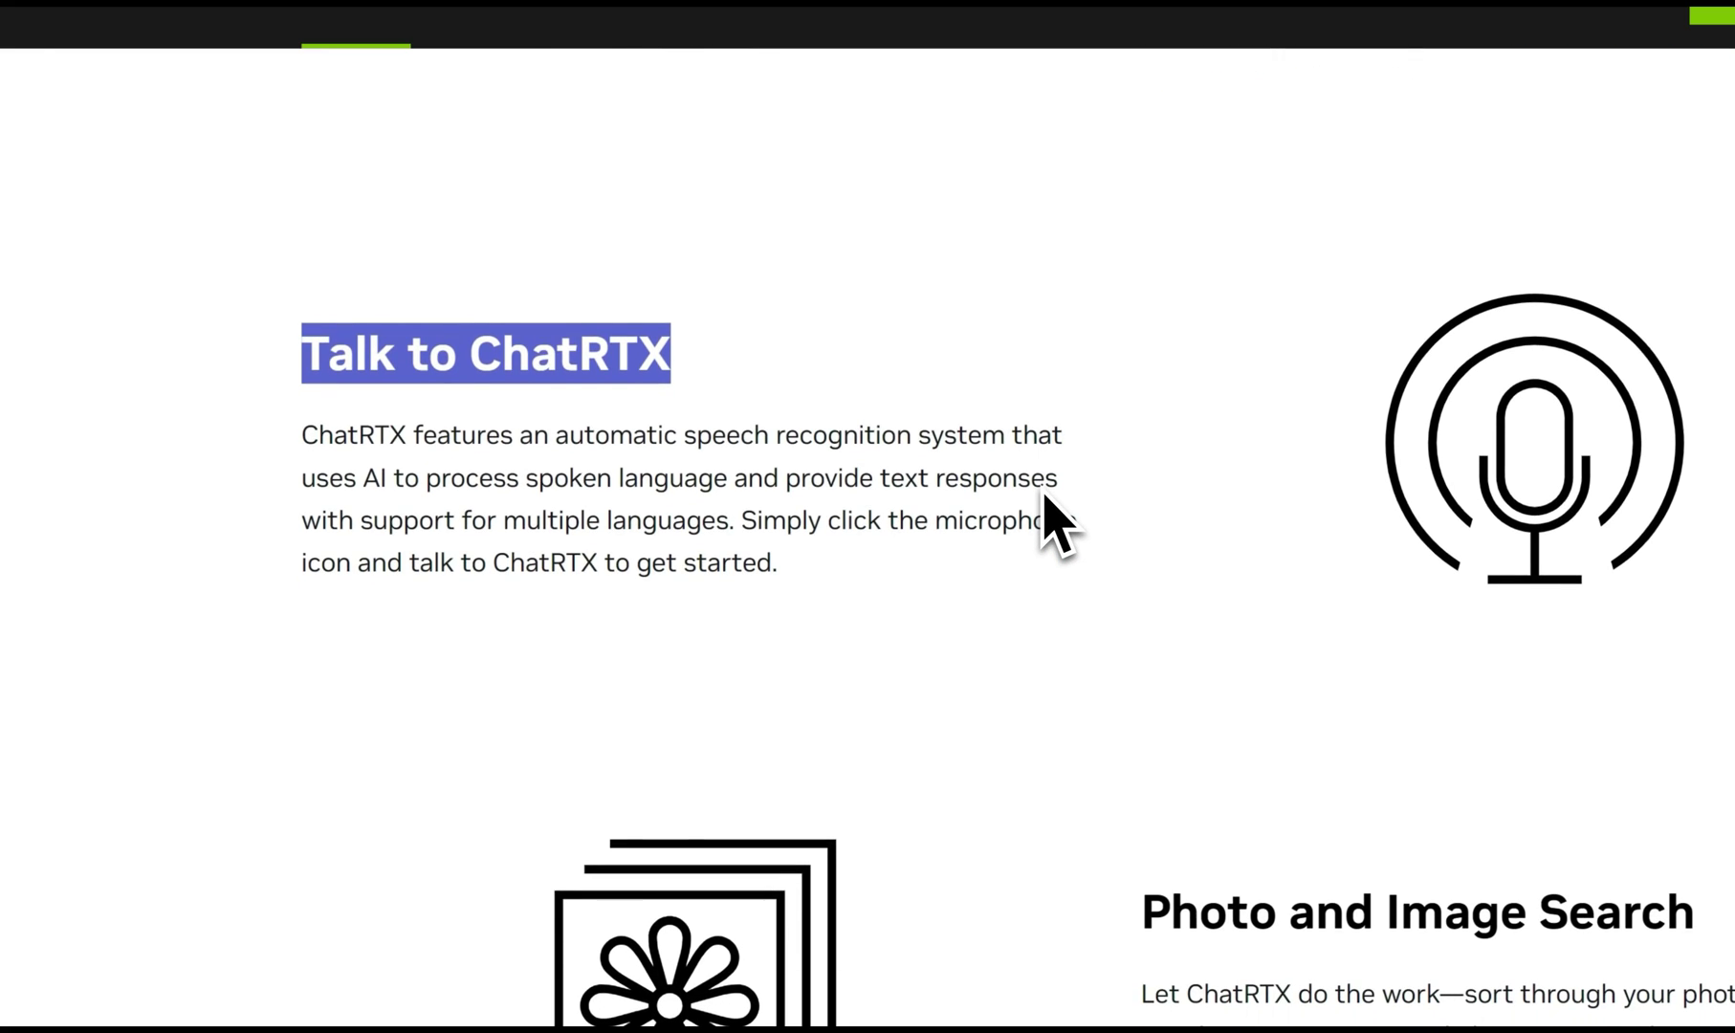